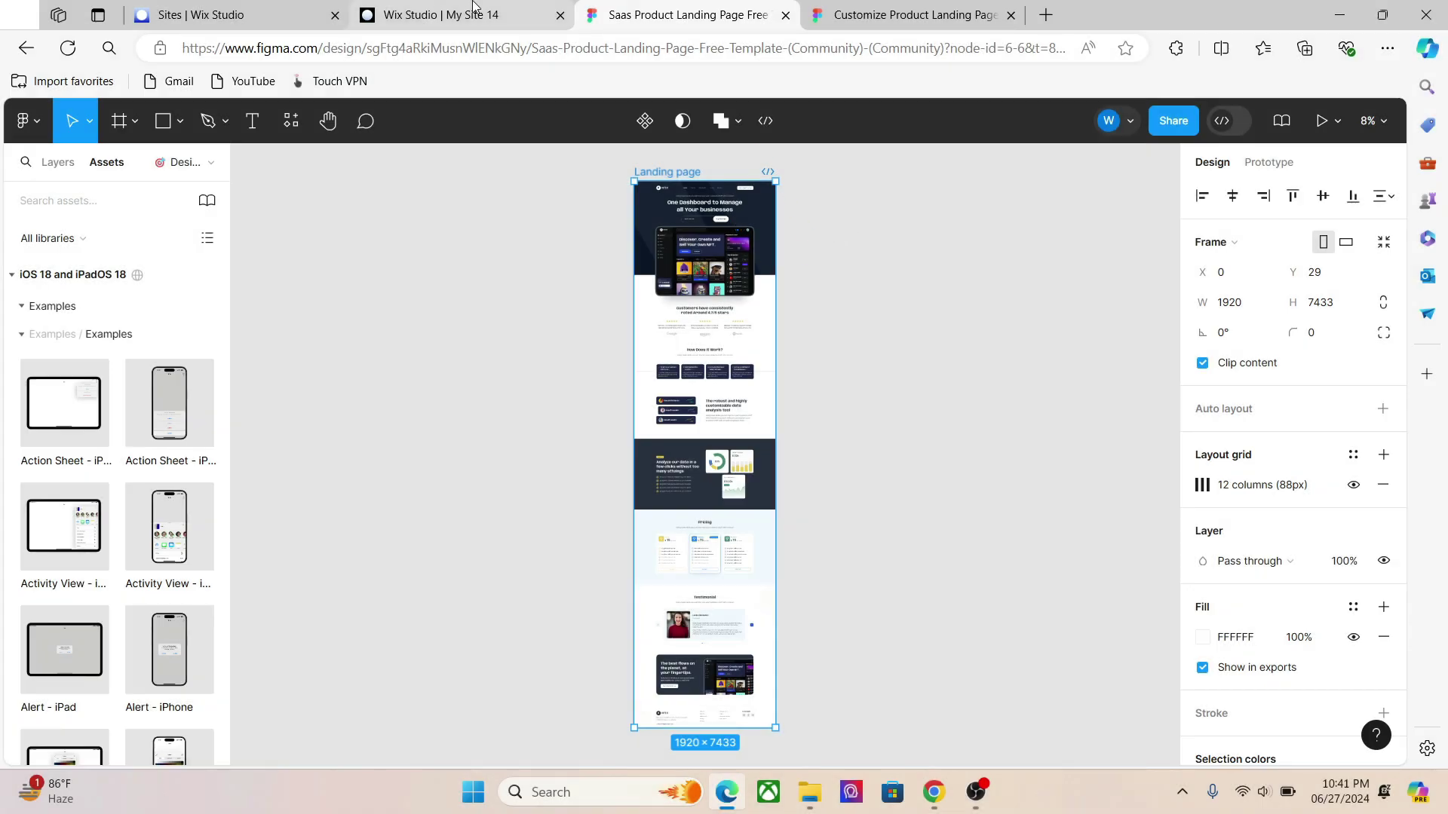
# Step: Switch to the My Site 14 project in Wix Studio and open its Import from Figma tool
pyautogui.click(452, 15)
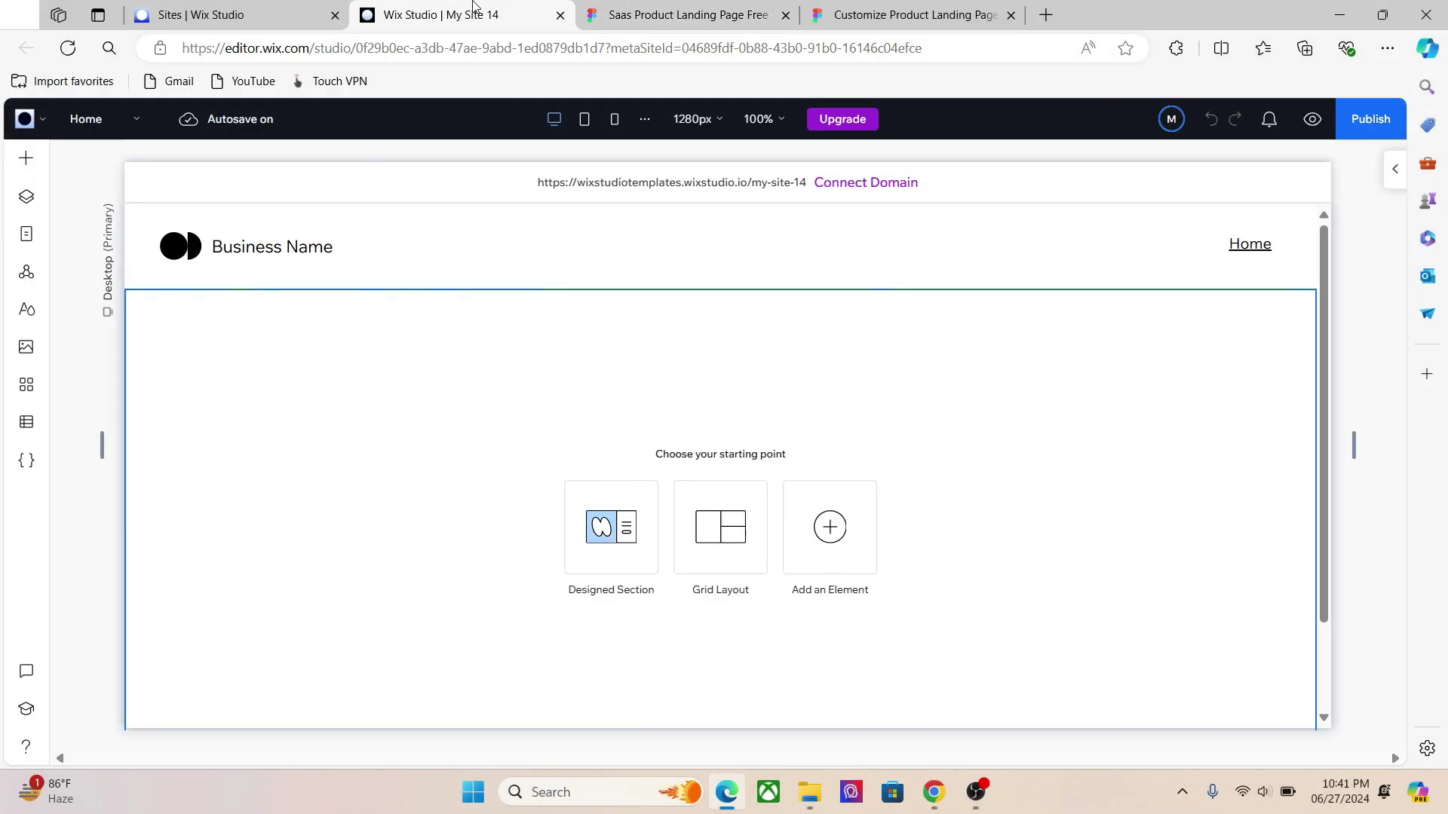
pyautogui.click(42, 120)
pyautogui.moveTo(104, 252)
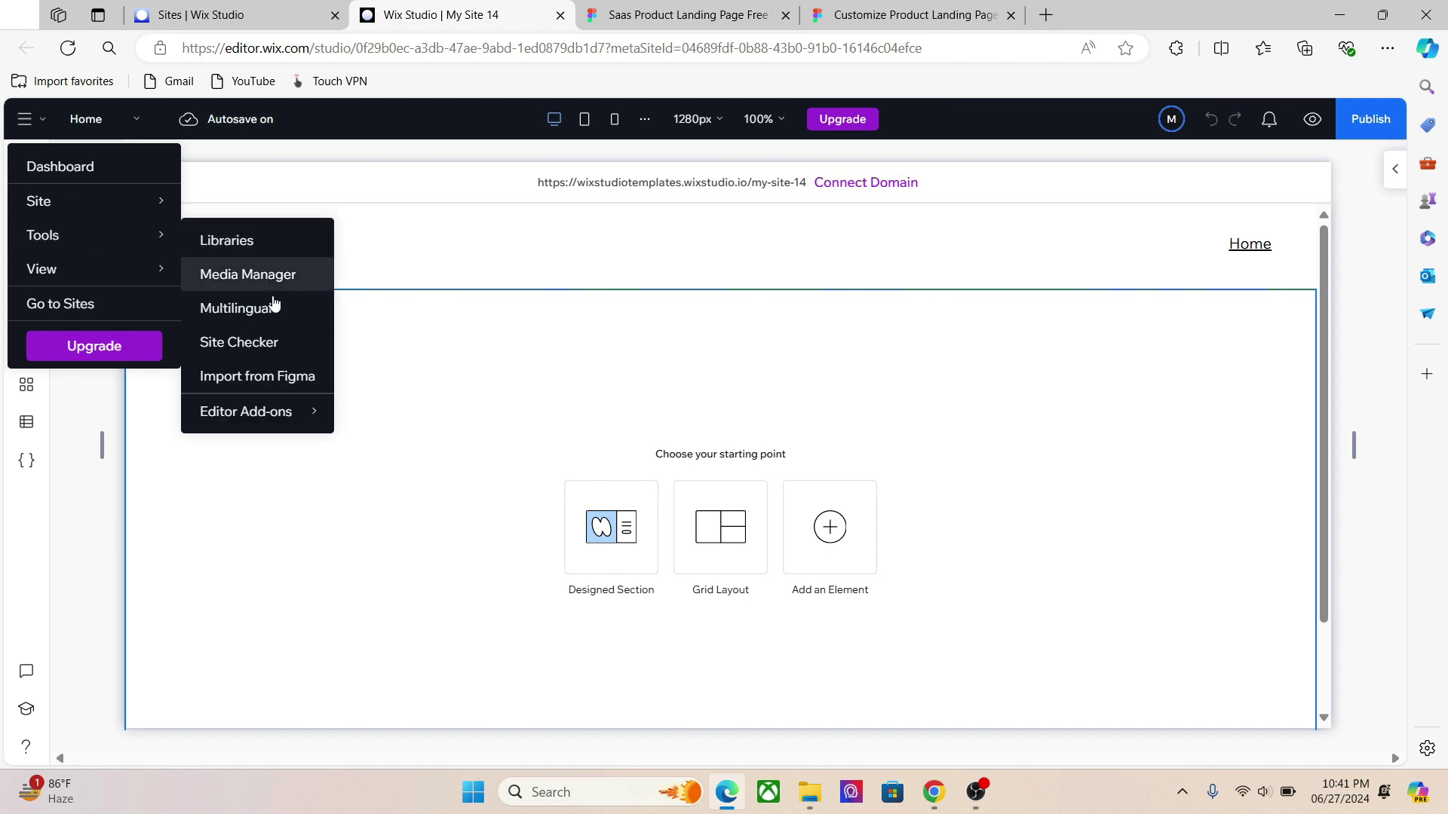
pyautogui.click(266, 381)
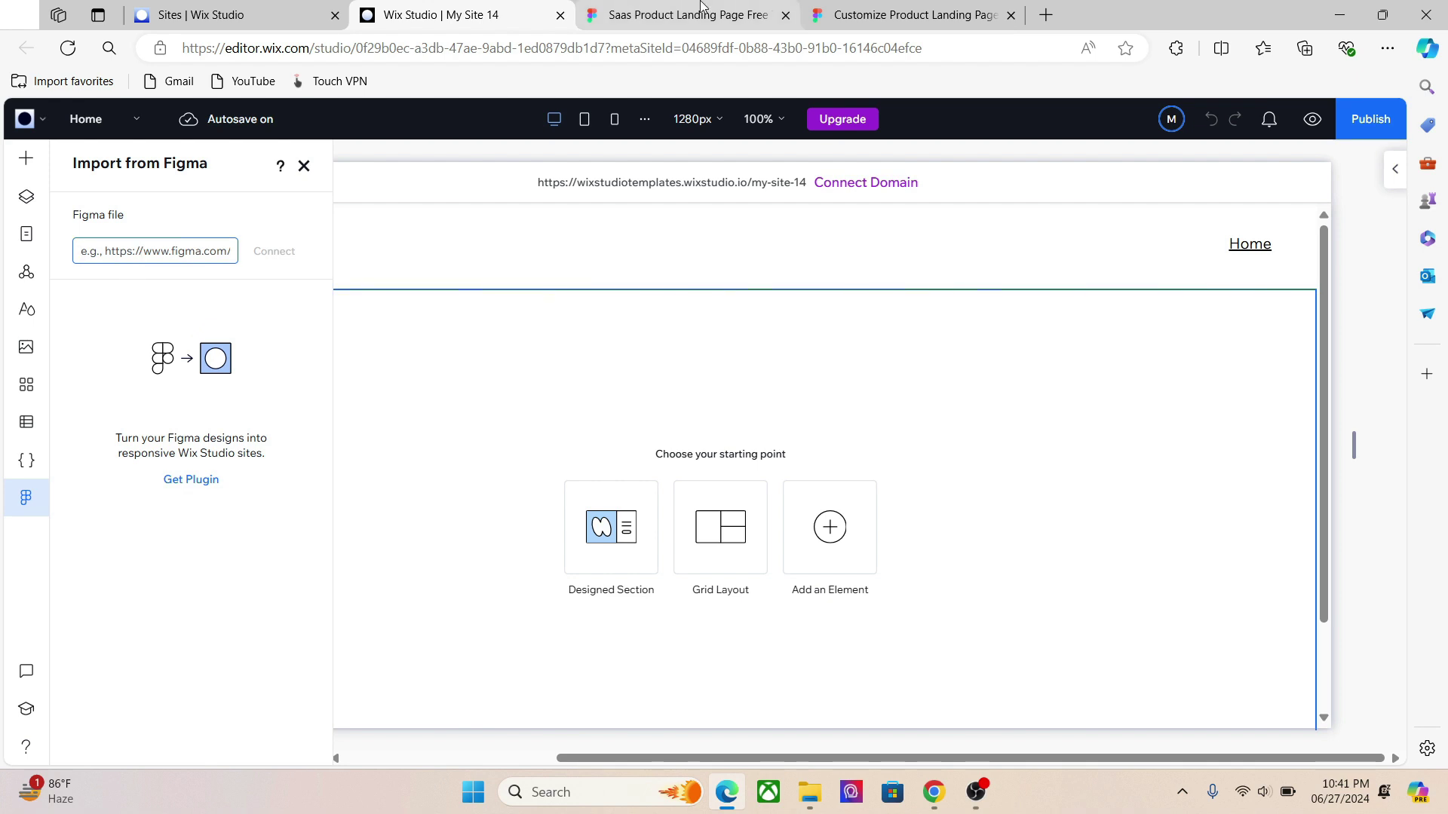
# Step: Switch to the Saas Product Landing Page file in Figma, search the plugins for "Wix Studio" and run Figma to Wix Studio
pyautogui.click(678, 15)
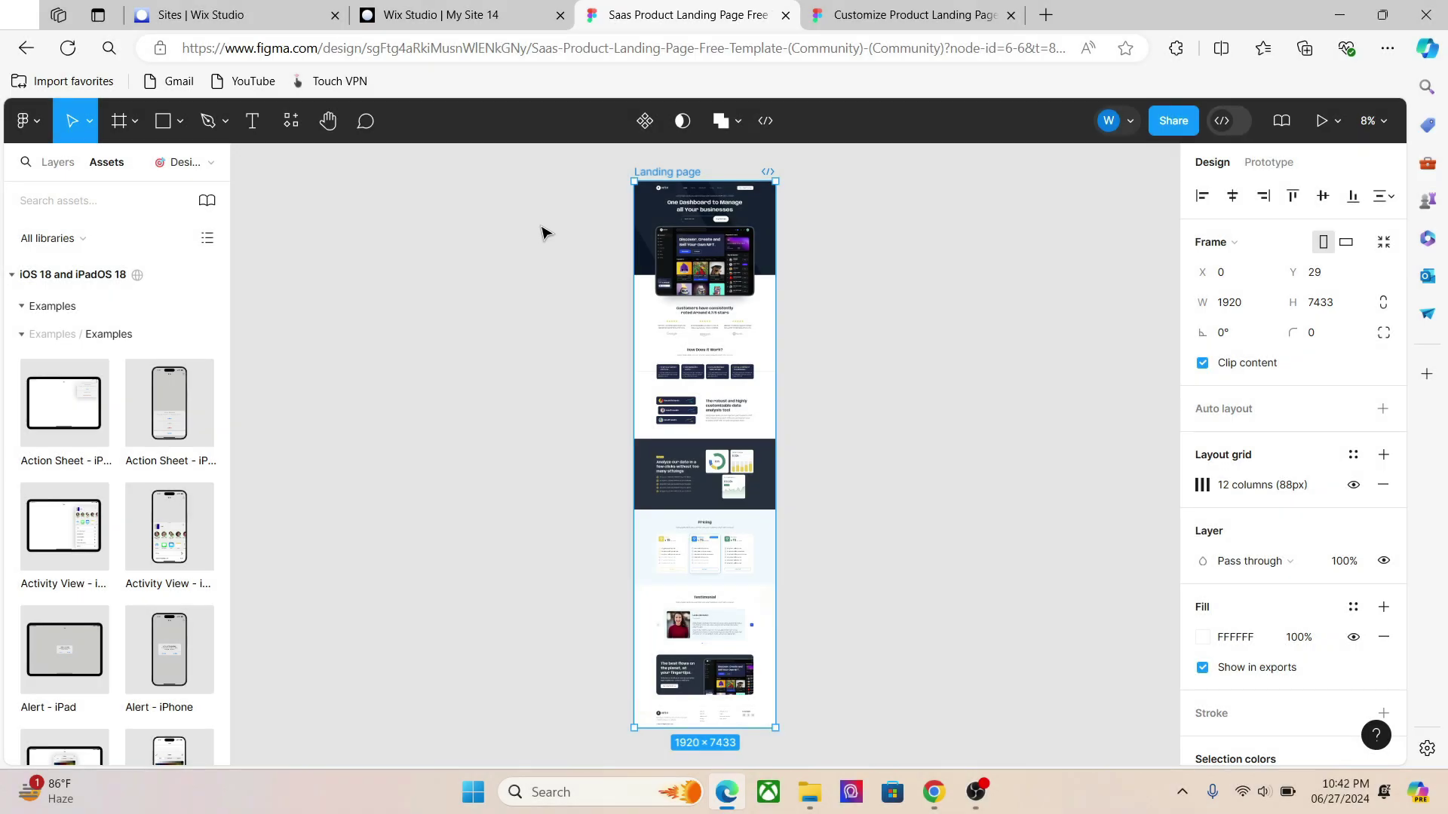
pyautogui.click(33, 131)
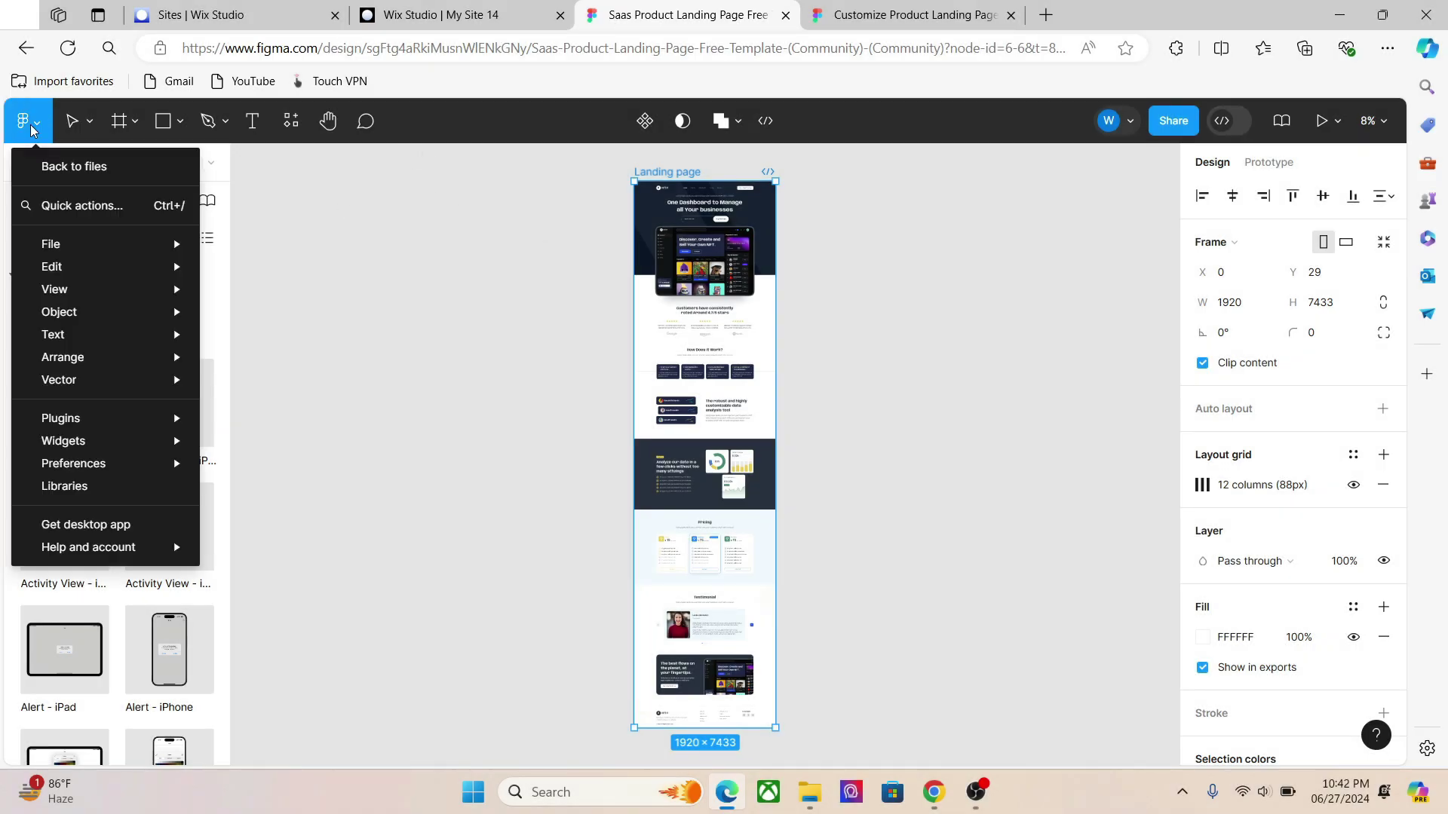
pyautogui.moveTo(89, 425)
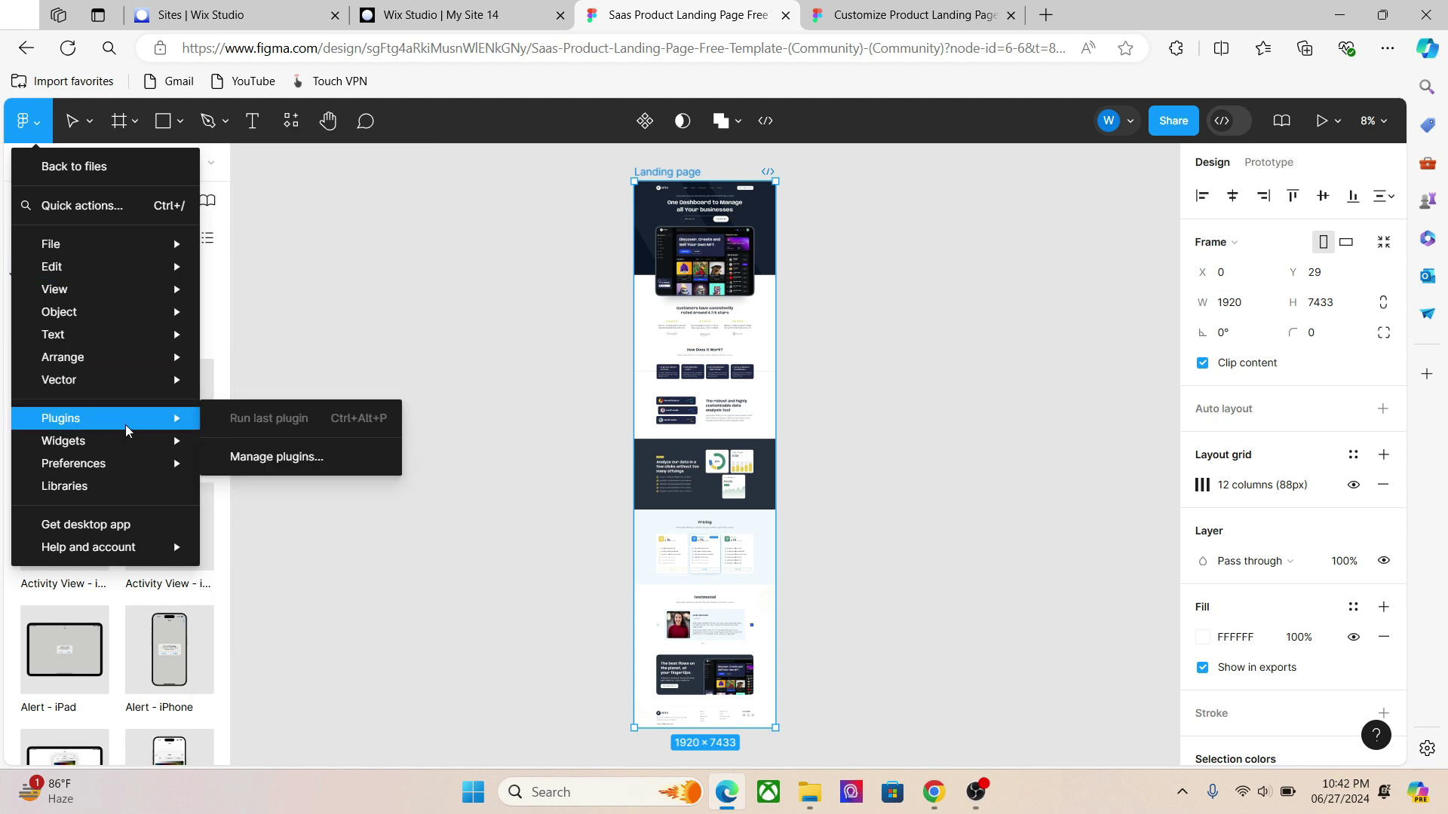
pyautogui.click(266, 461)
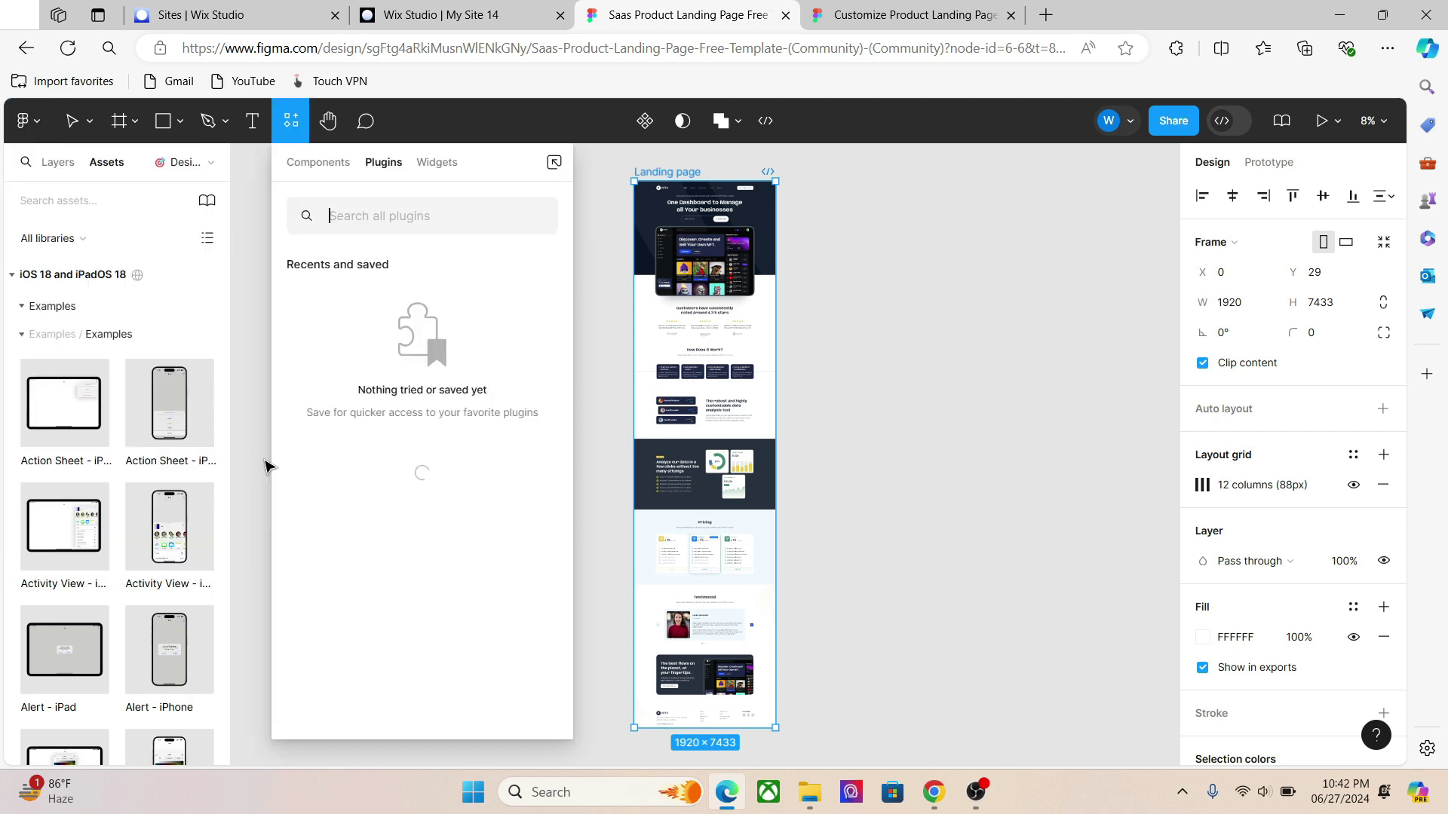
pyautogui.click(387, 217)
pyautogui.write('W')
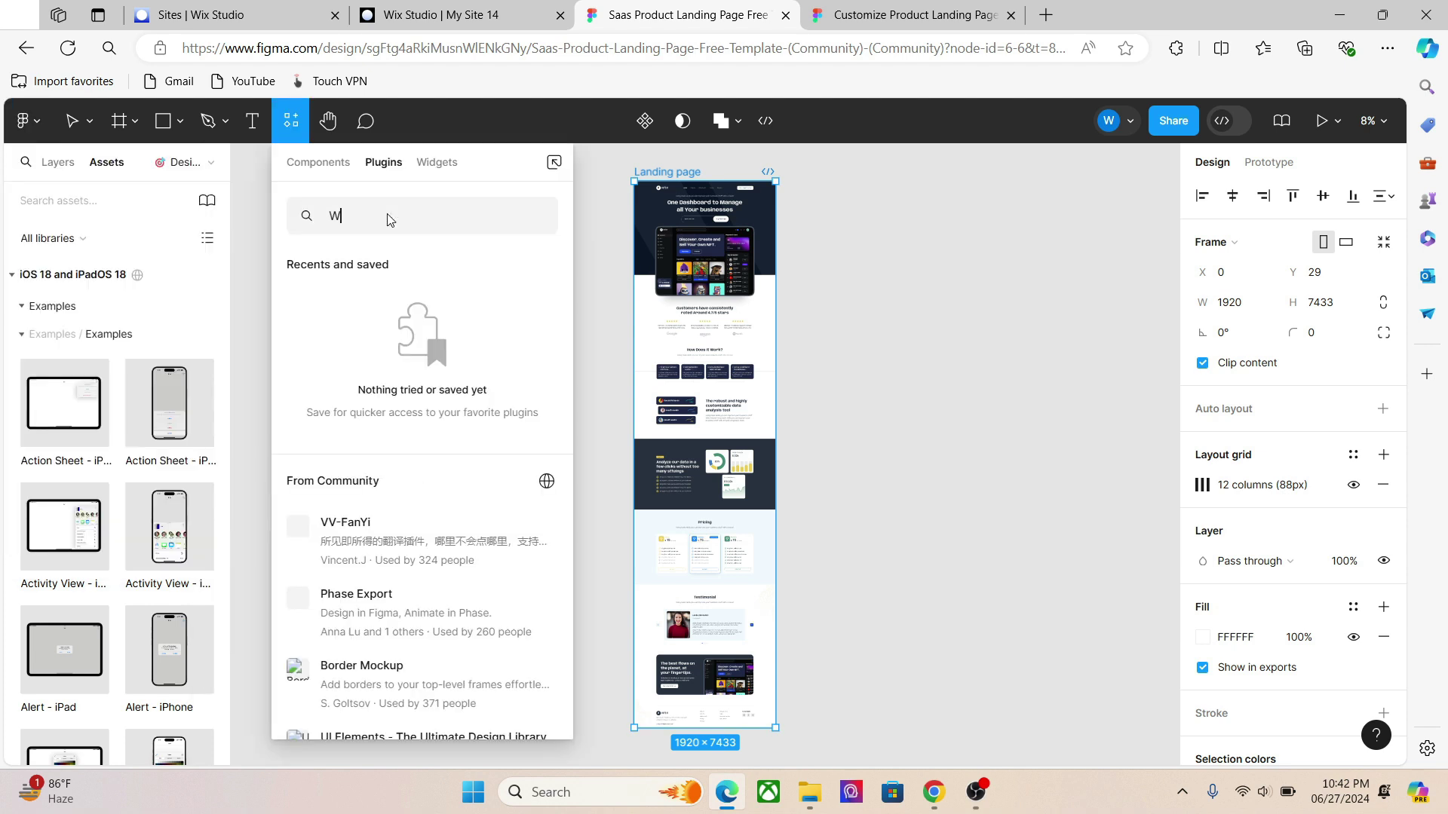
pyautogui.write('ix Studio')
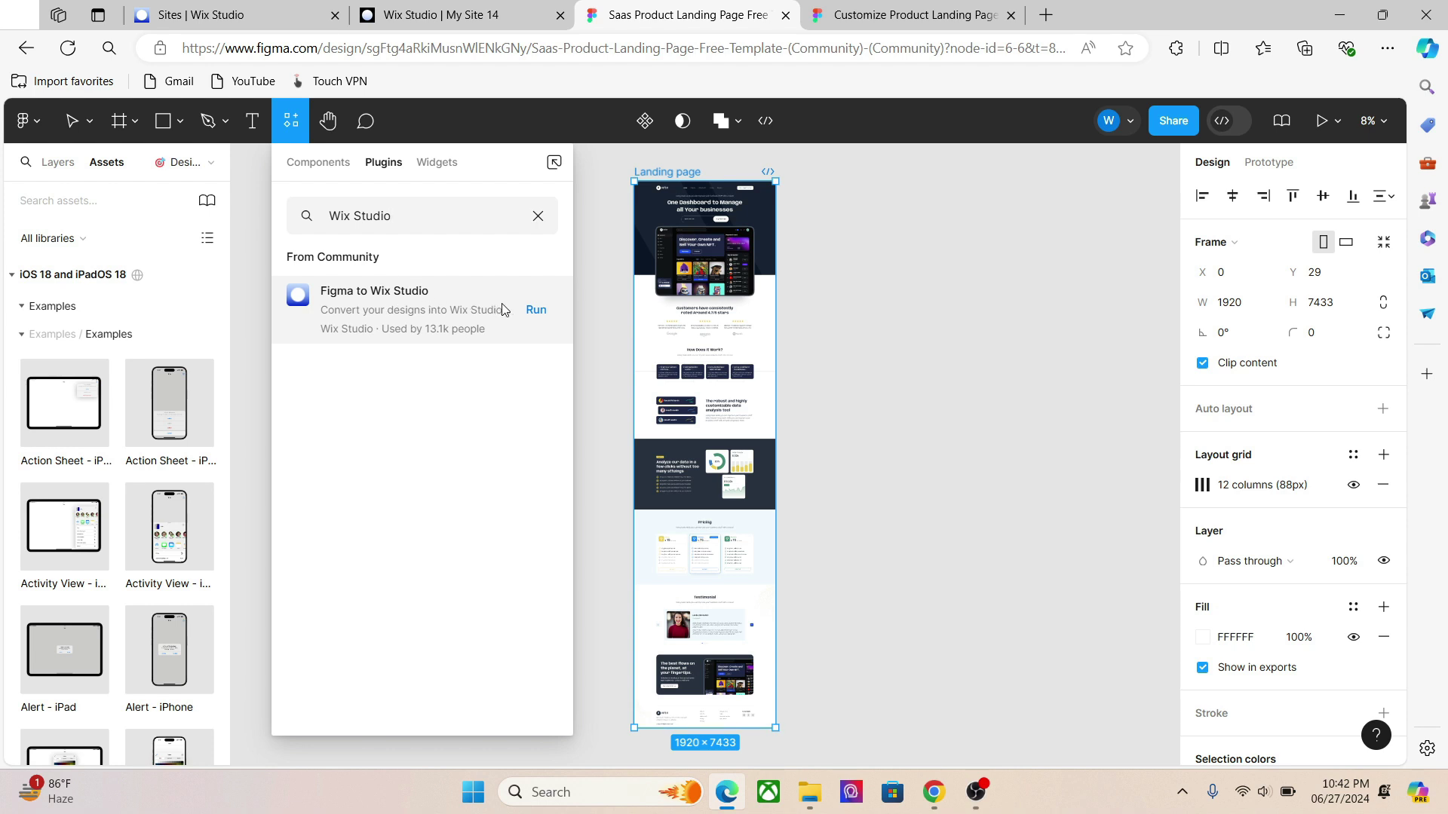
pyautogui.click(536, 311)
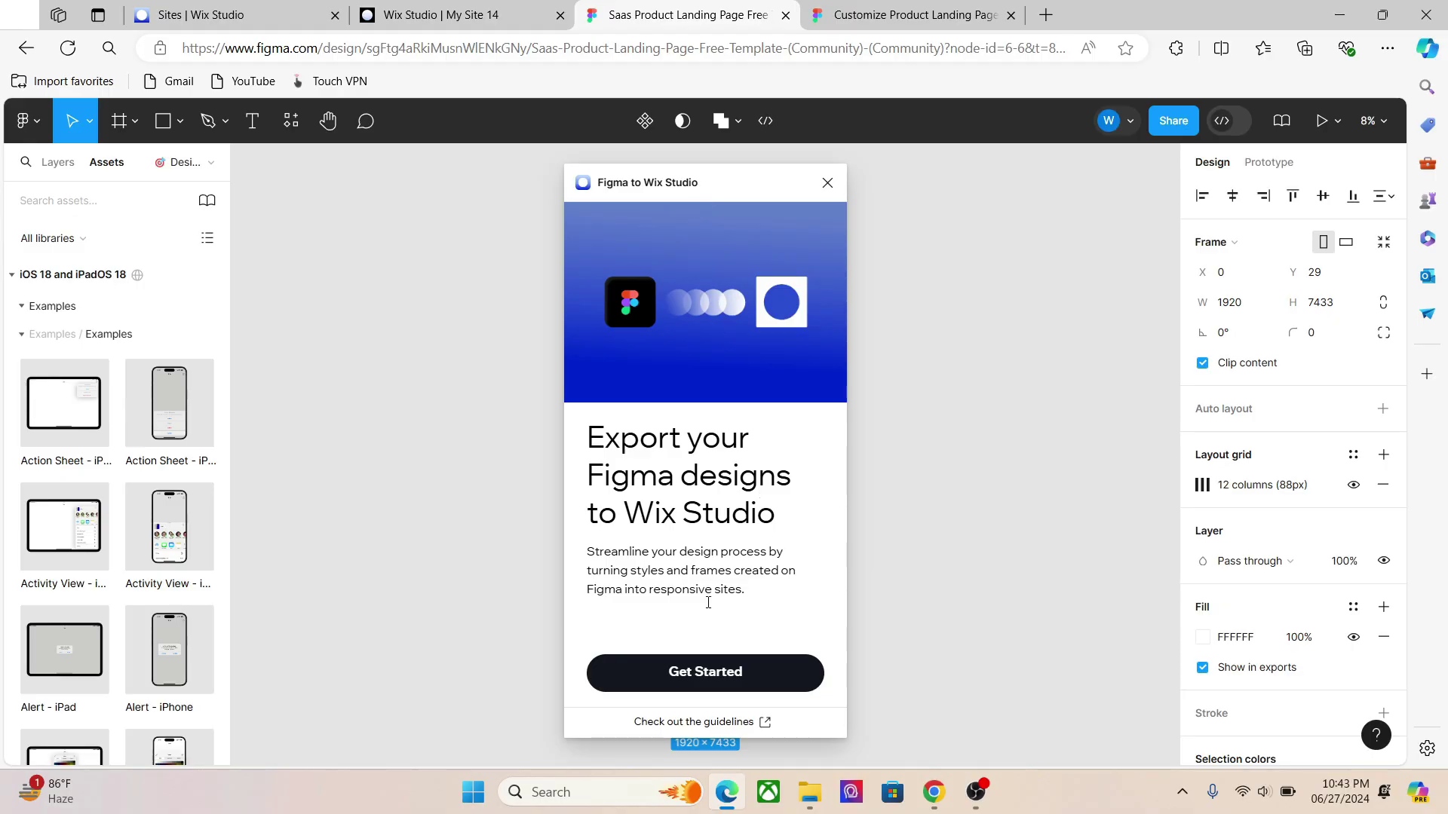
# Step: Go through the Figma to Wix Studio plugin's introduction, mark the file as connected and start the export
pyautogui.click(700, 664)
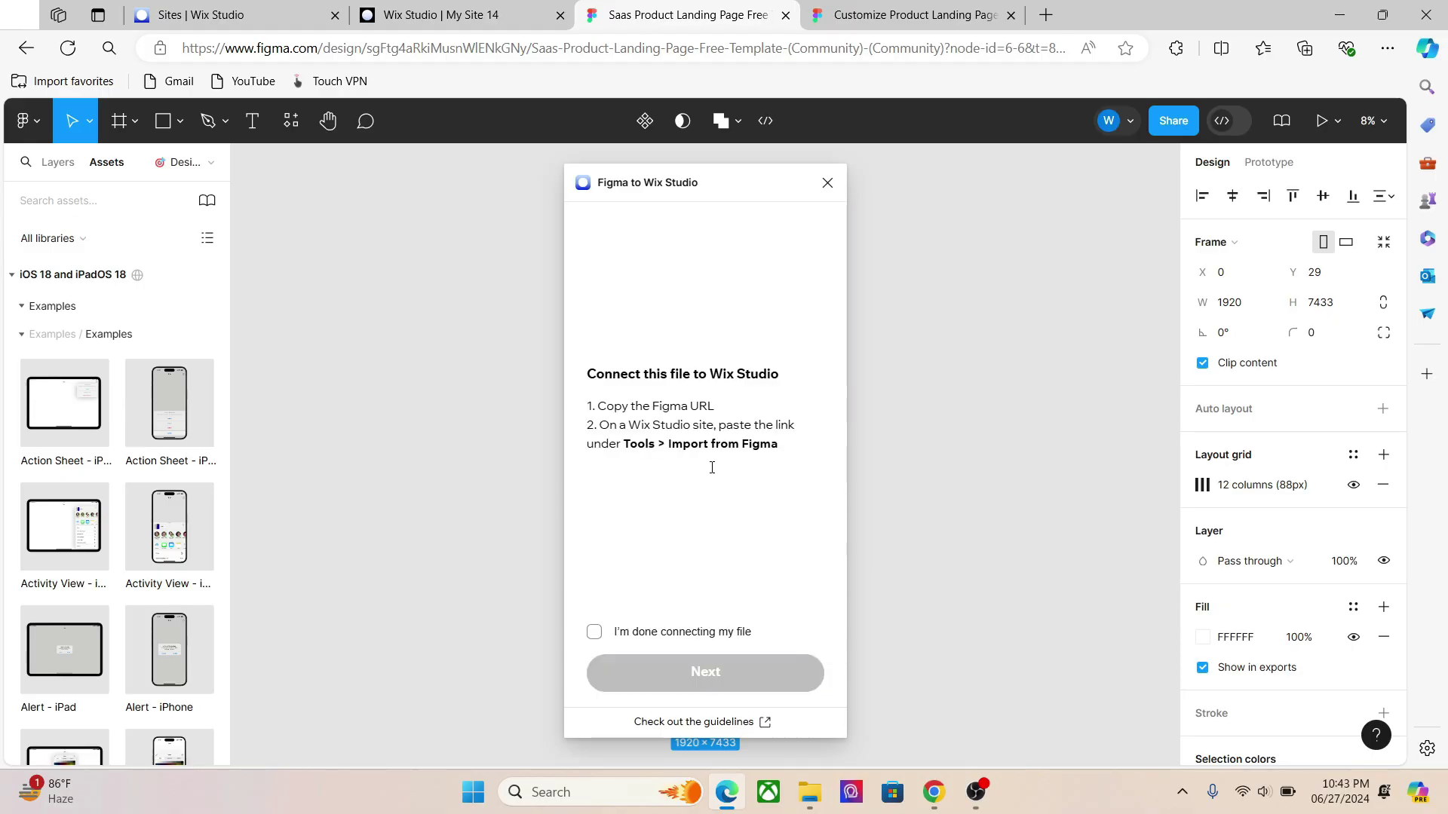
pyautogui.click(611, 636)
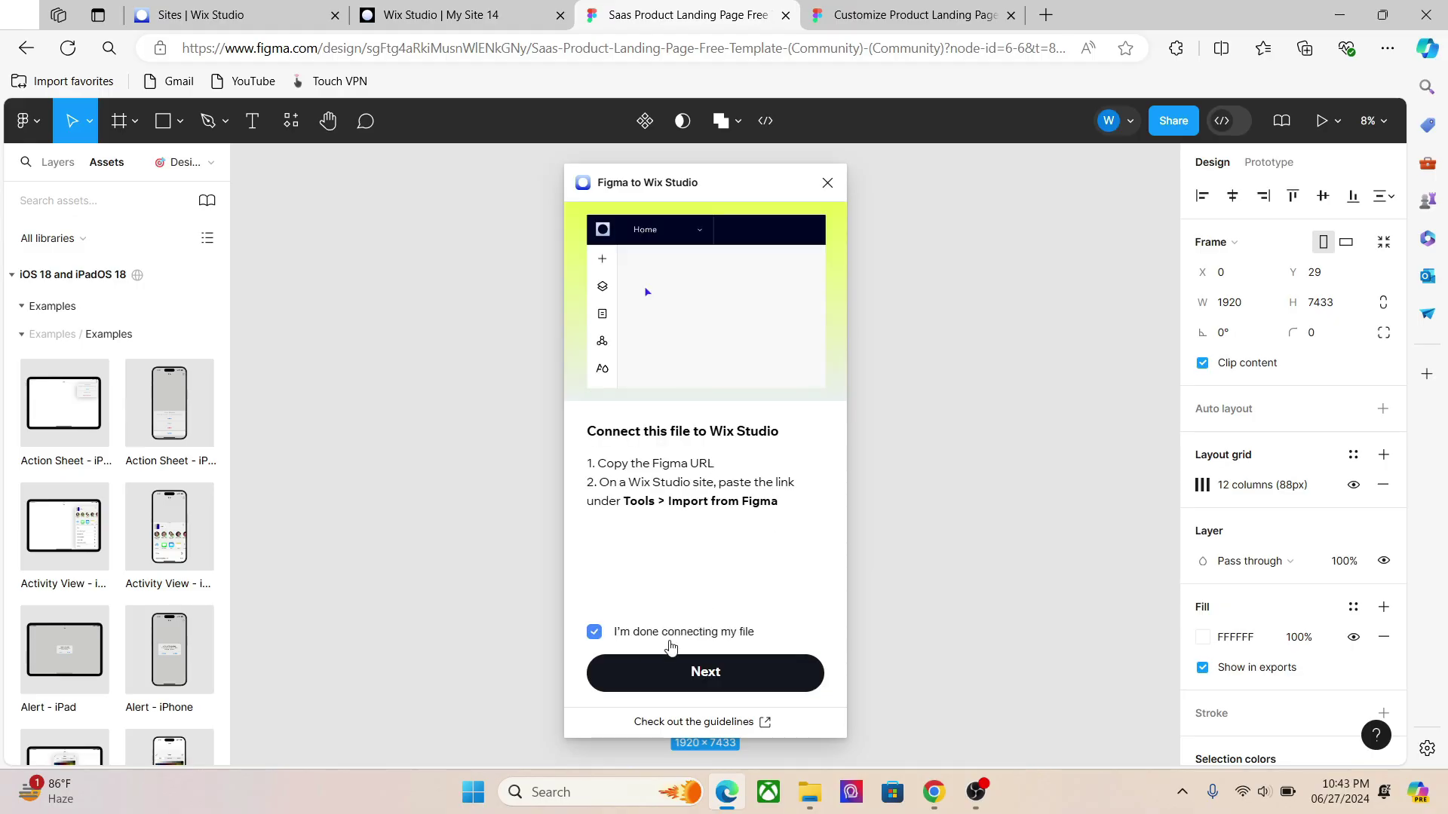
pyautogui.click(694, 674)
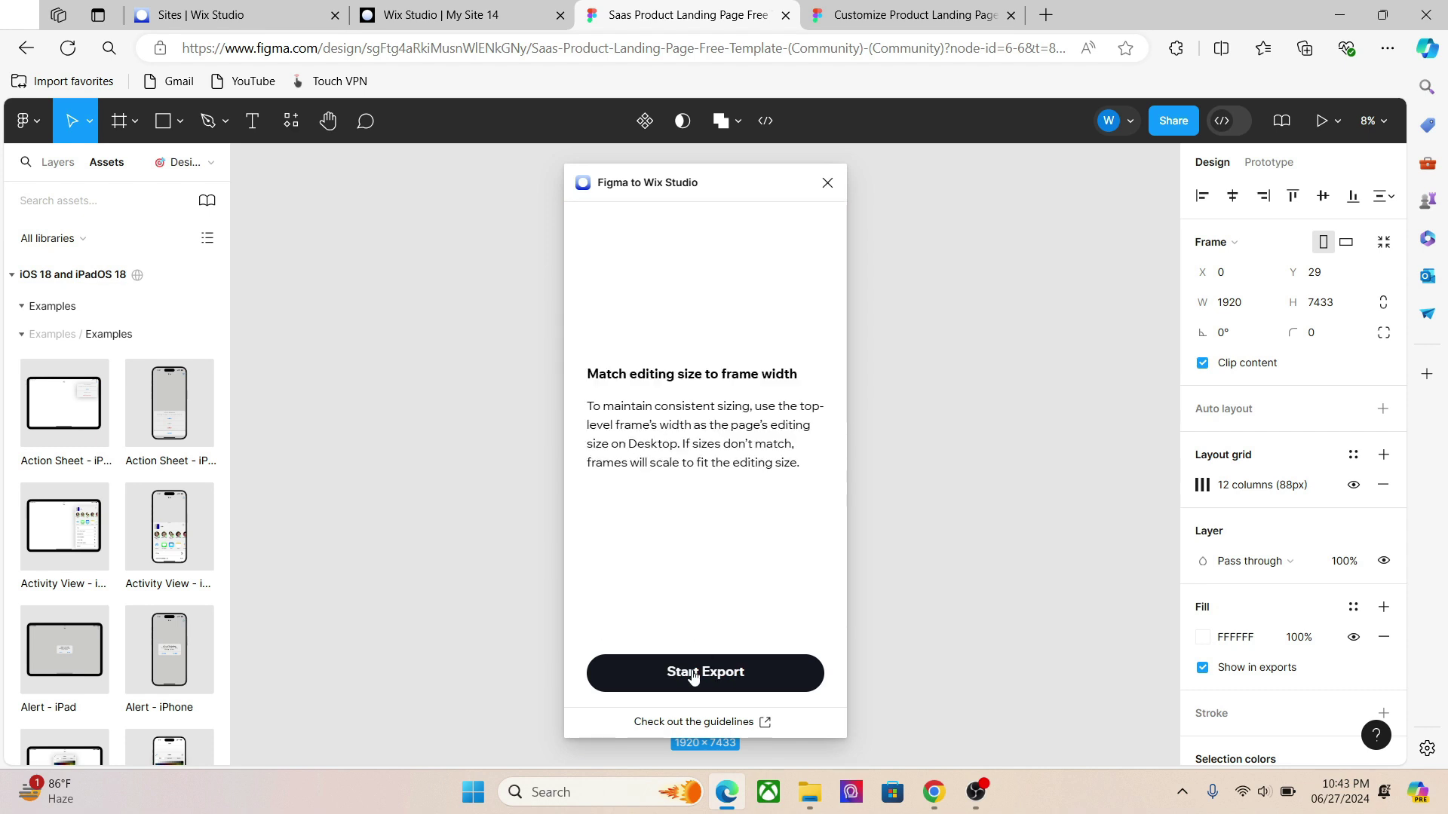
pyautogui.click(693, 674)
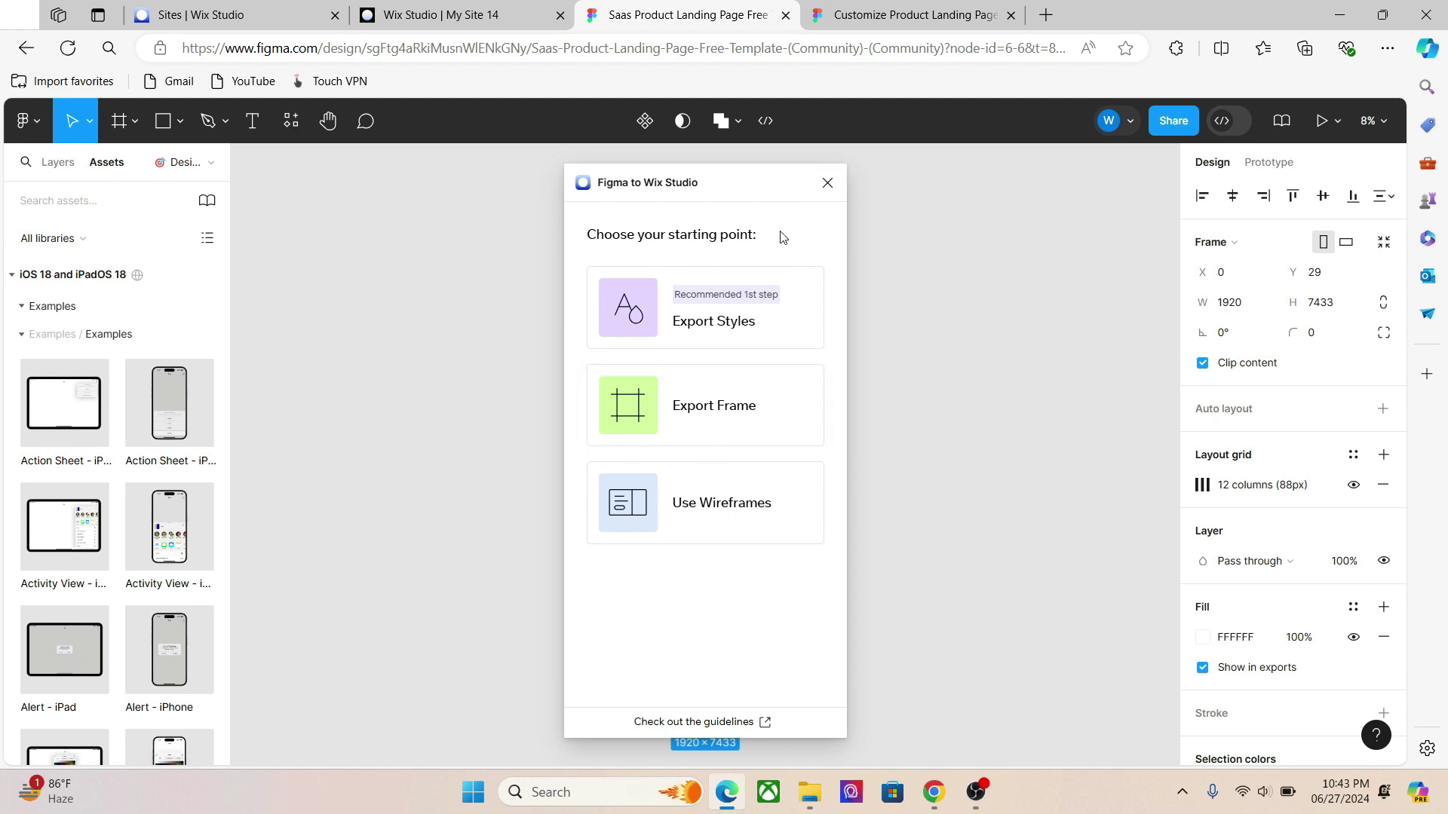
# Step: Copy the Dev Mode link of the Landing page frame and connect it as the Figma file in Wix Studio
pyautogui.click(1176, 126)
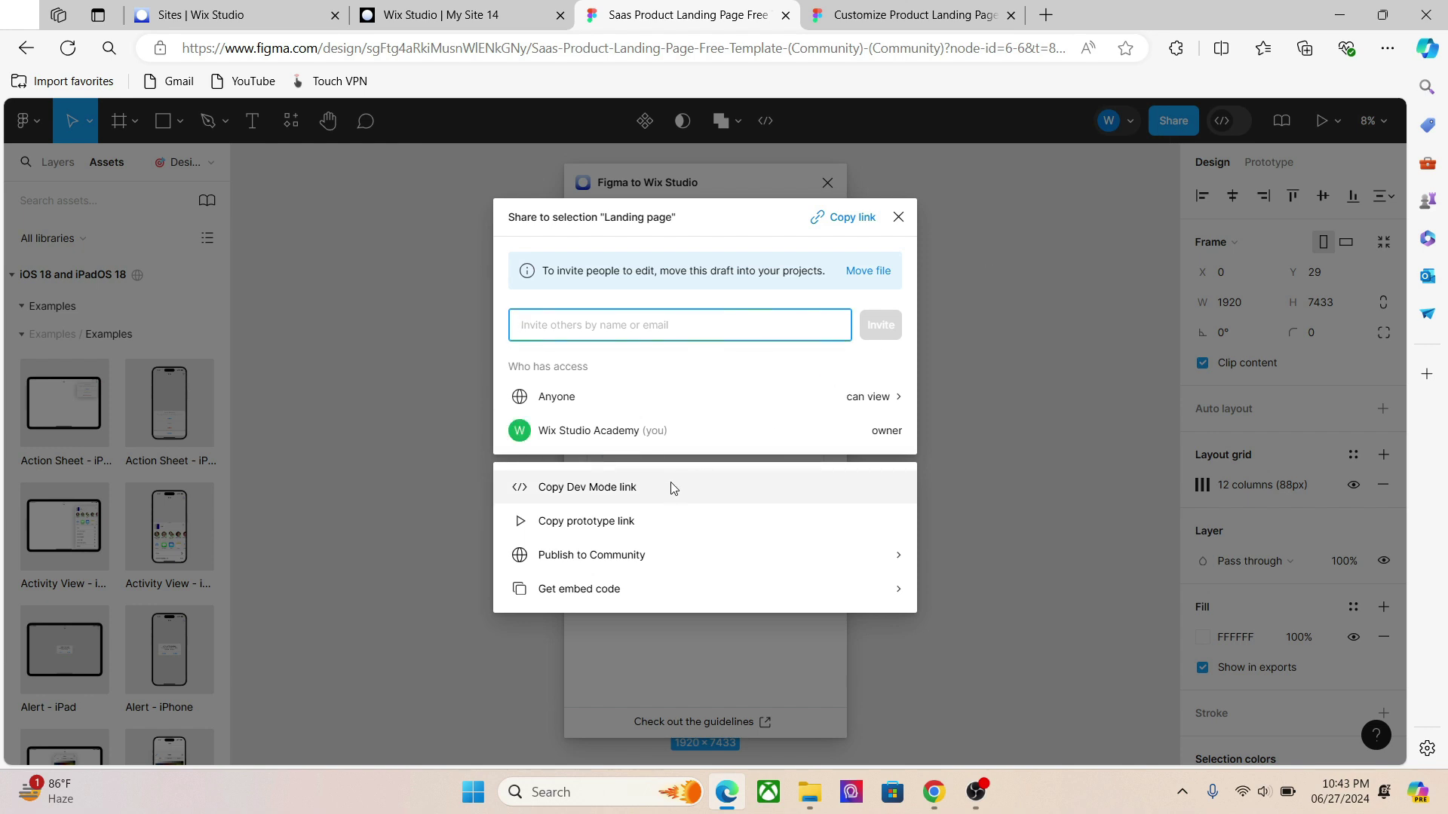
pyautogui.click(632, 488)
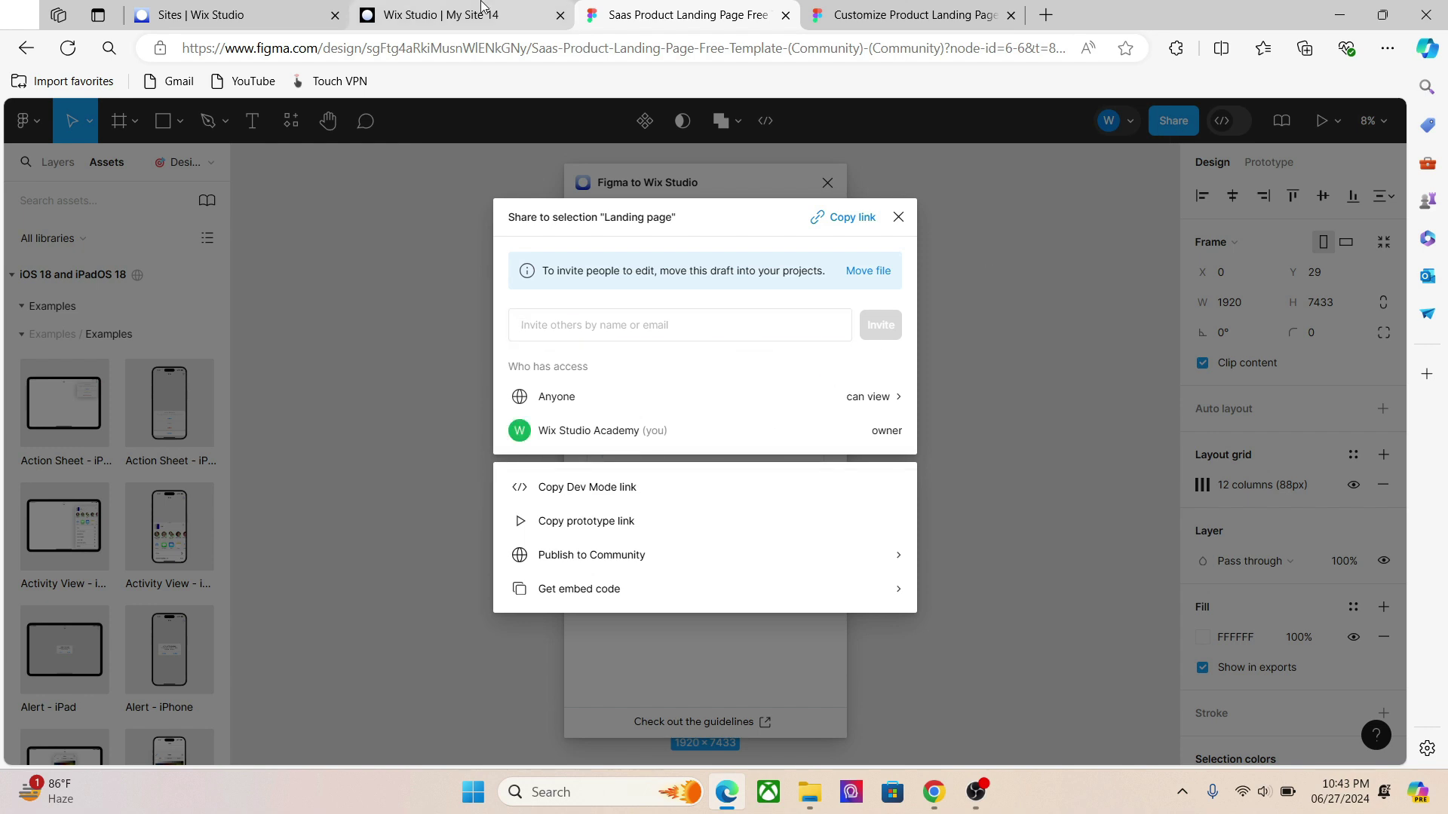
pyautogui.click(445, 14)
pyautogui.hotkey('ctrl', 'v')
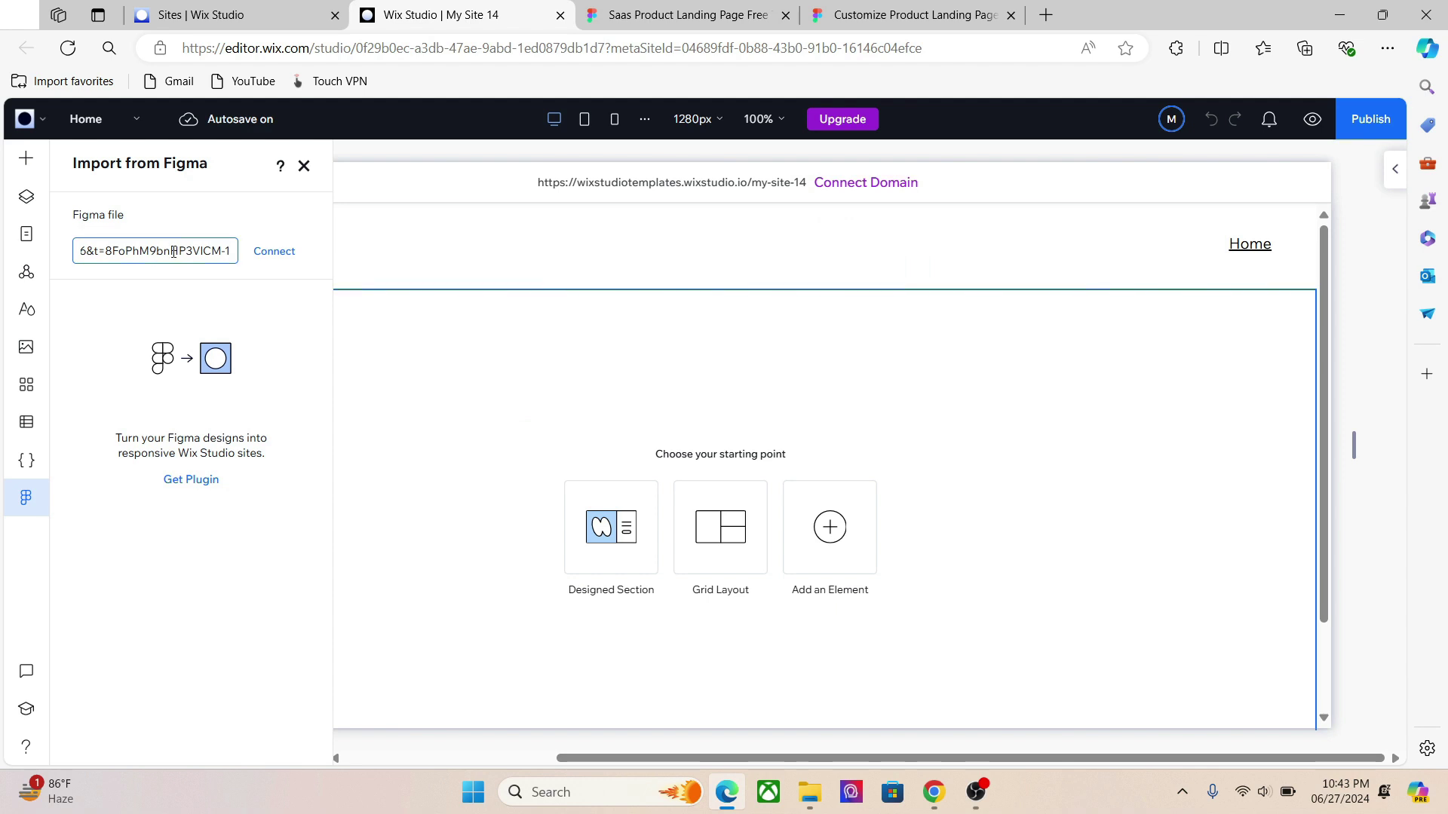
pyautogui.click(270, 256)
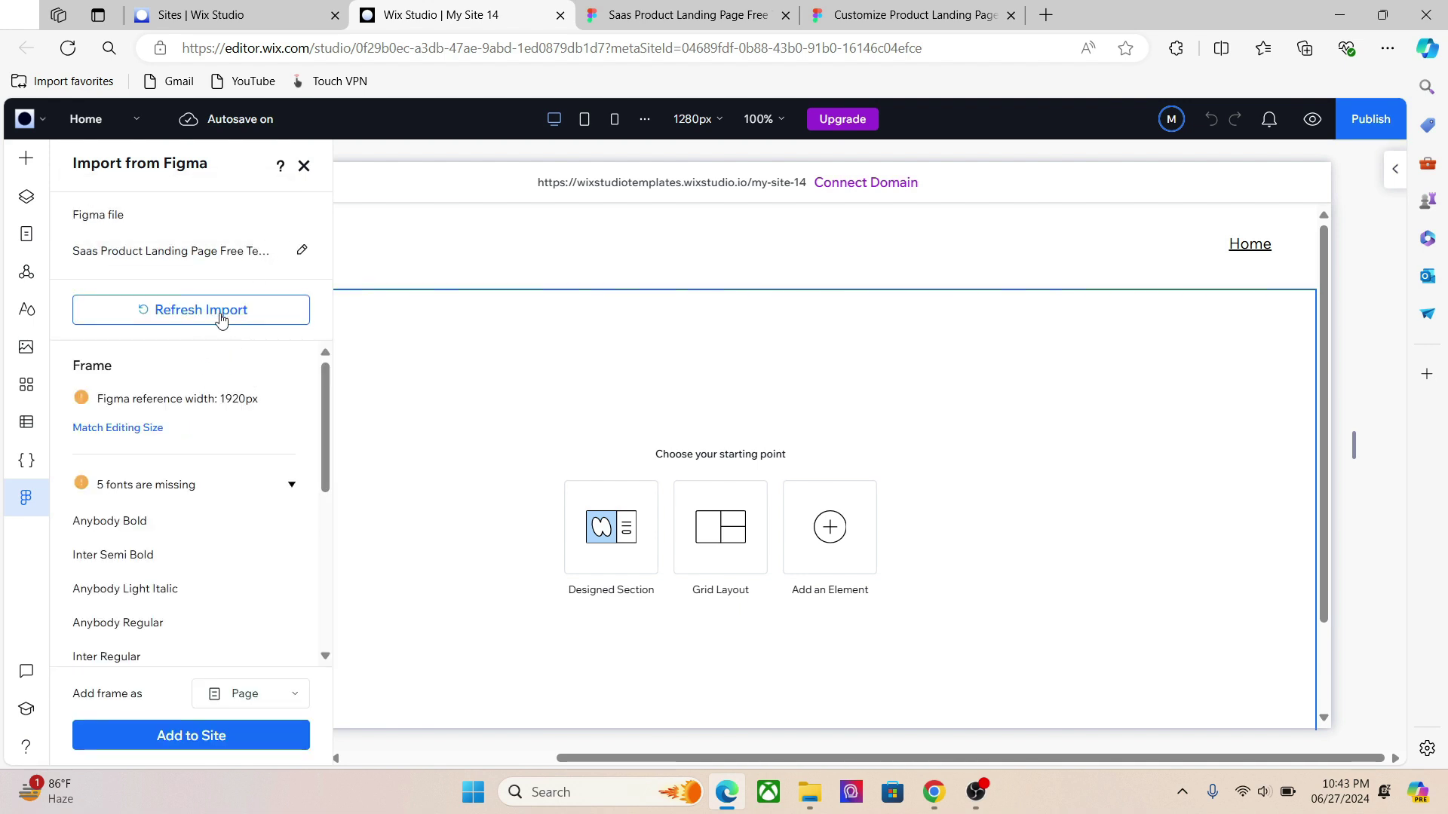
# Step: Return to the Figma file, close the sharing dialog and export the colors and typography with Export Styles
pyautogui.click(662, 9)
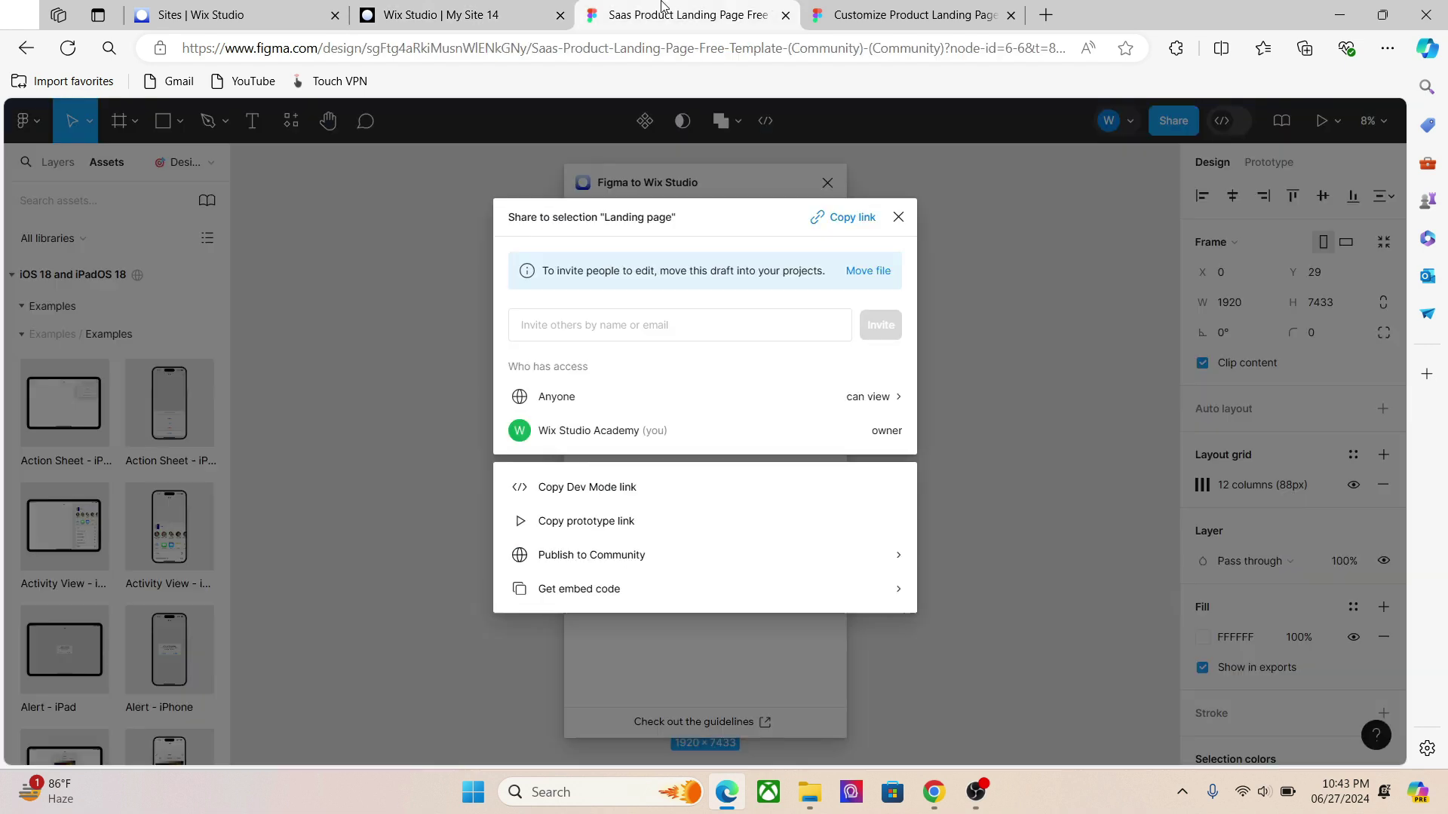
pyautogui.click(513, 8)
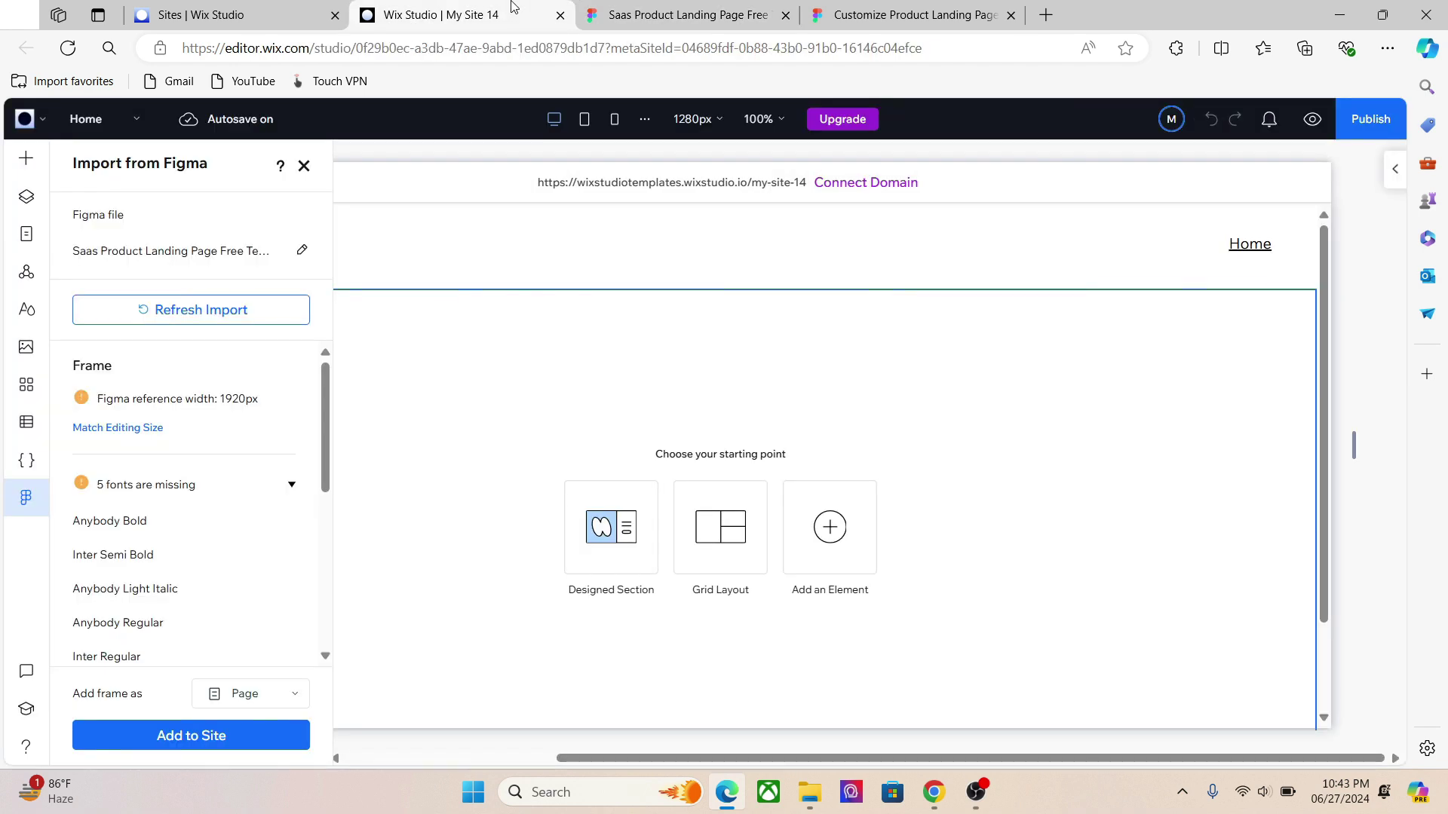
pyautogui.click(663, 11)
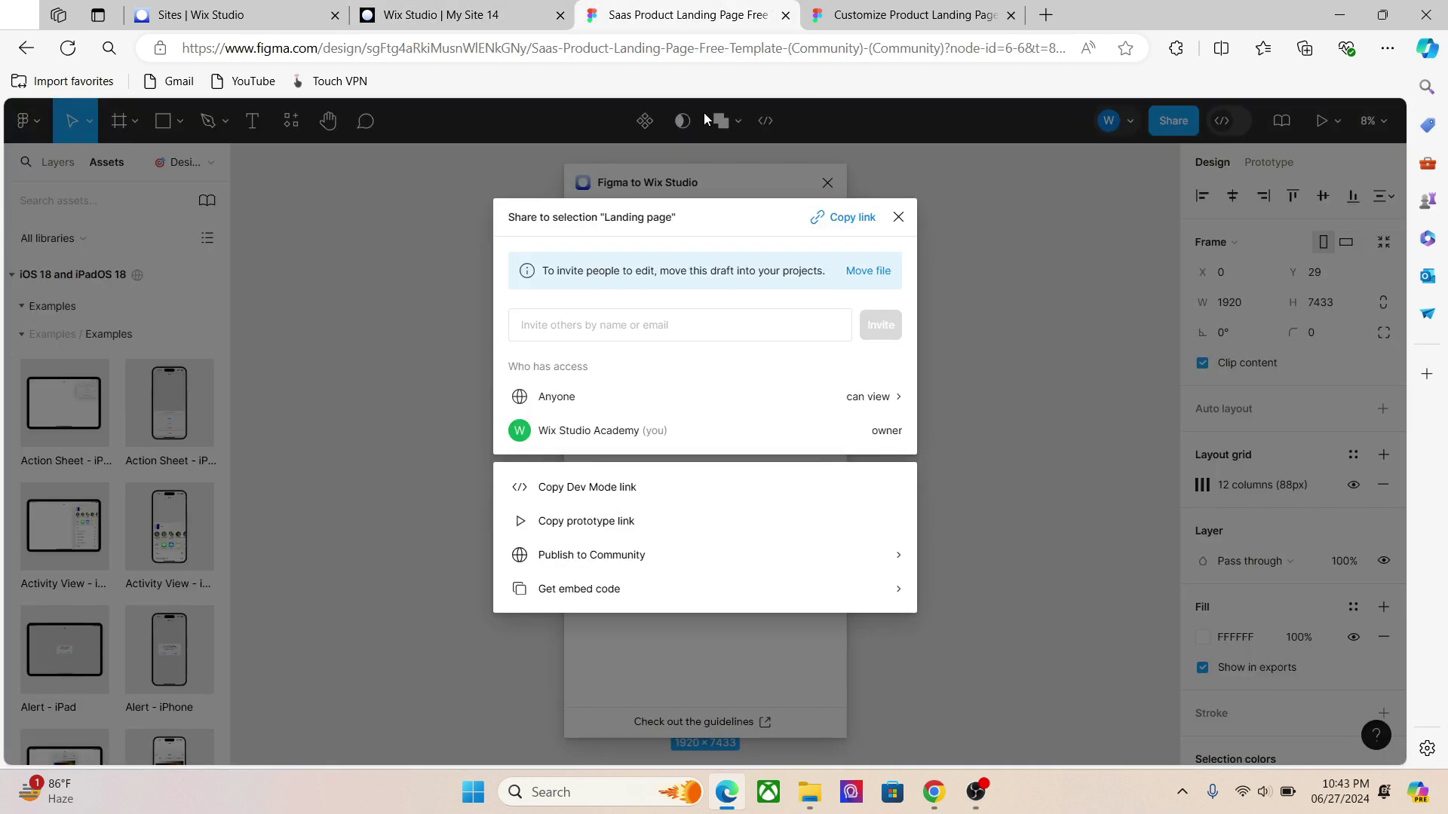
pyautogui.click(897, 218)
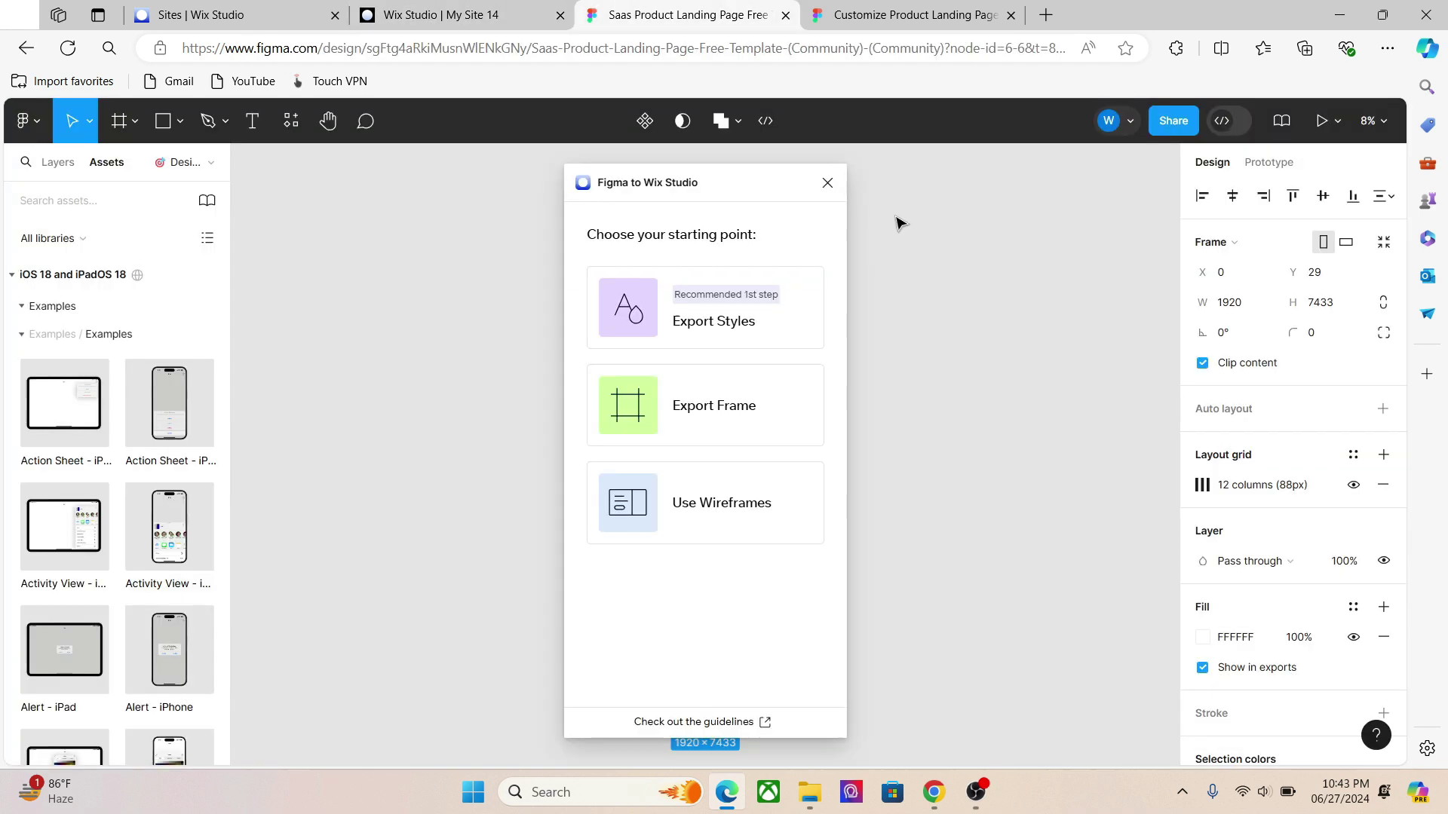
pyautogui.click(708, 316)
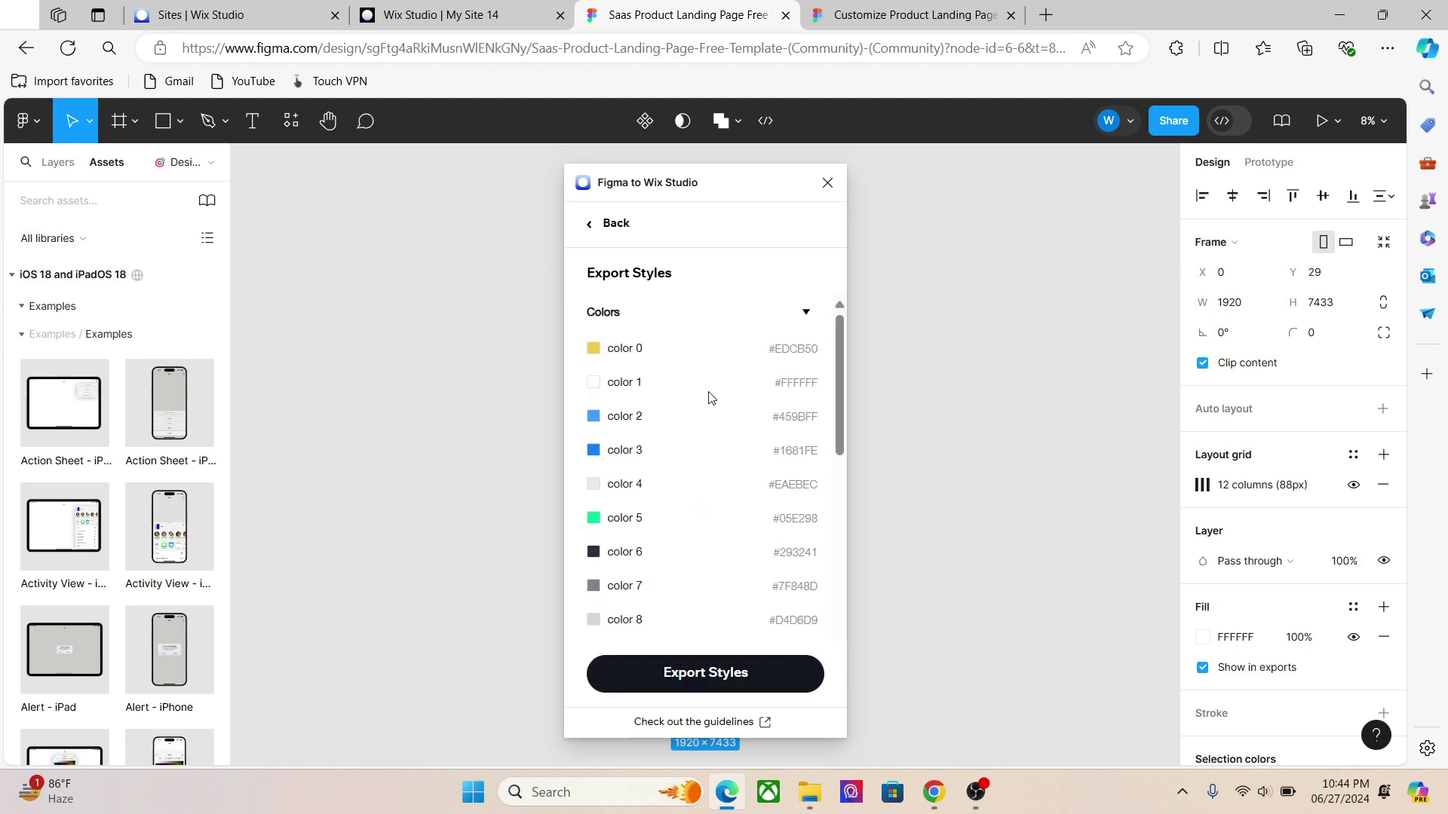
pyautogui.moveTo(839, 364); pyautogui.dragTo(826, 601)
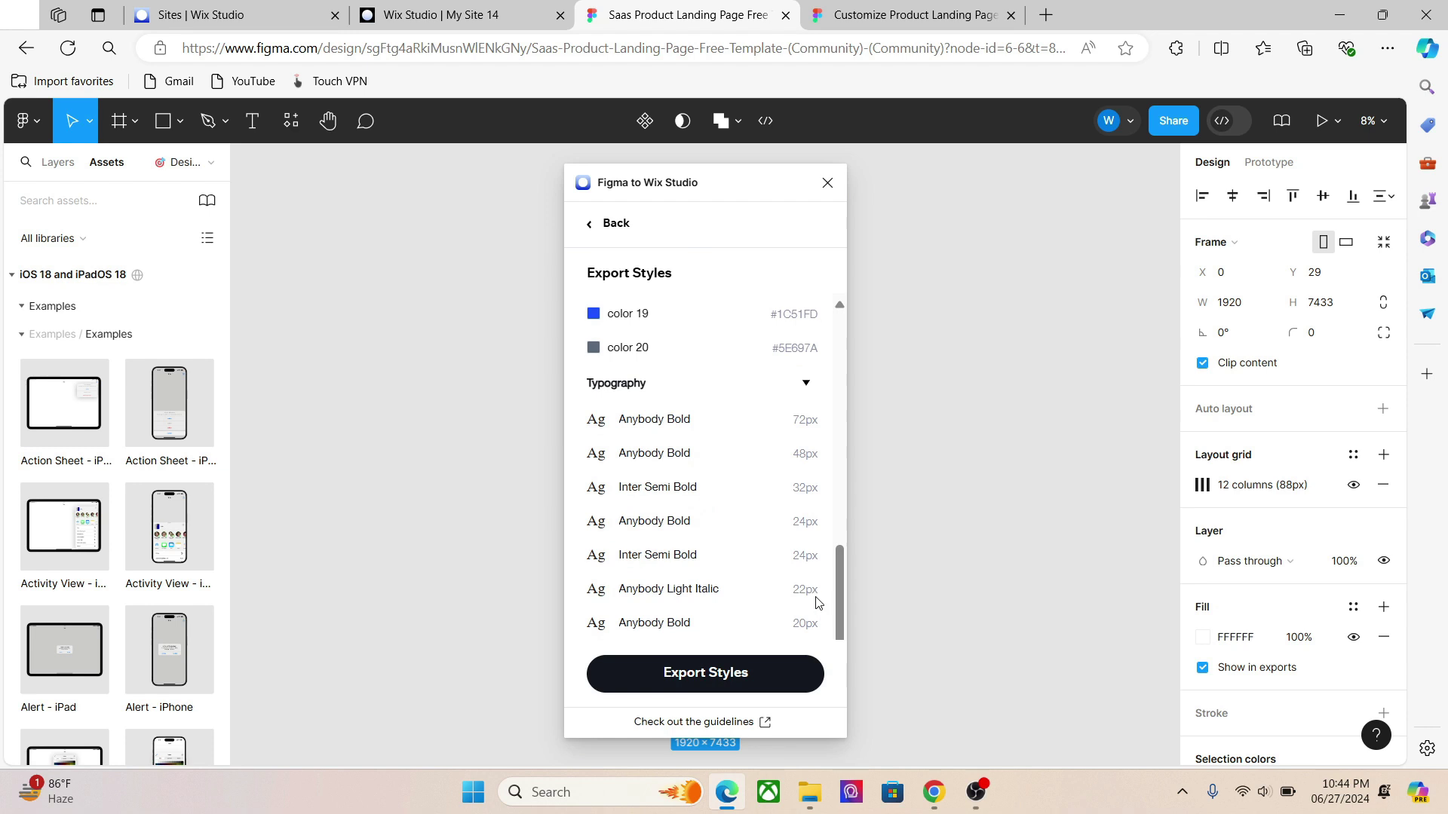
pyautogui.click(692, 673)
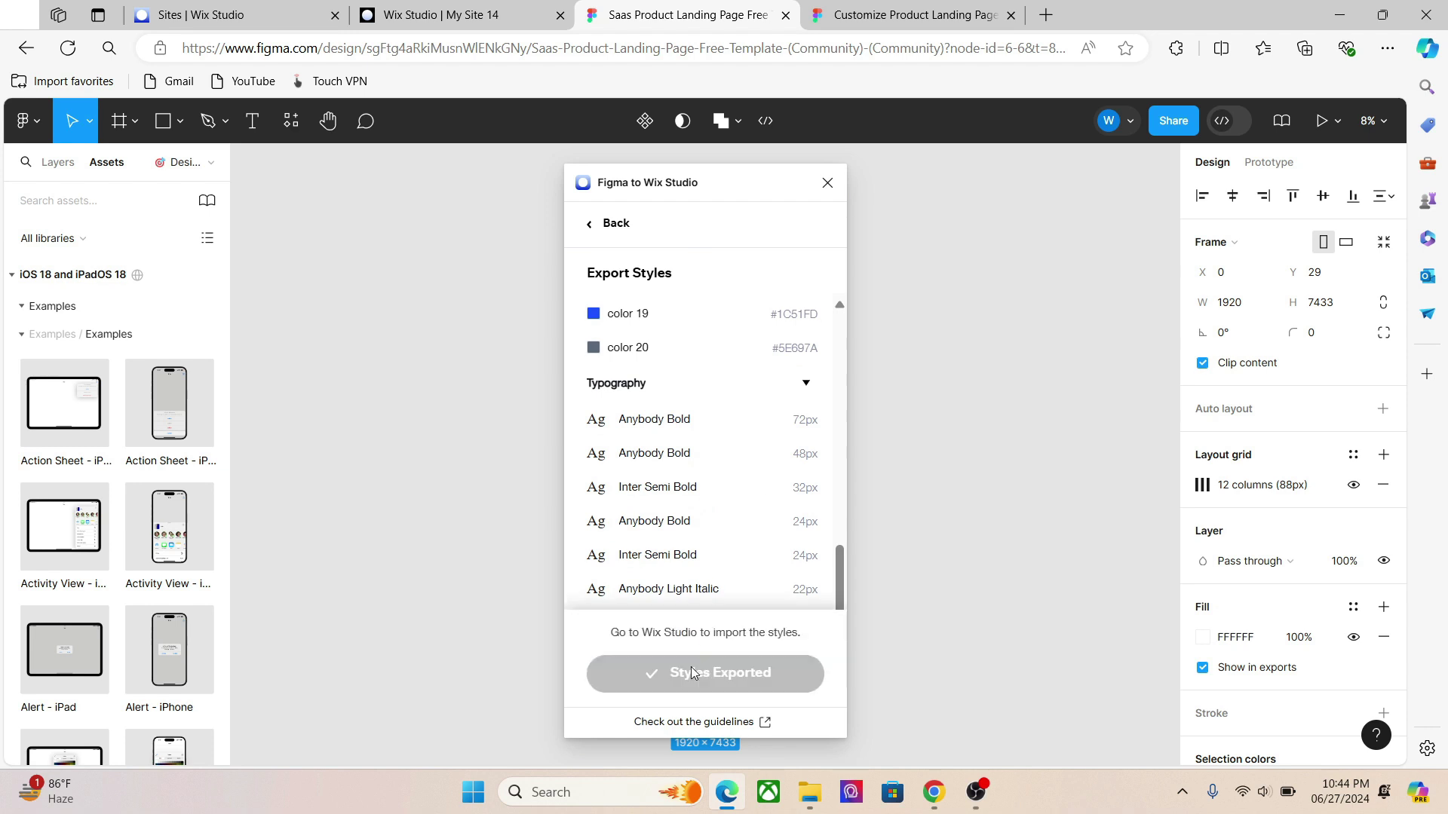
# Step: Go back to the plugin's starting points and export the Landing page frame
pyautogui.click(617, 224)
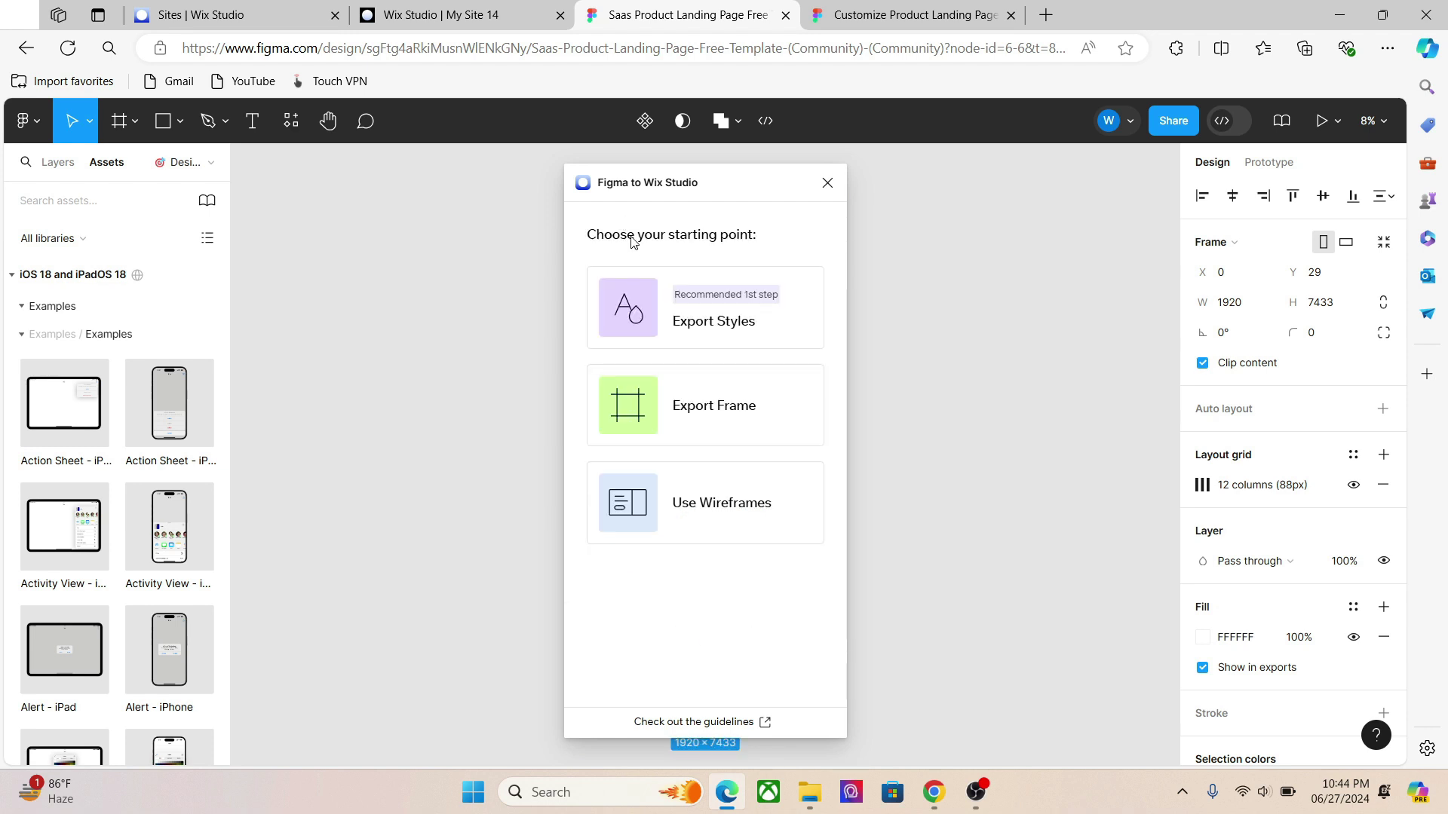
pyautogui.click(707, 411)
pyautogui.moveTo(816, 371)
pyautogui.mouseDown()
pyautogui.moveTo(811, 547)
pyautogui.moveTo(815, 354)
pyautogui.mouseUp()
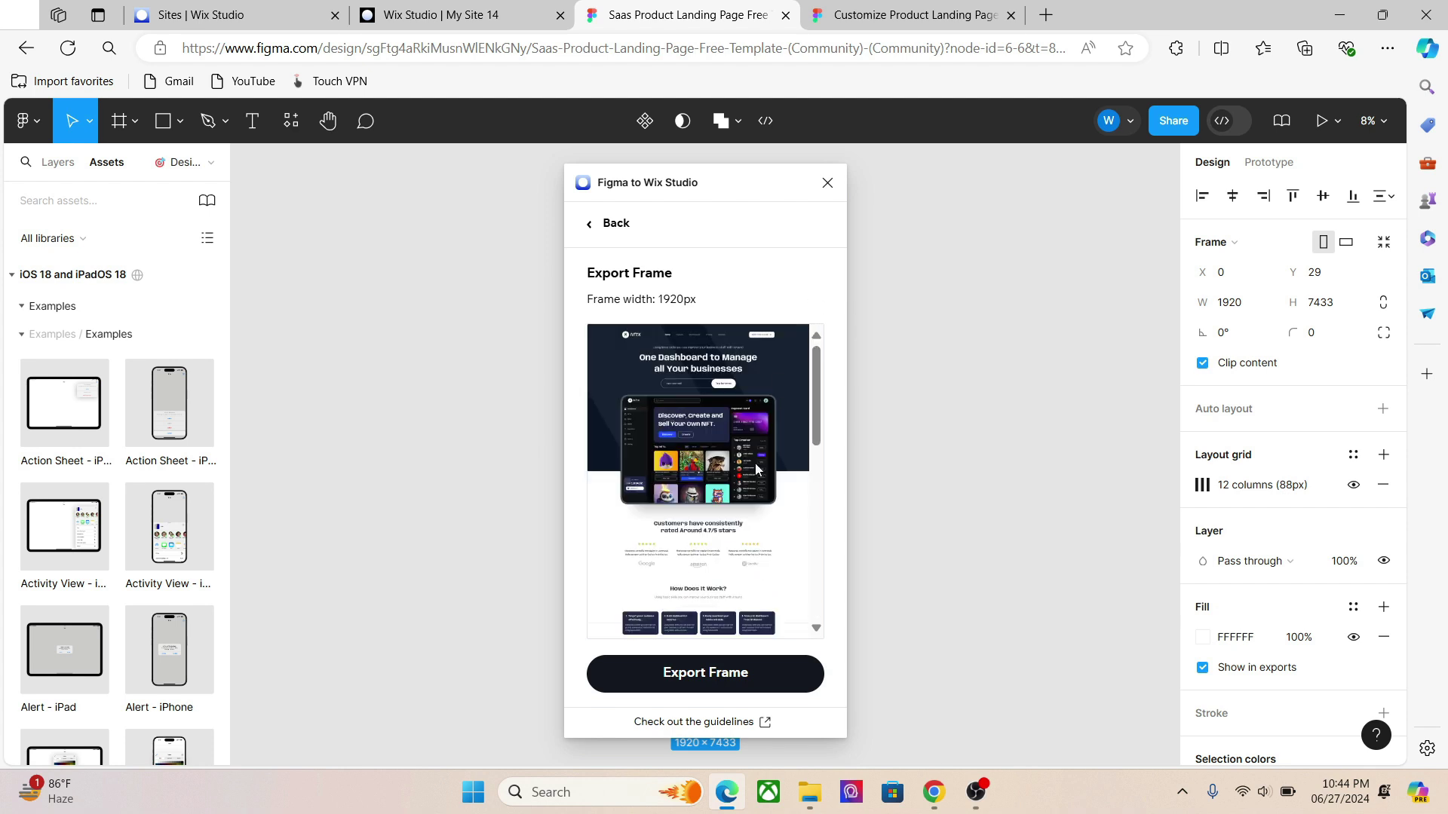
pyautogui.click(704, 686)
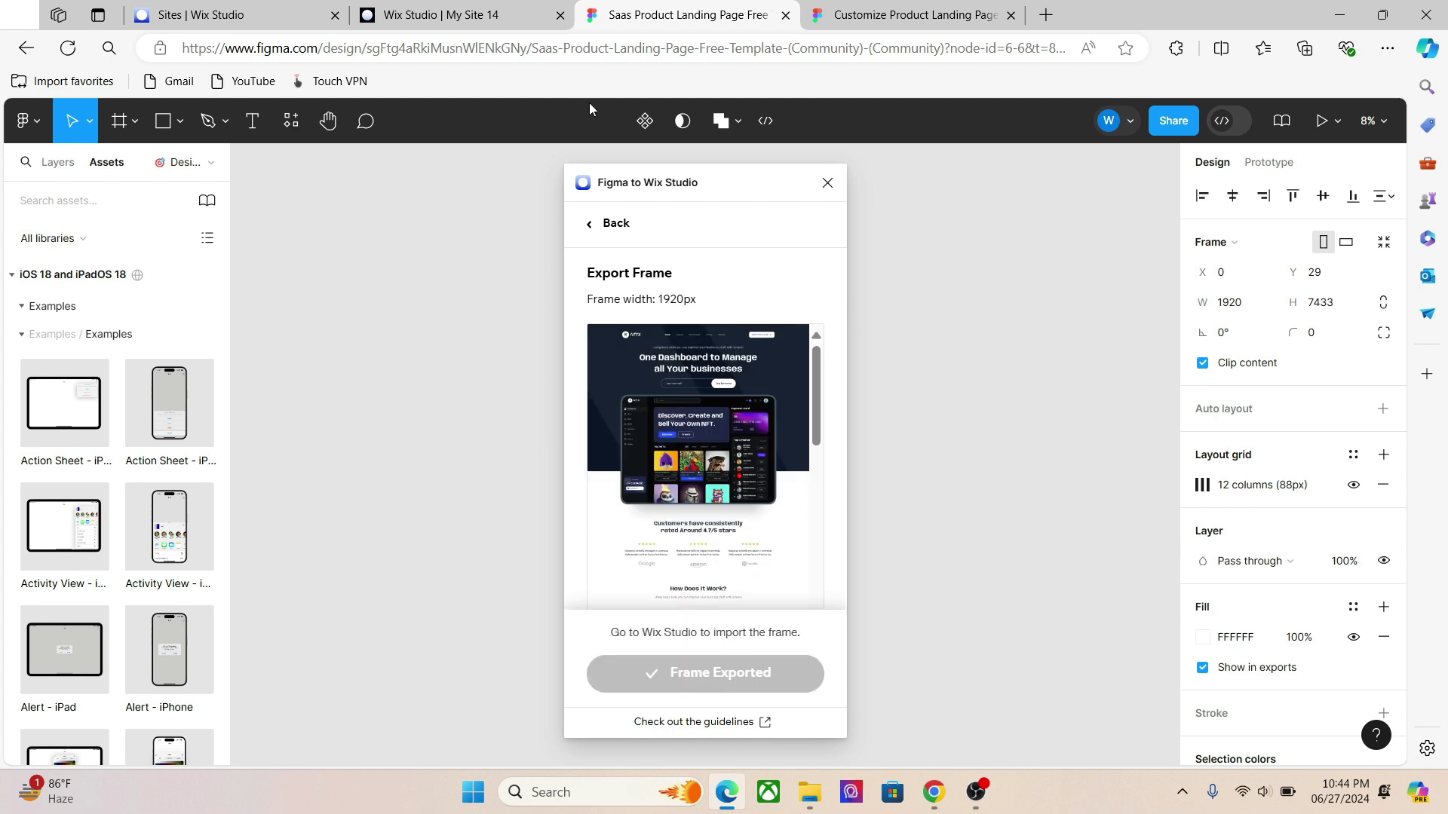
# Step: Switch to Wix Studio and refresh the import from the connected Figma file
pyautogui.click(460, 15)
pyautogui.click(233, 310)
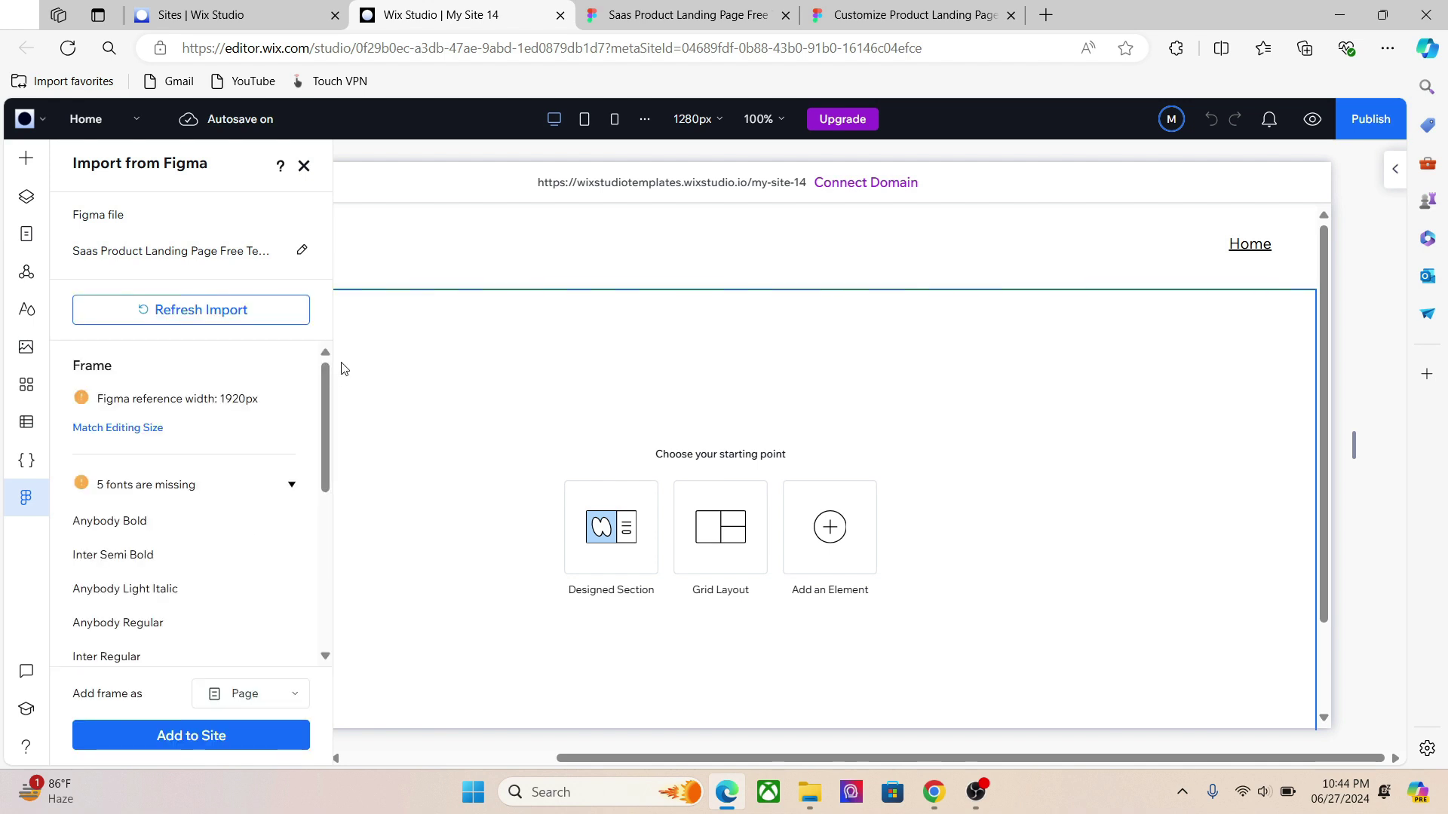
# Step: Review the imported frame's missing fonts in the font manager and the choices for adding the frame to the site
pyautogui.scroll(-1, 328, 392)
pyautogui.moveTo(321, 374); pyautogui.dragTo(320, 454)
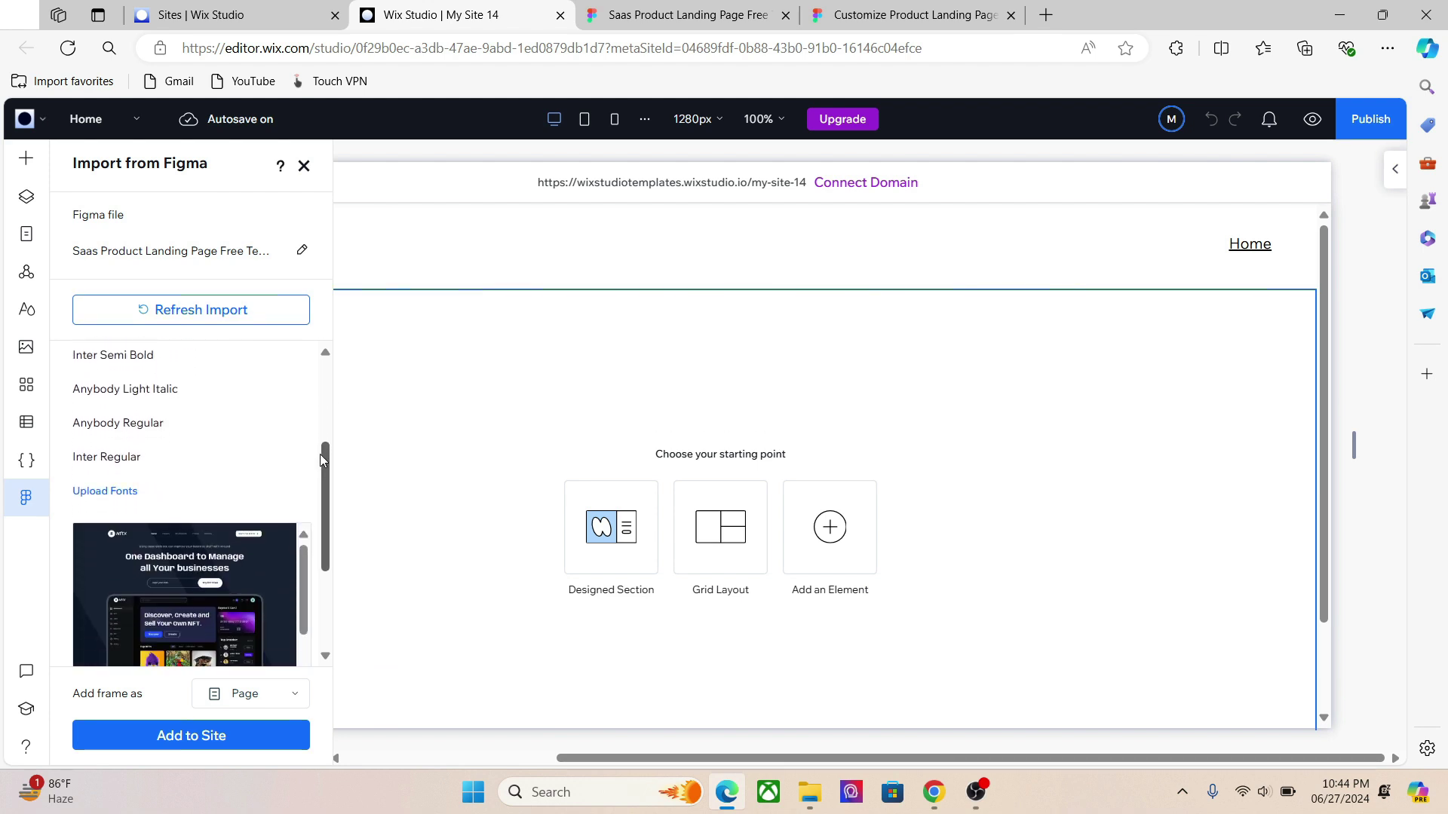
pyautogui.click(122, 492)
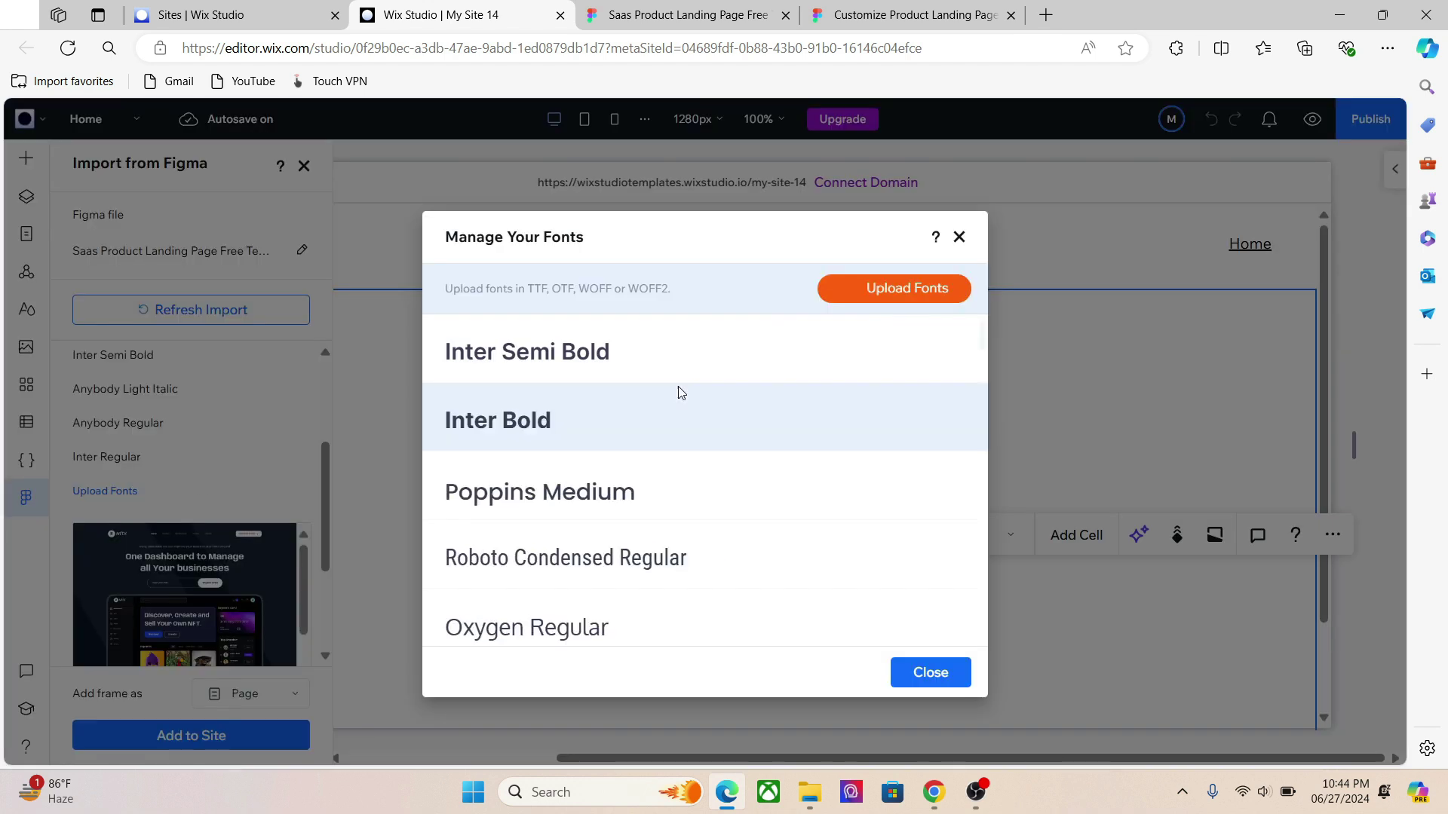
pyautogui.click(959, 238)
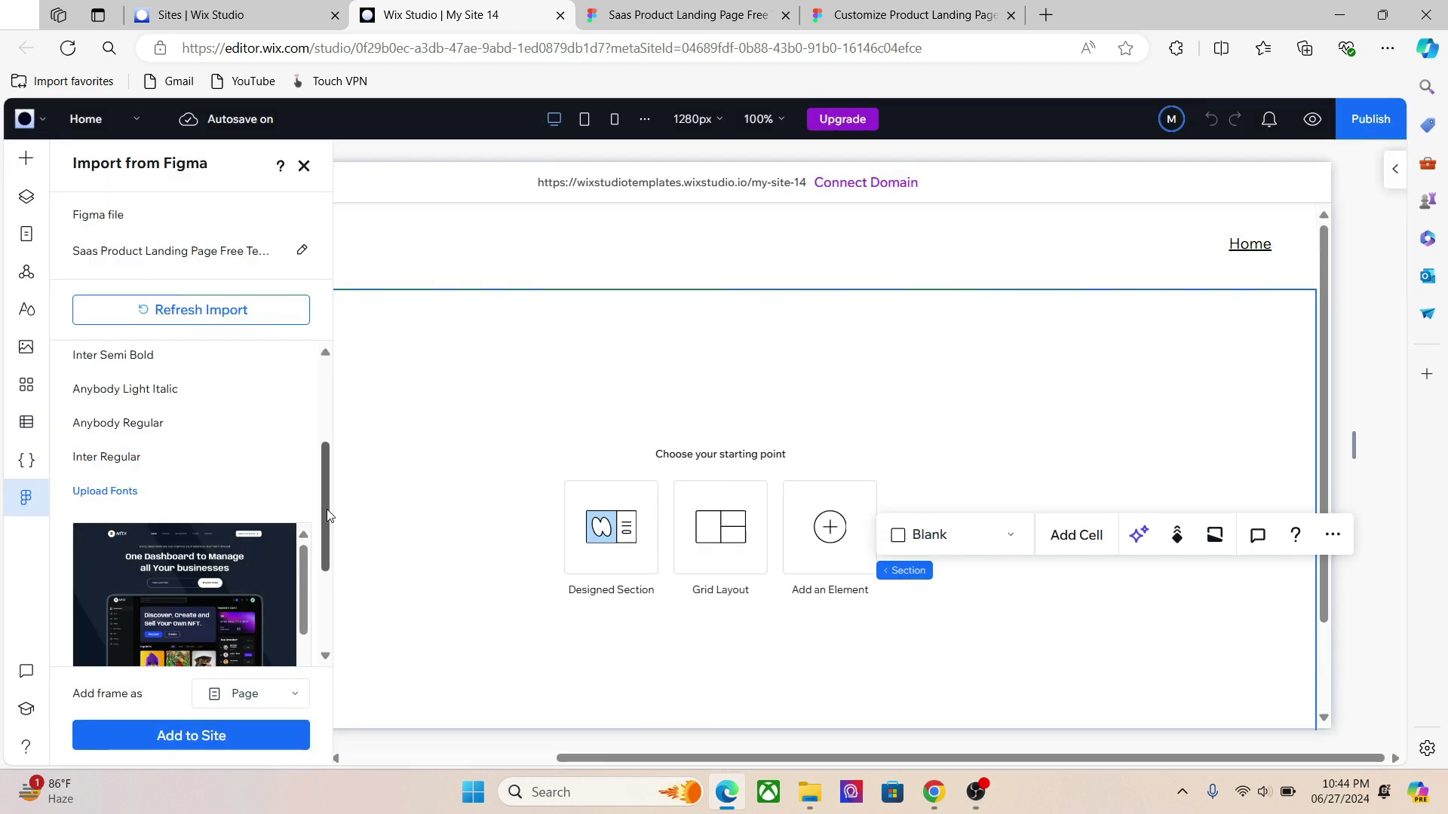
pyautogui.moveTo(329, 515); pyautogui.dragTo(320, 643)
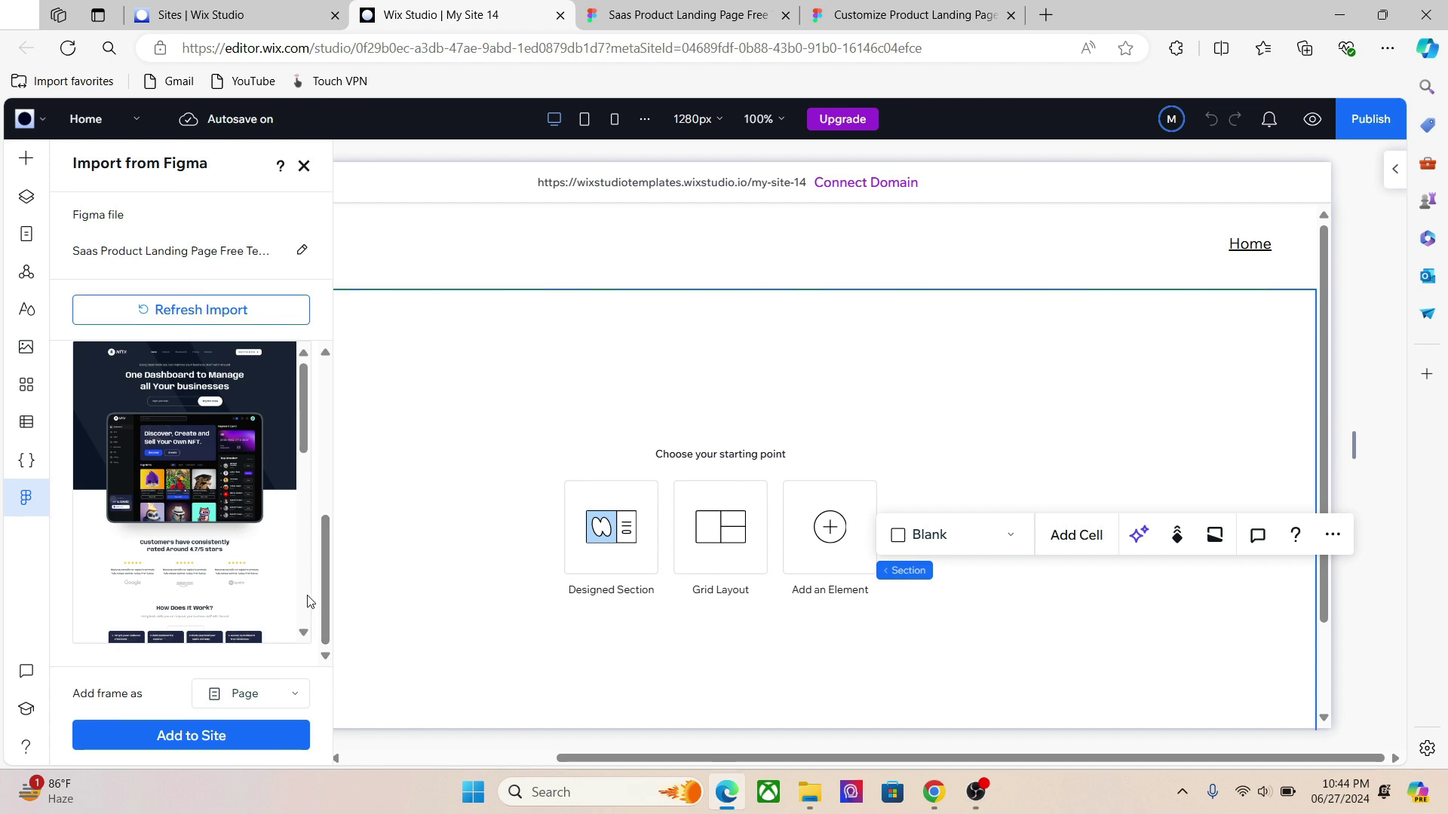
pyautogui.click(279, 694)
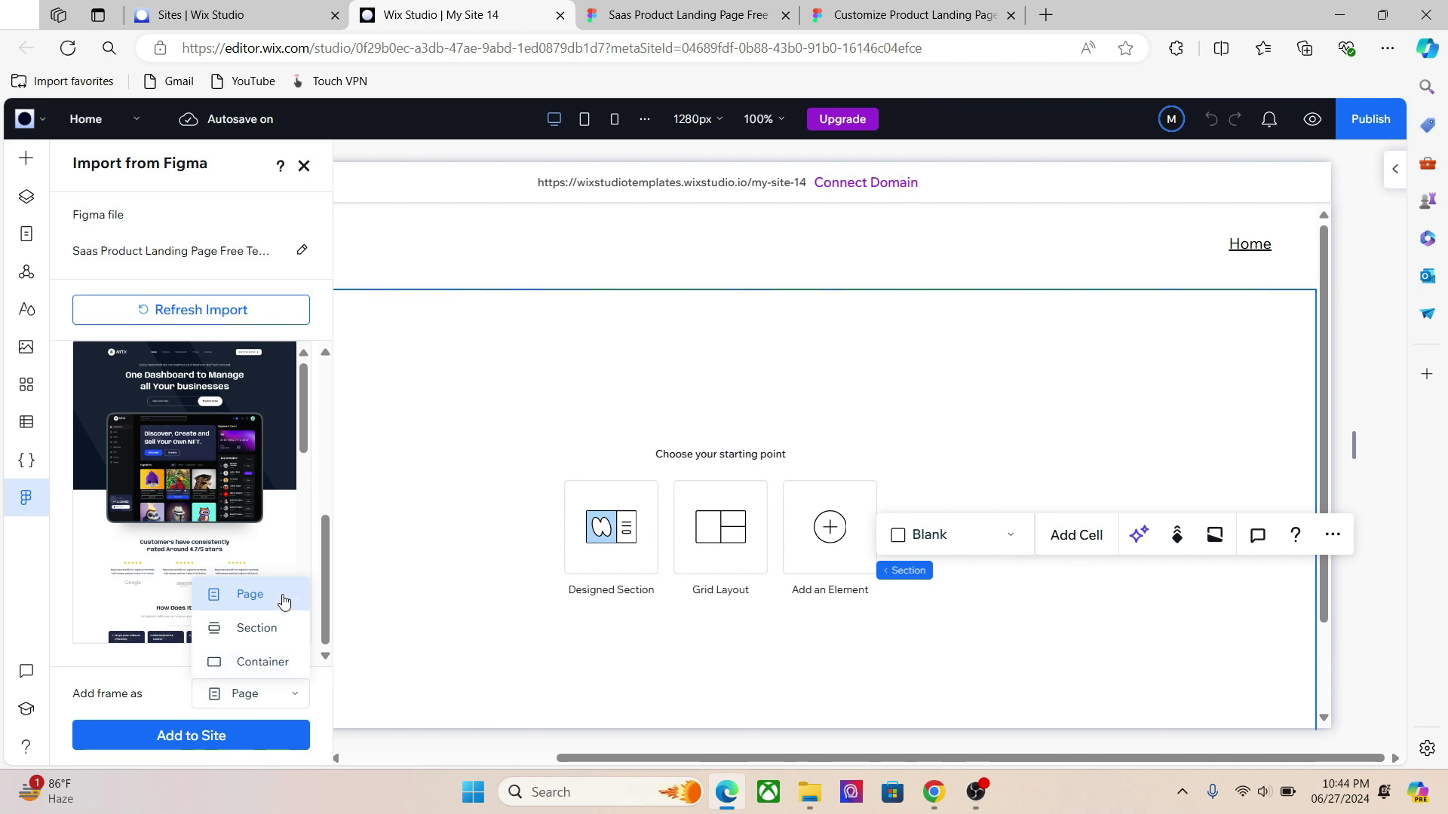
# Step: Close the Figma to Wix Studio plugin in Figma, and in Wix Studio choose Page as the way to add the frame
pyautogui.click(678, 16)
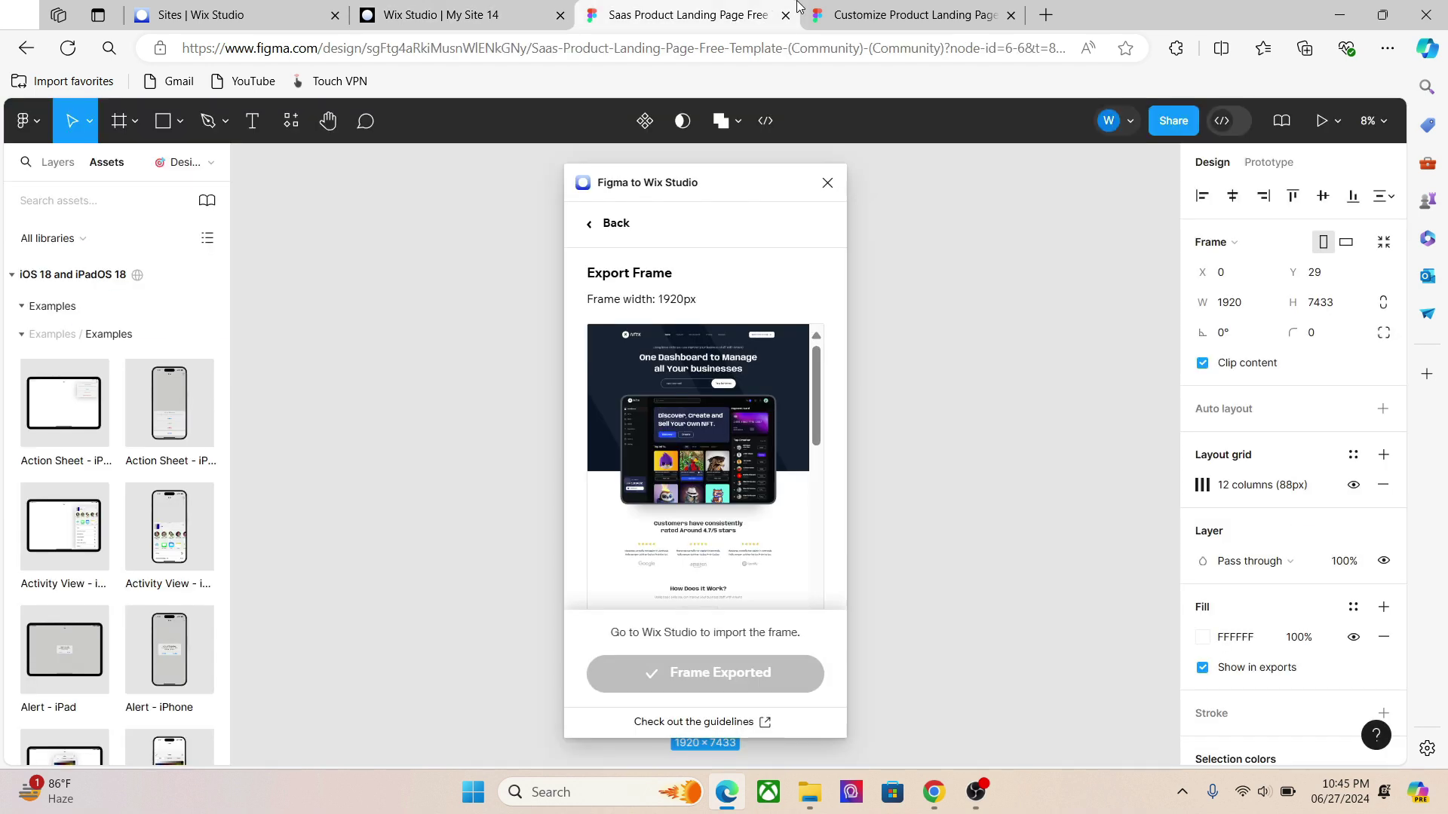
pyautogui.click(828, 182)
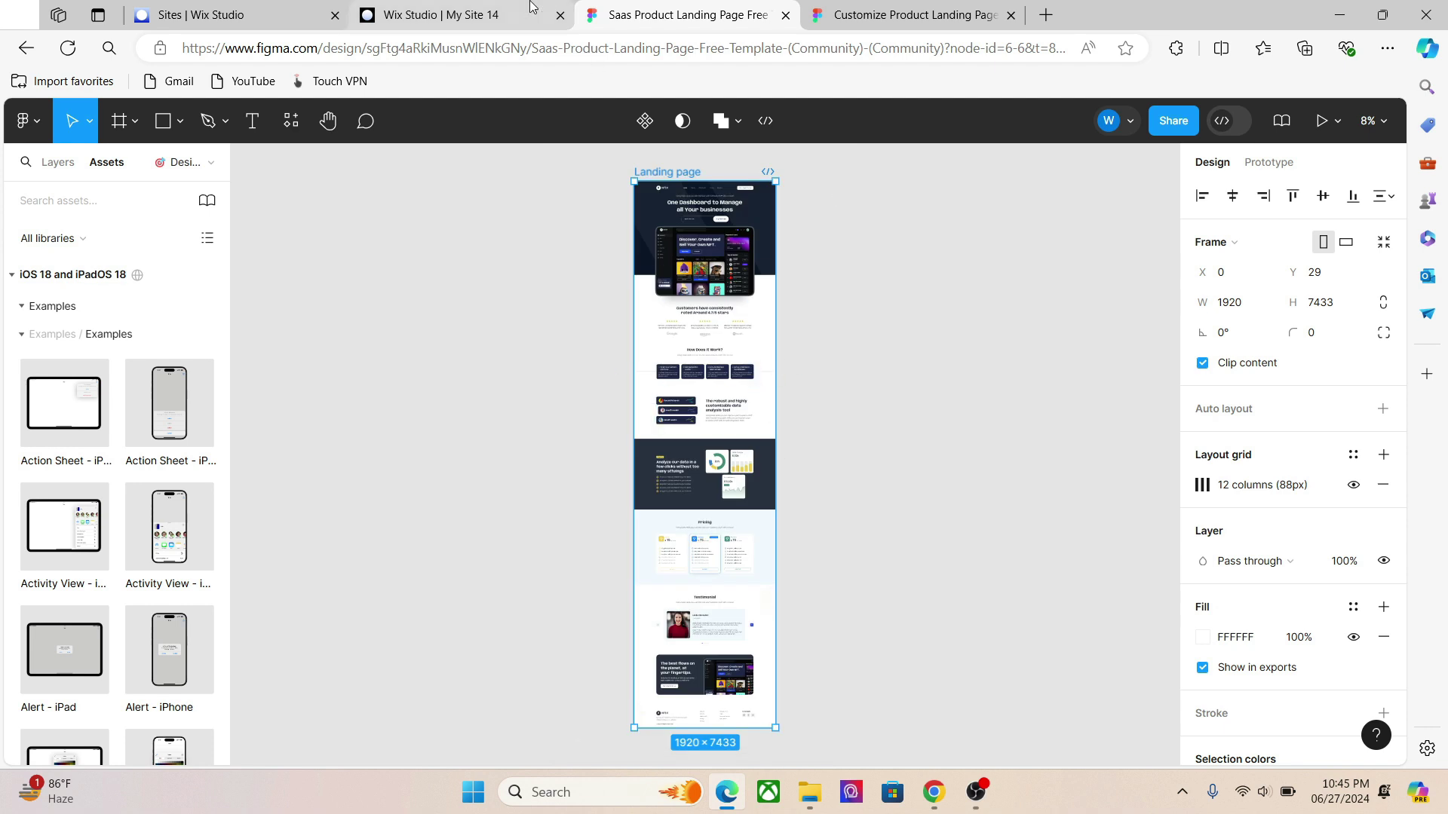
pyautogui.click(441, 15)
pyautogui.click(292, 702)
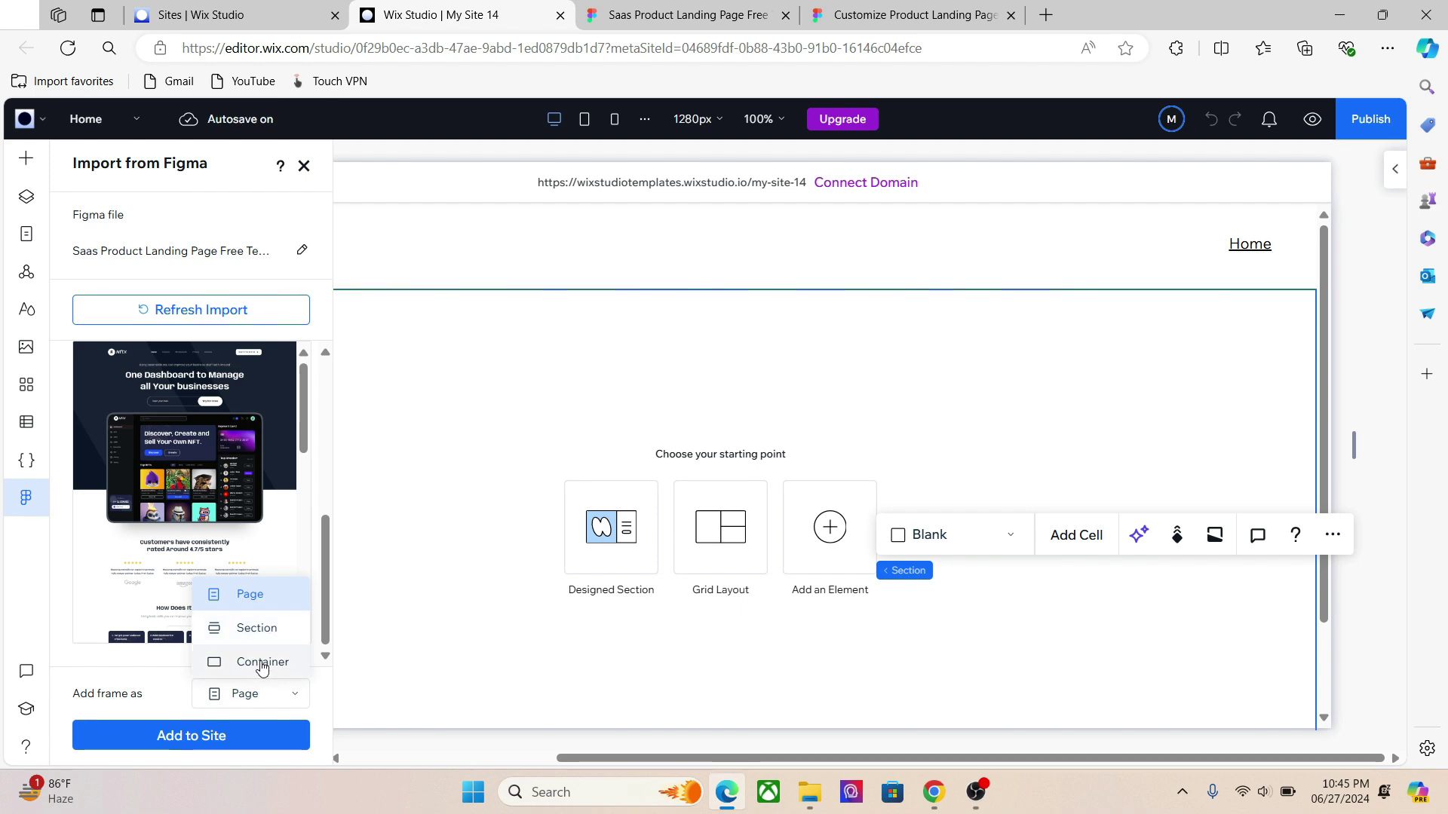
pyautogui.click(277, 594)
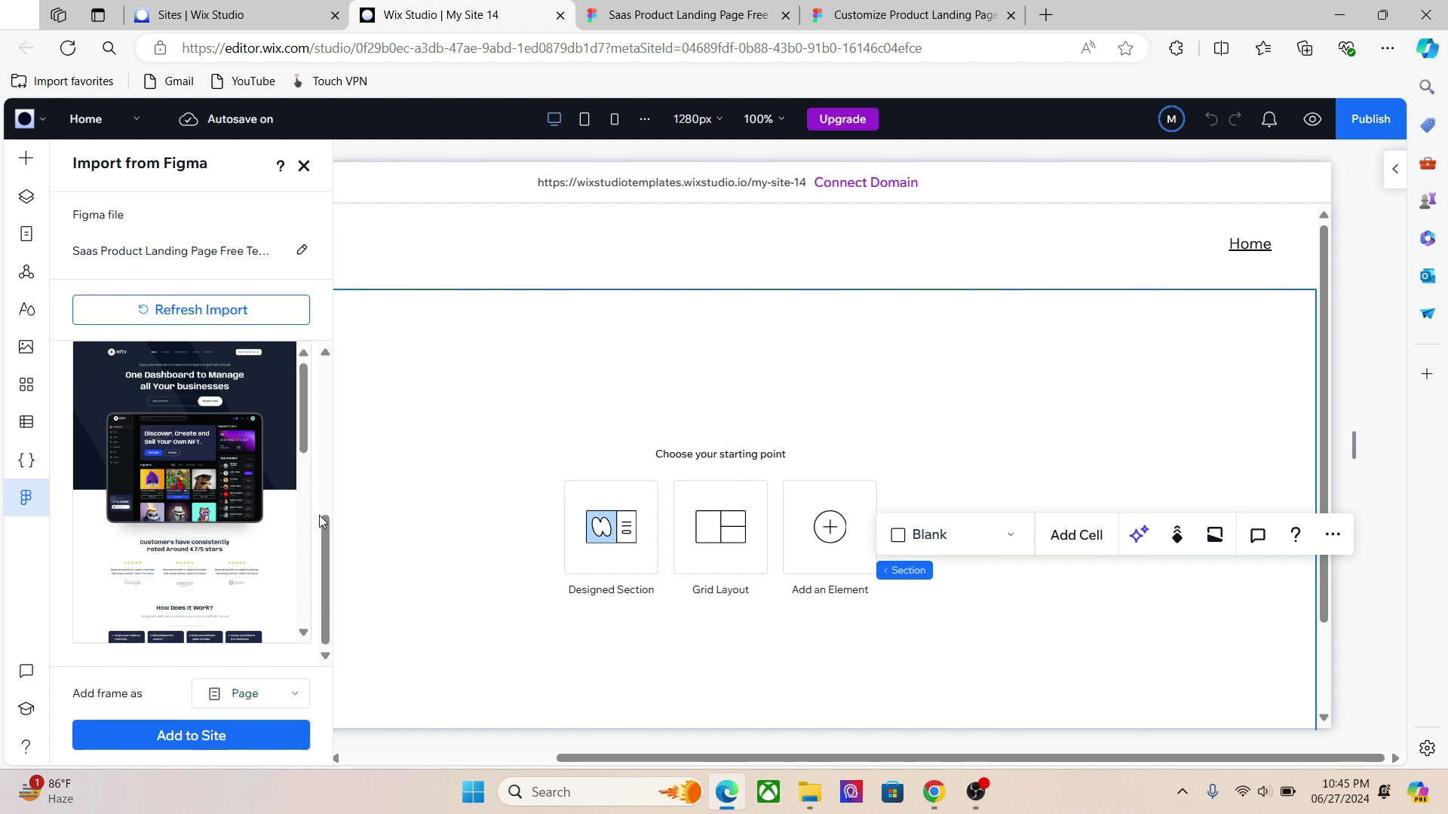
pyautogui.moveTo(325, 543); pyautogui.dragTo(326, 351)
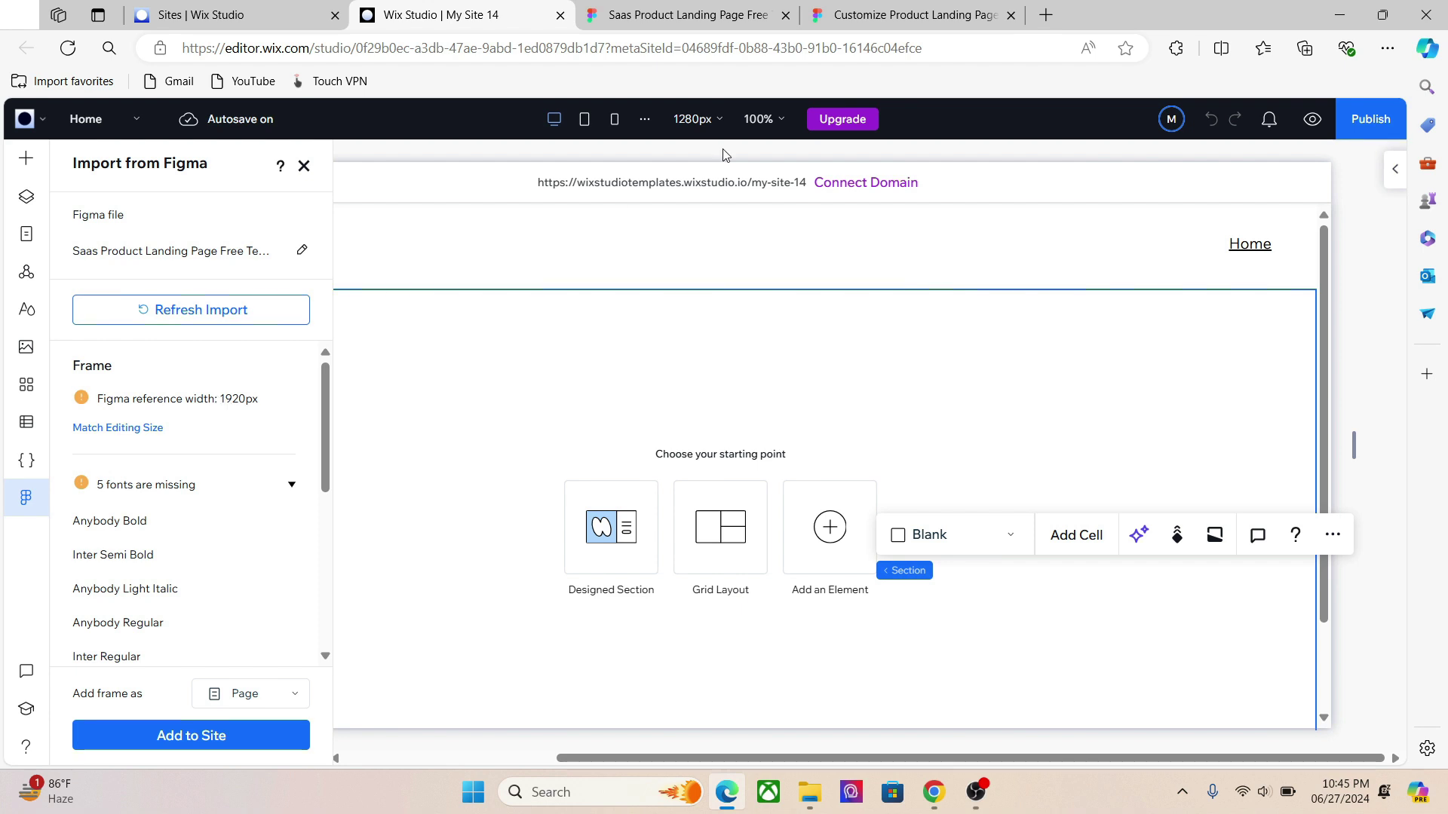
pyautogui.click(703, 112)
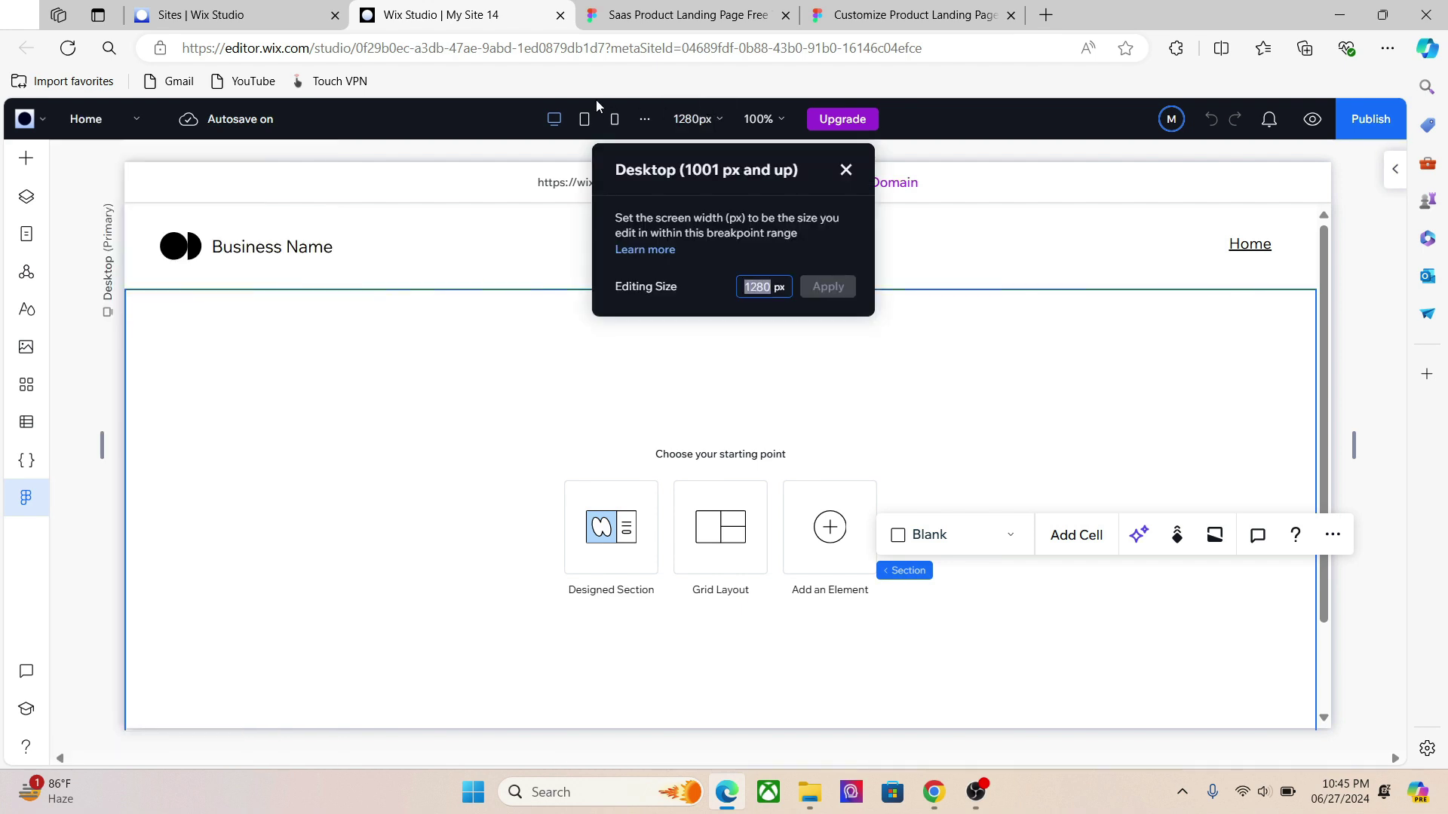
pyautogui.click(701, 14)
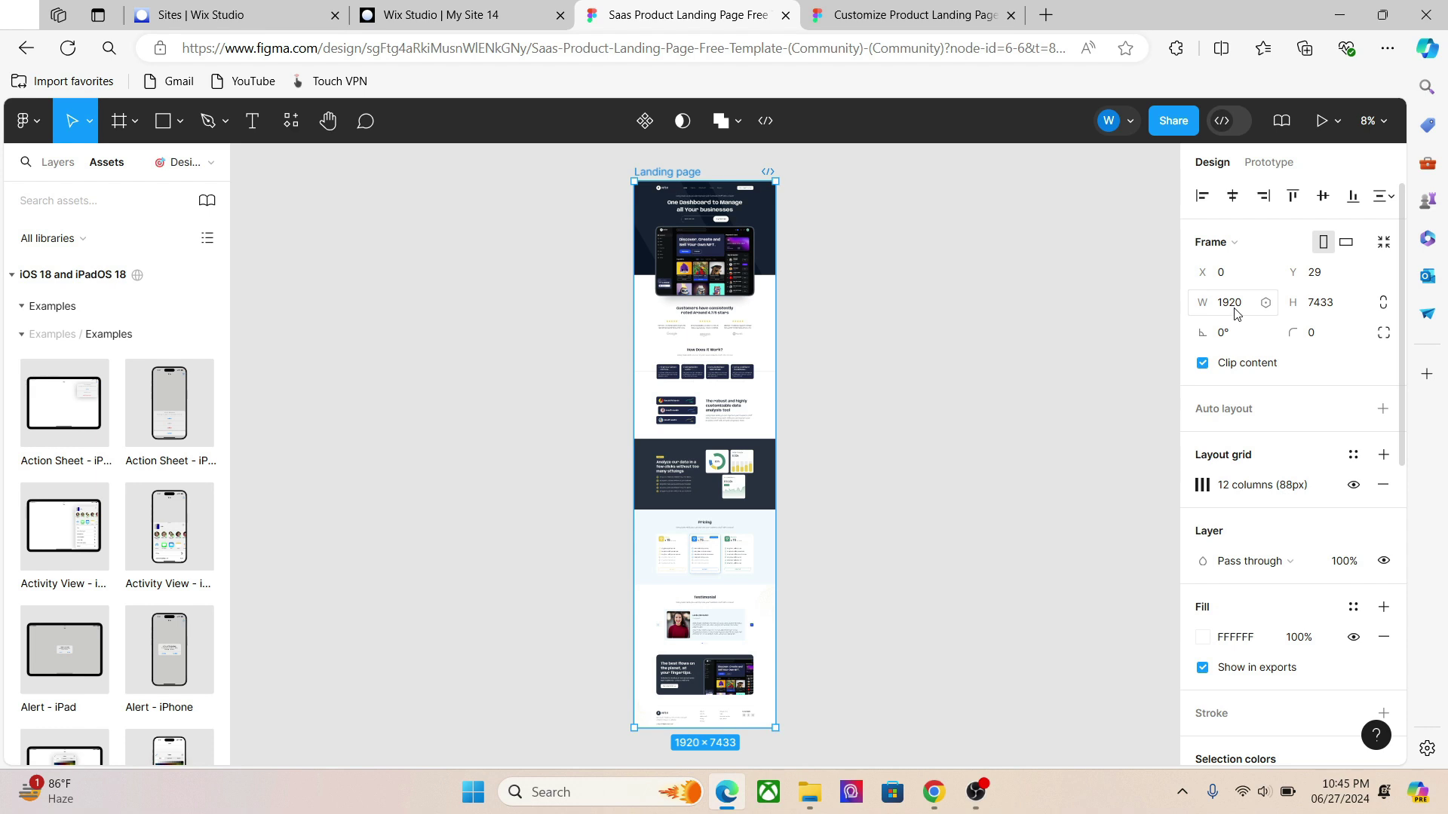
pyautogui.click(507, 9)
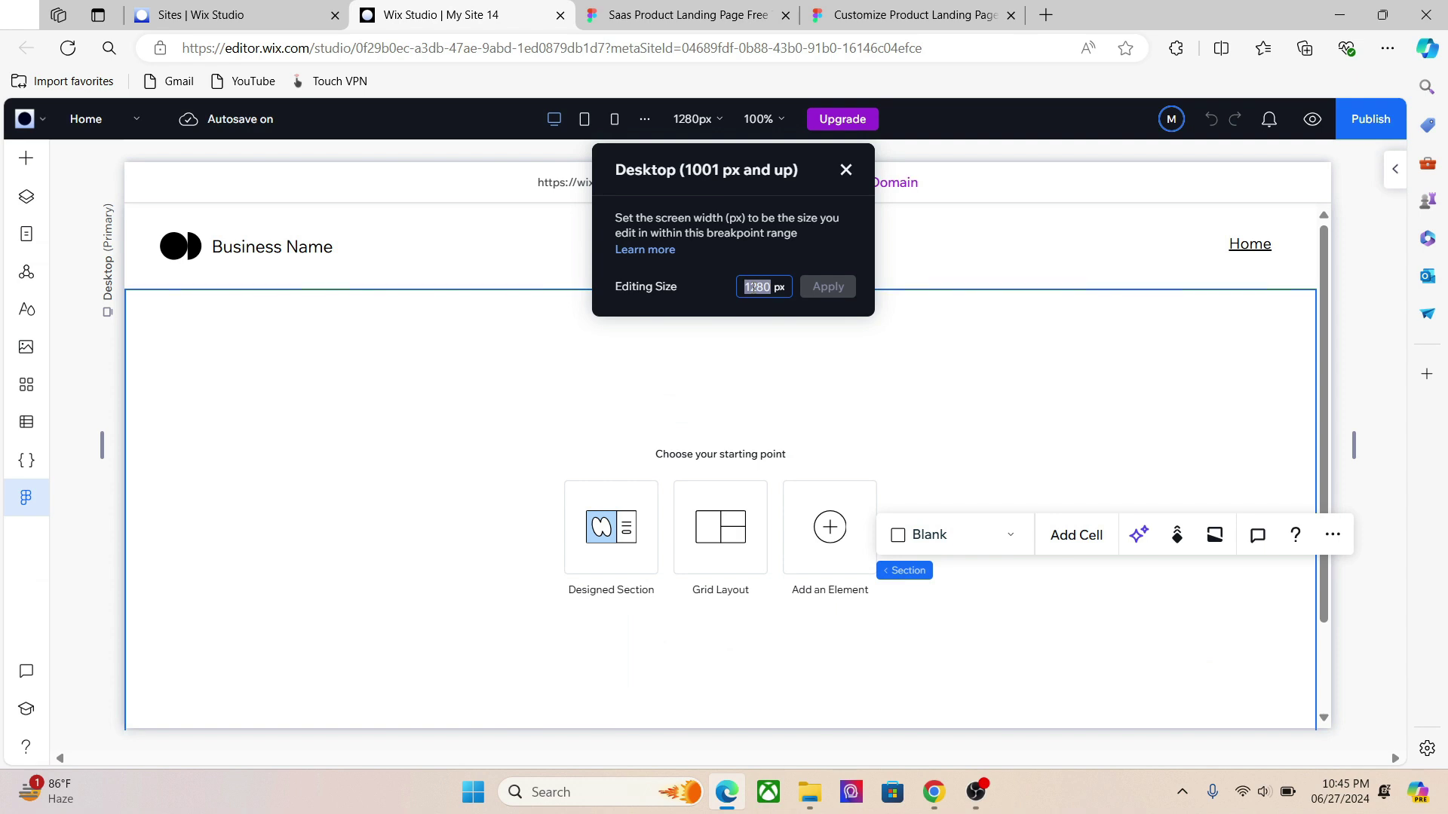
pyautogui.write('1920')
pyautogui.click(835, 291)
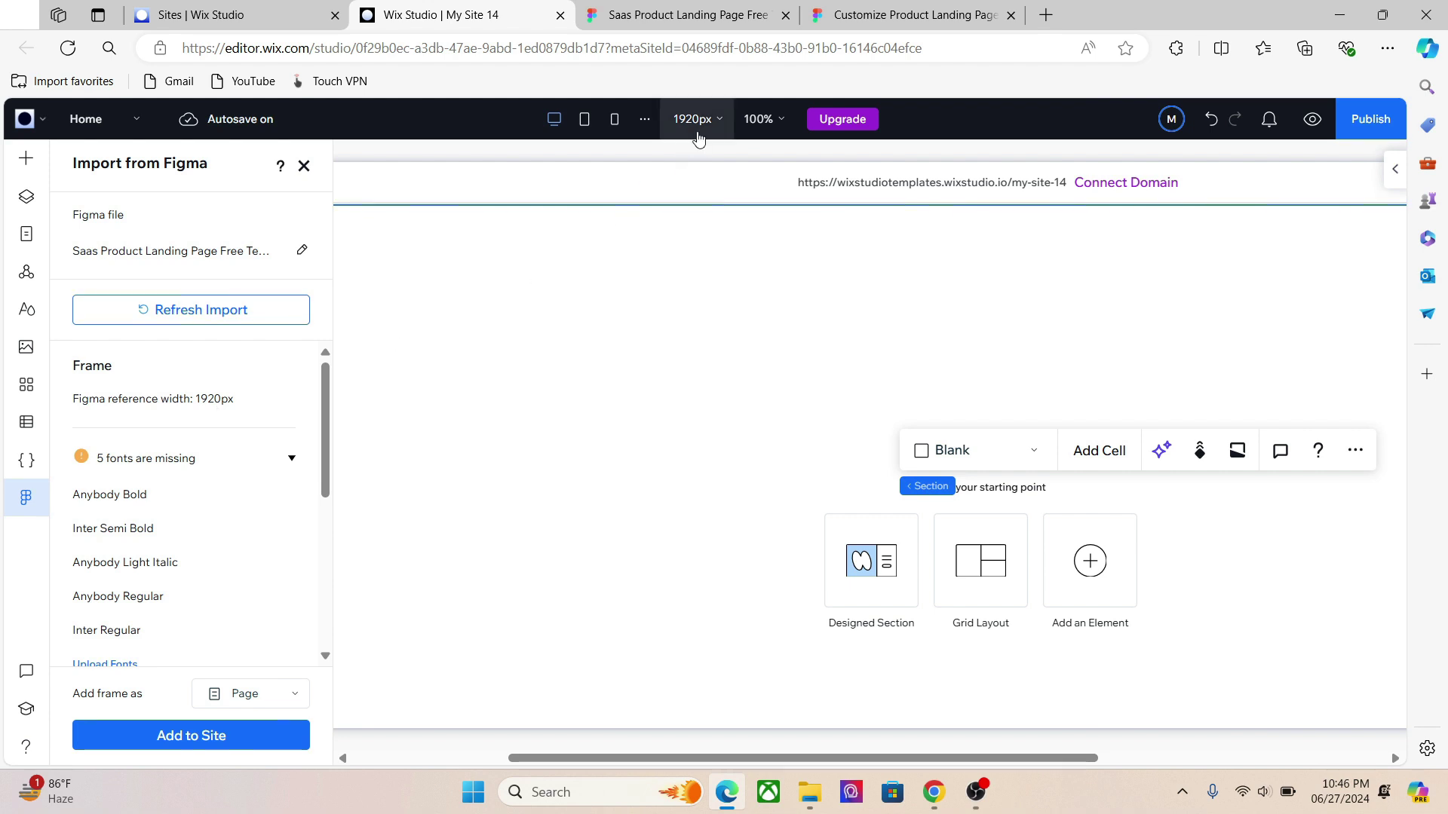
# Step: Check the section's width in its properties and set the desktop editing size to 1935 px
pyautogui.click(1399, 176)
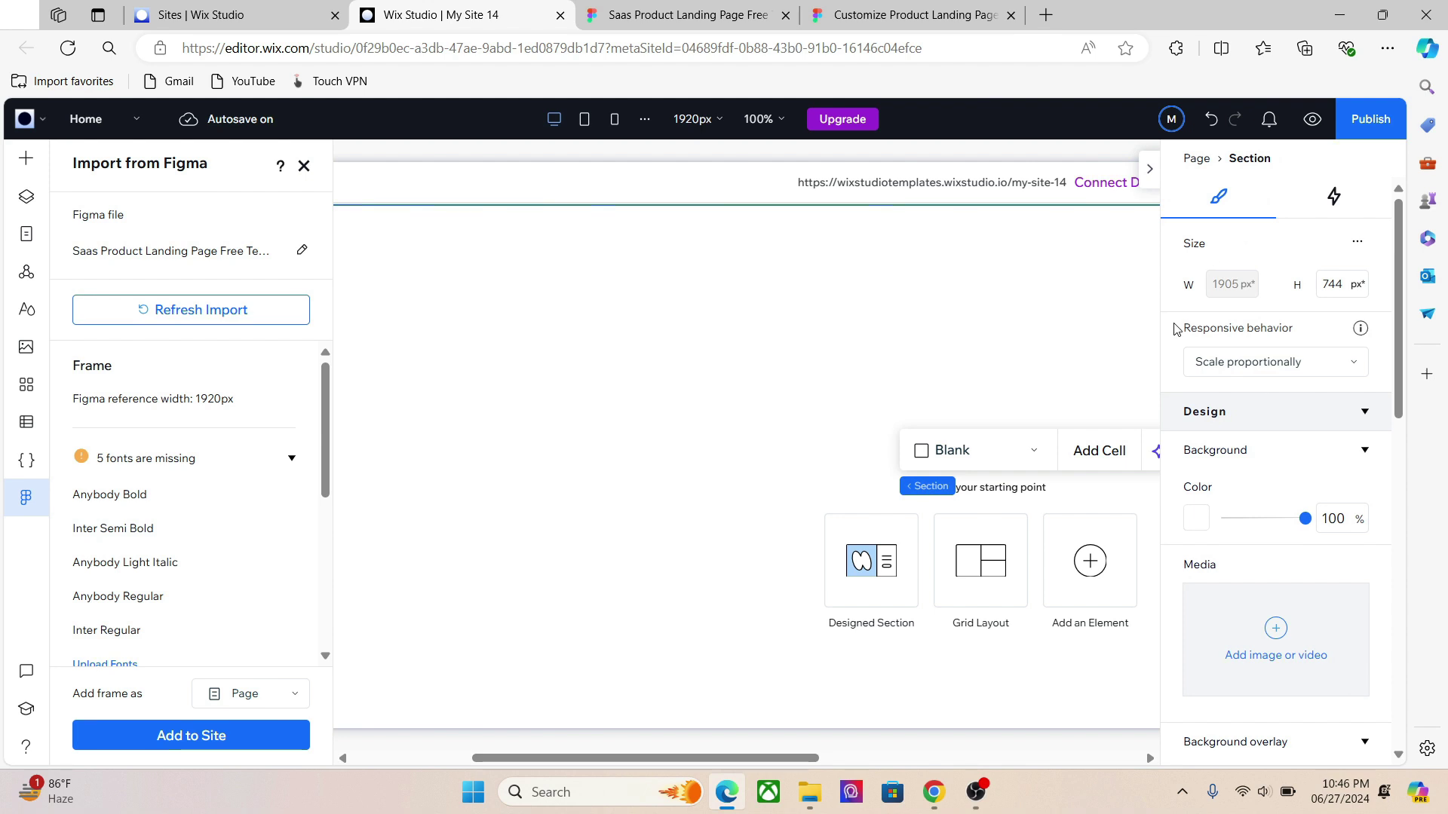
pyautogui.click(707, 121)
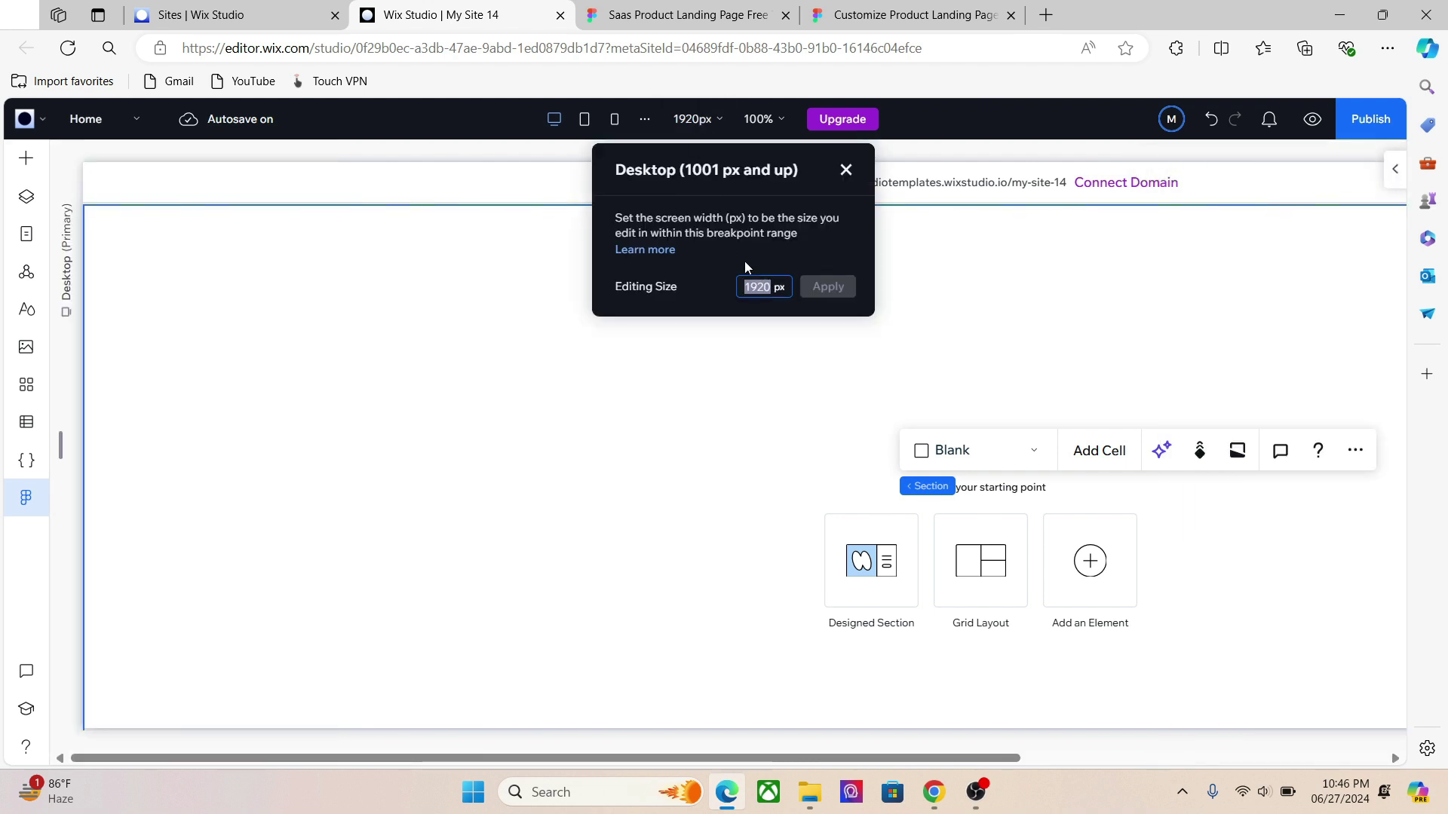
pyautogui.click(1391, 173)
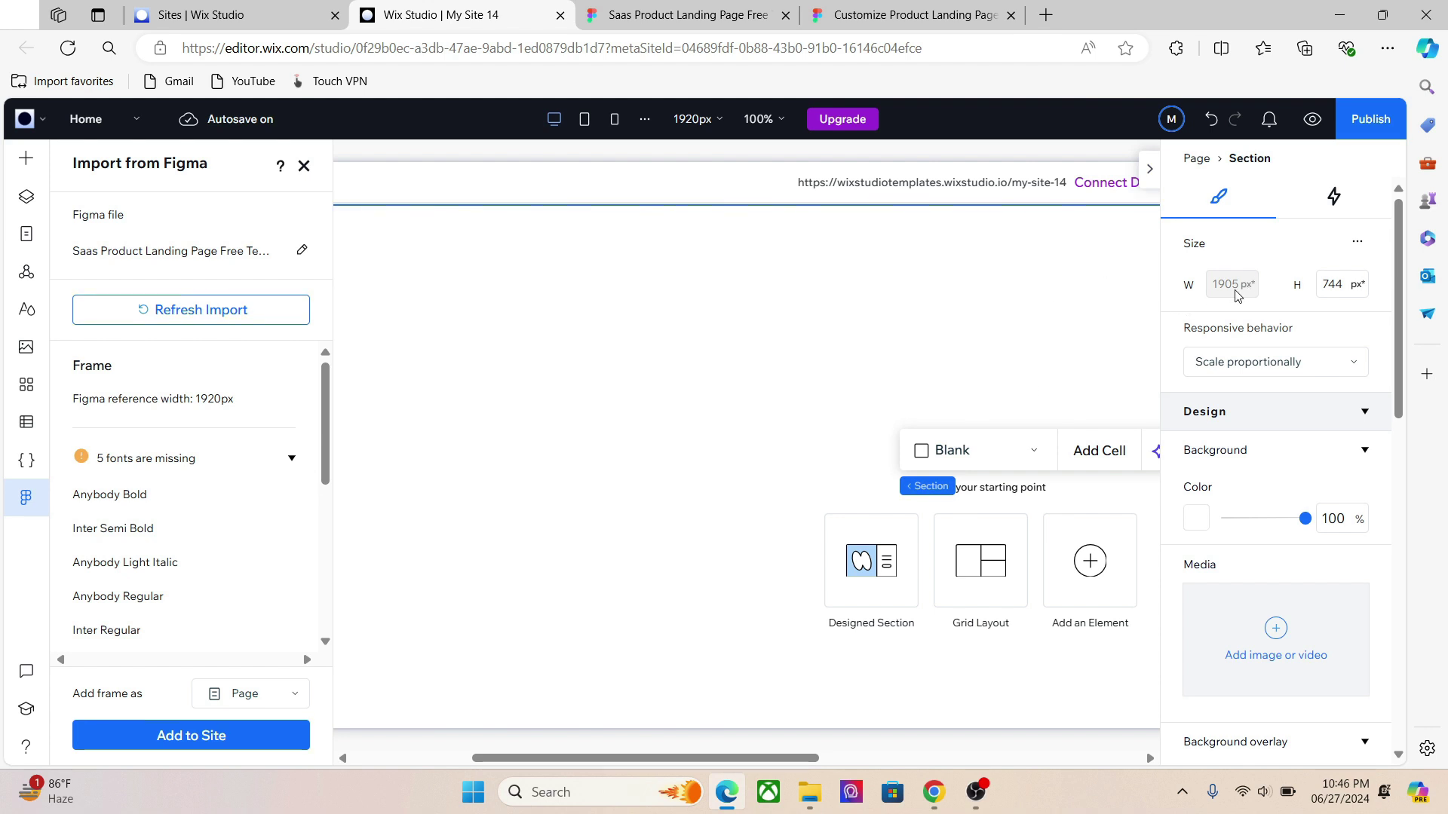
pyautogui.click(720, 118)
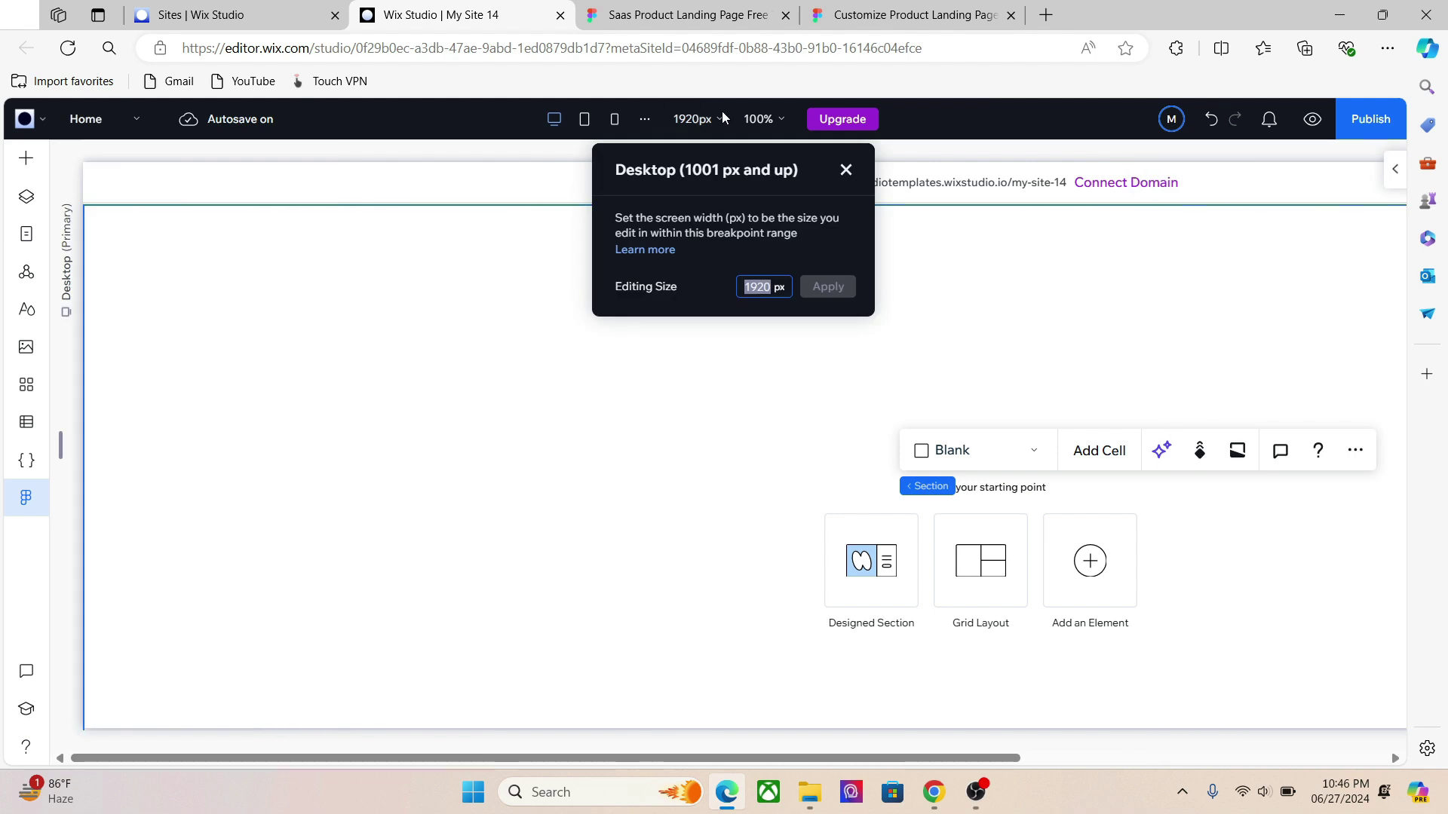
pyautogui.click(759, 286)
pyautogui.press('BackSpace')
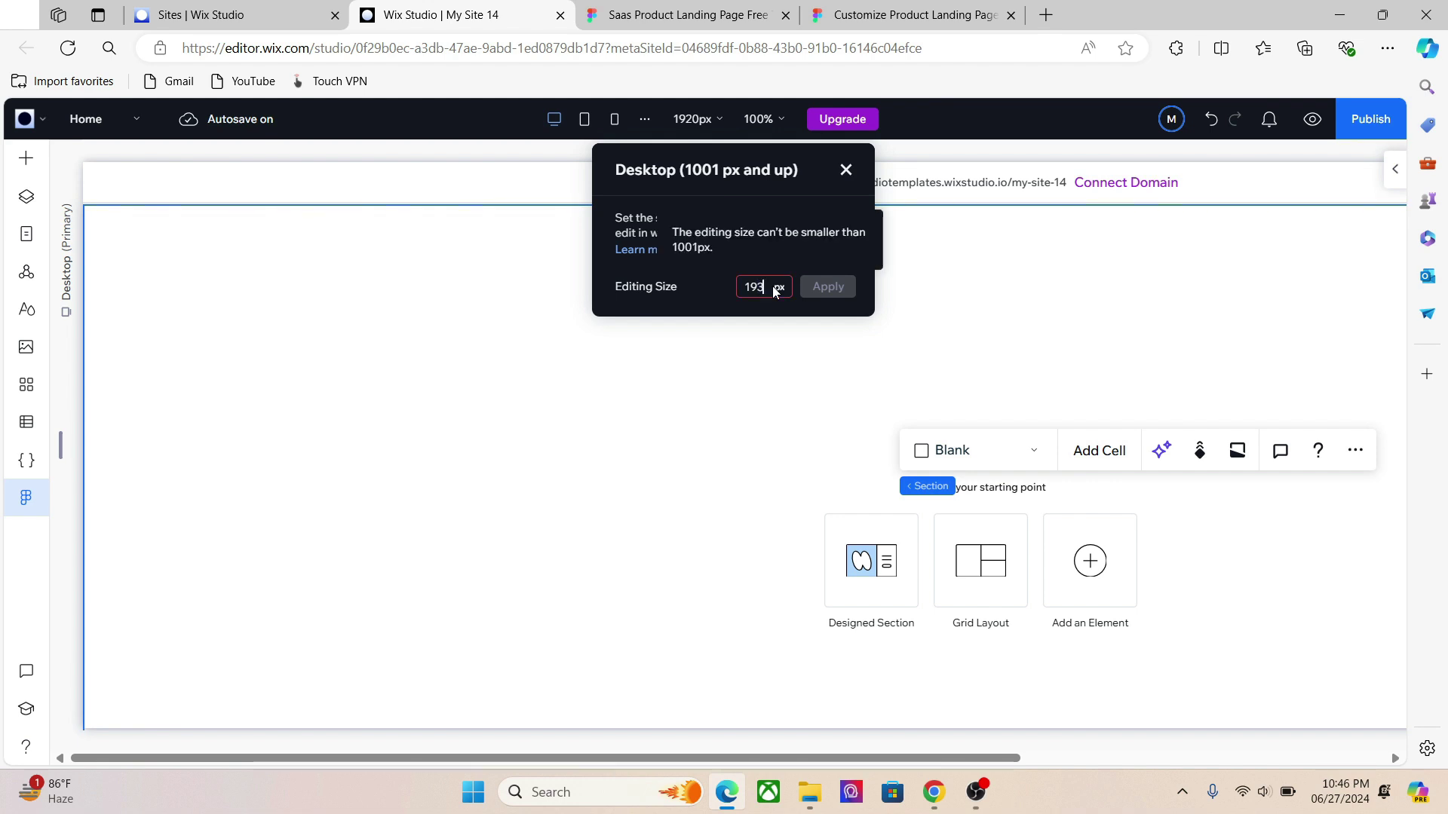
pyautogui.write('35')
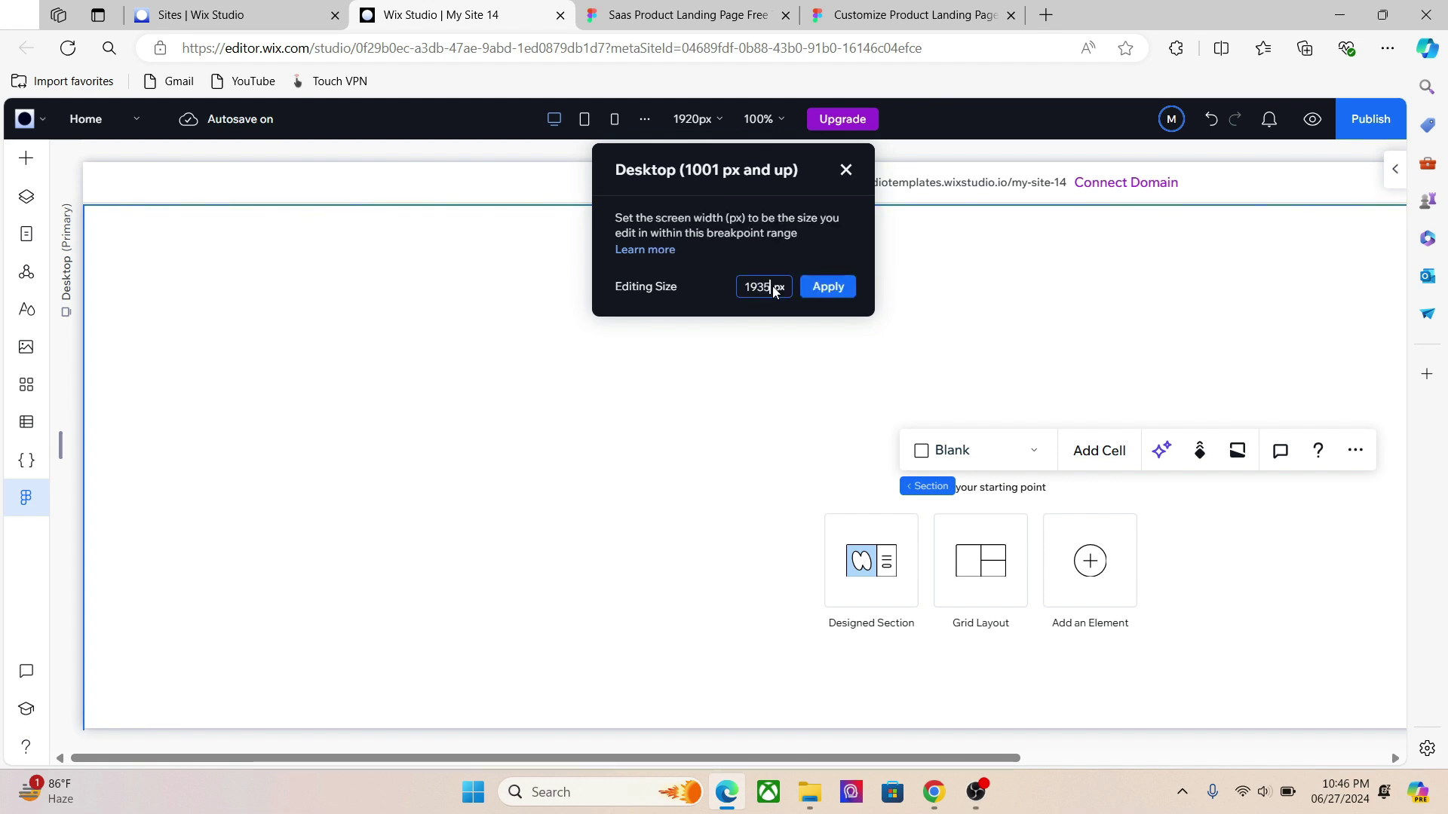
pyautogui.click(828, 287)
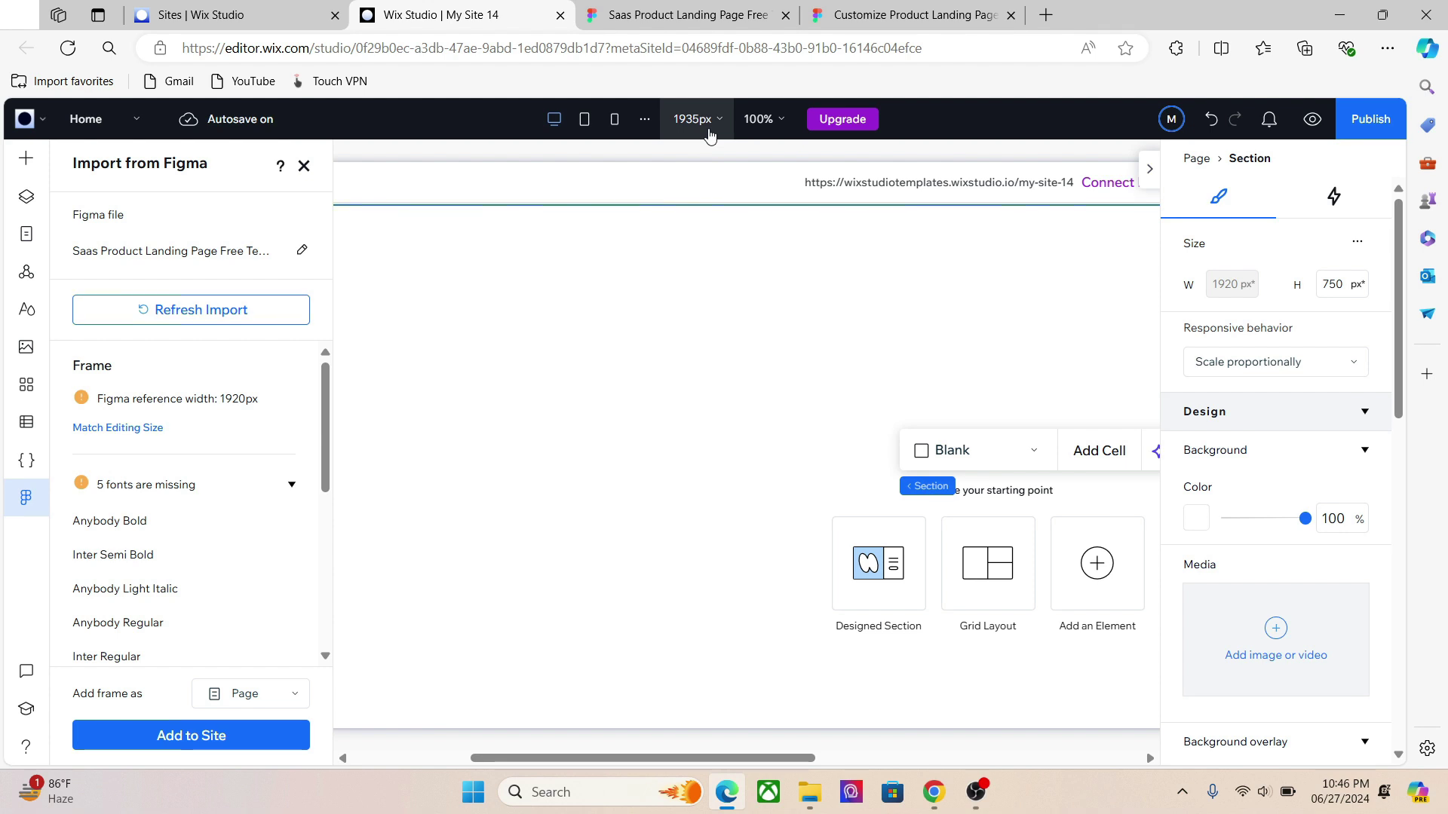
# Step: Add the imported Figma frame to the site as a page and collapse the element properties
pyautogui.click(226, 736)
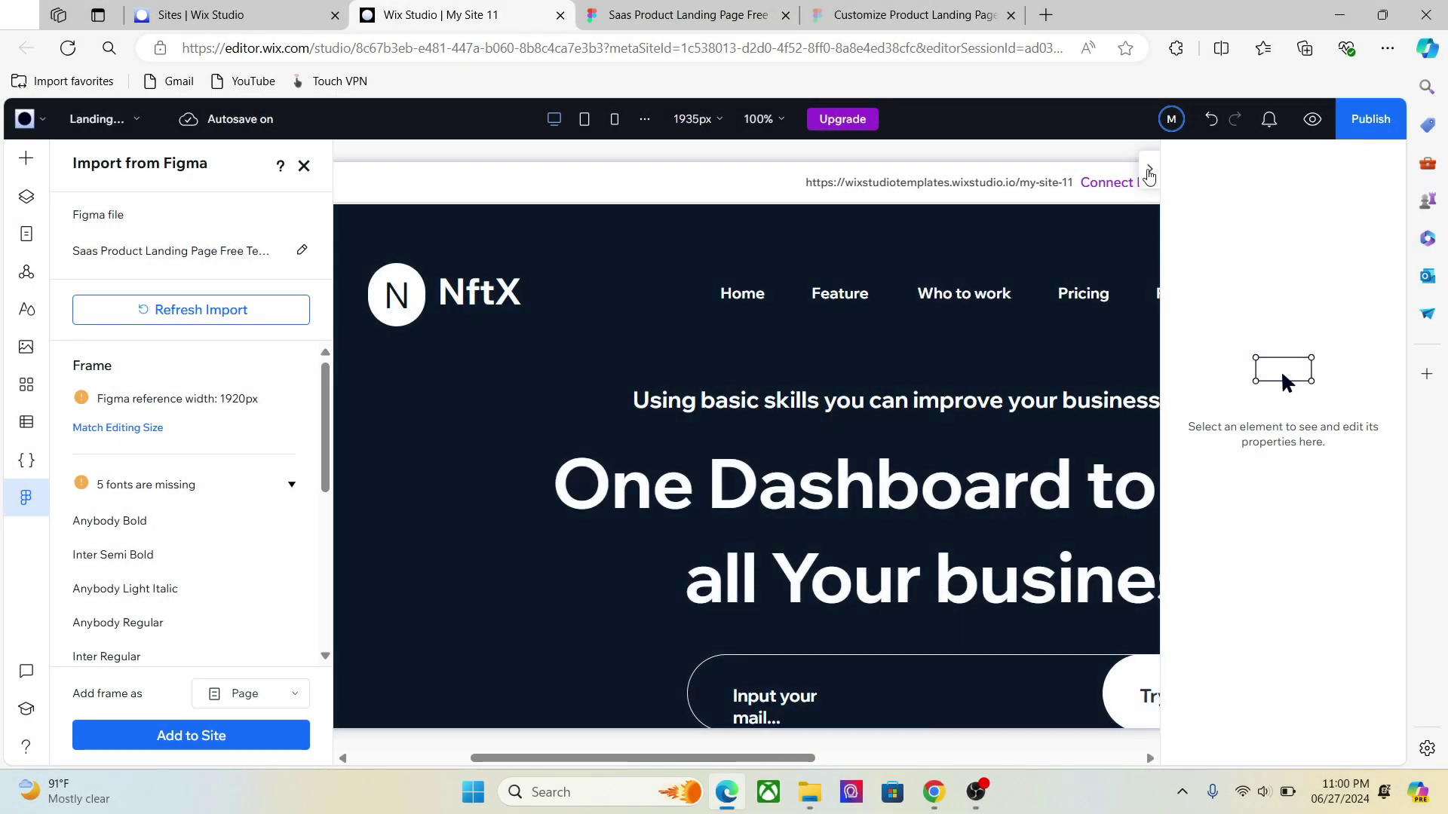
pyautogui.click(1149, 173)
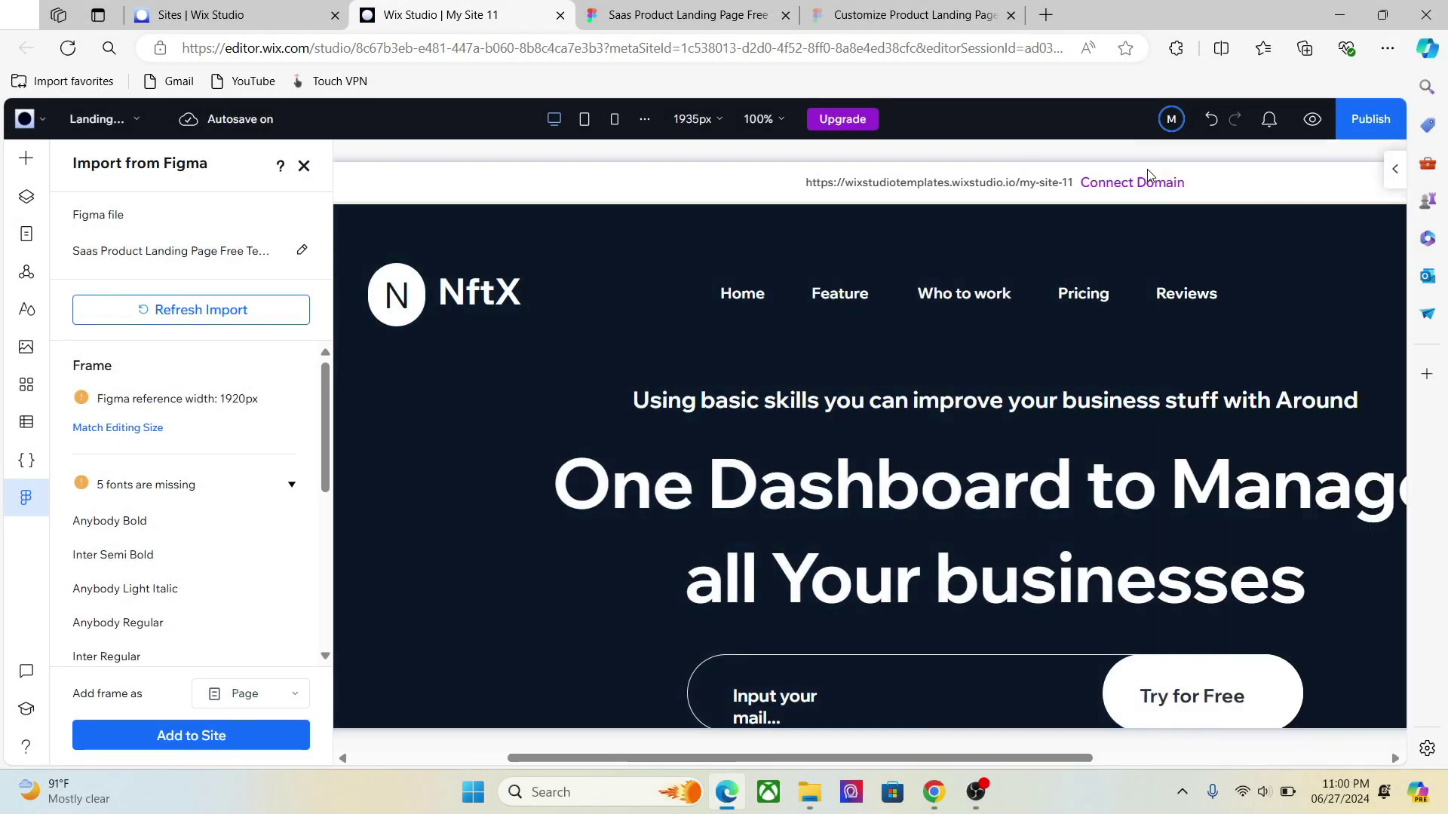
# Step: Publish the site and view the live landing page
pyautogui.click(1361, 138)
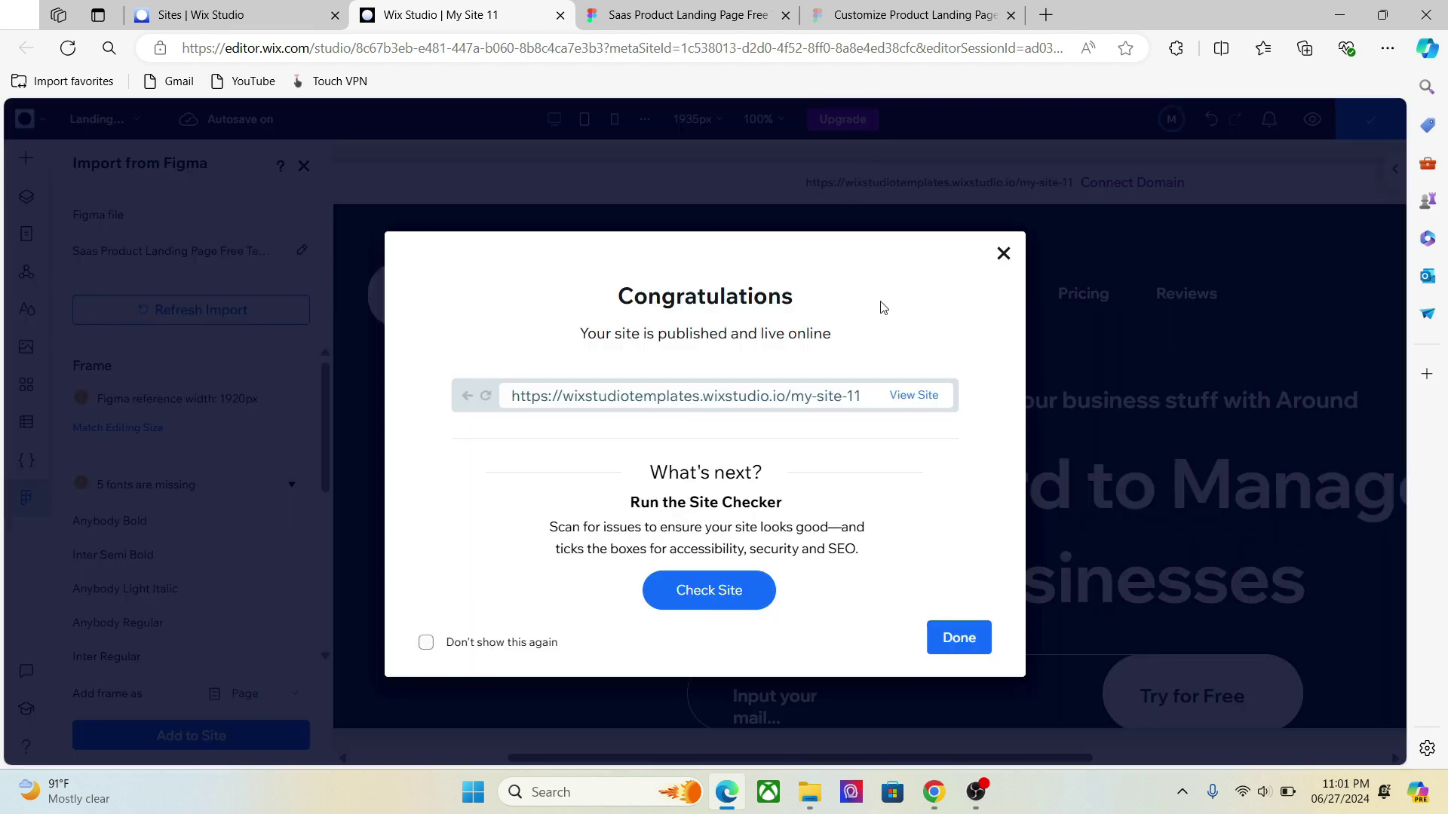
pyautogui.click(915, 396)
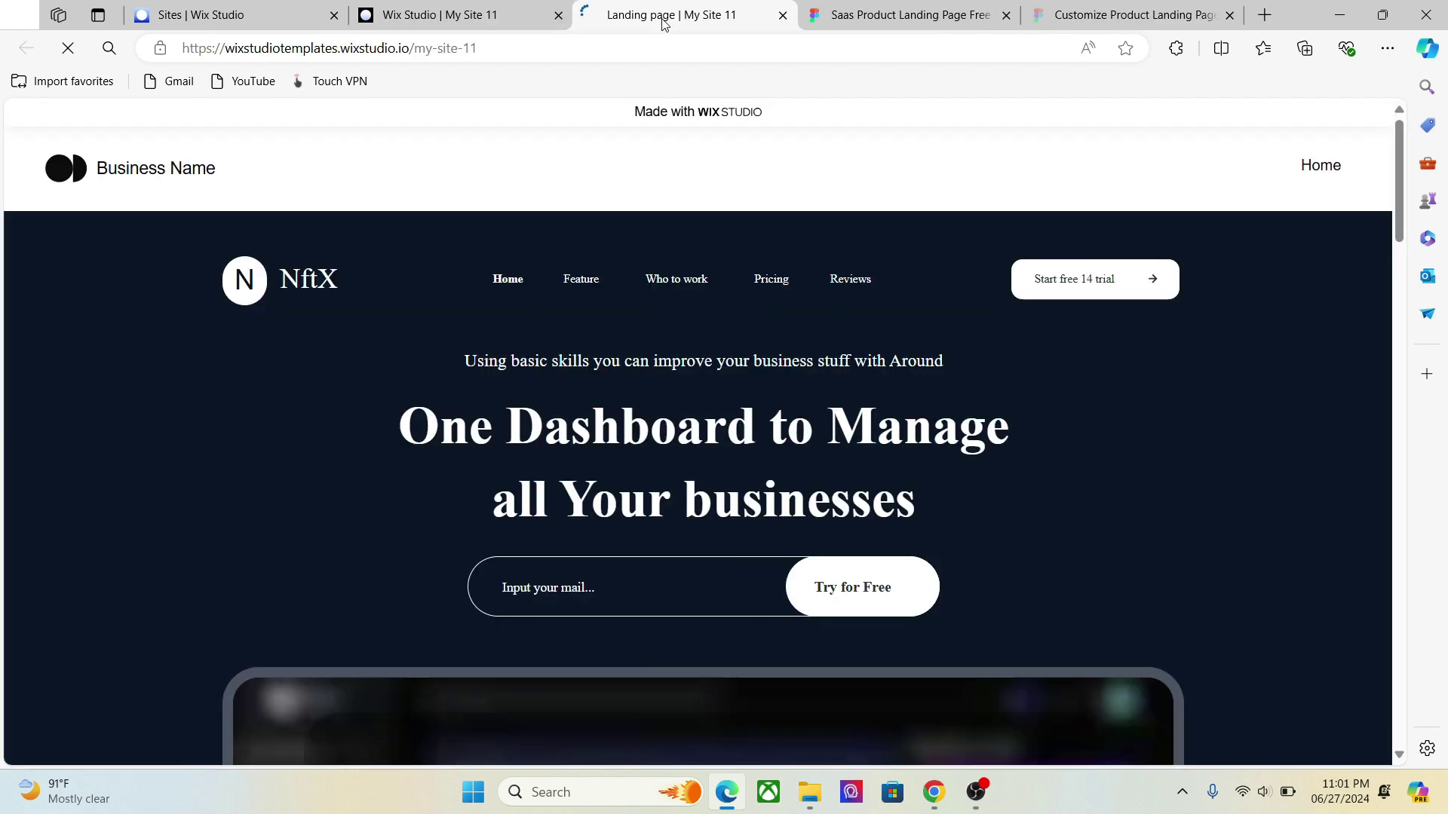
pyautogui.moveTo(1396, 169); pyautogui.dragTo(1425, 192)
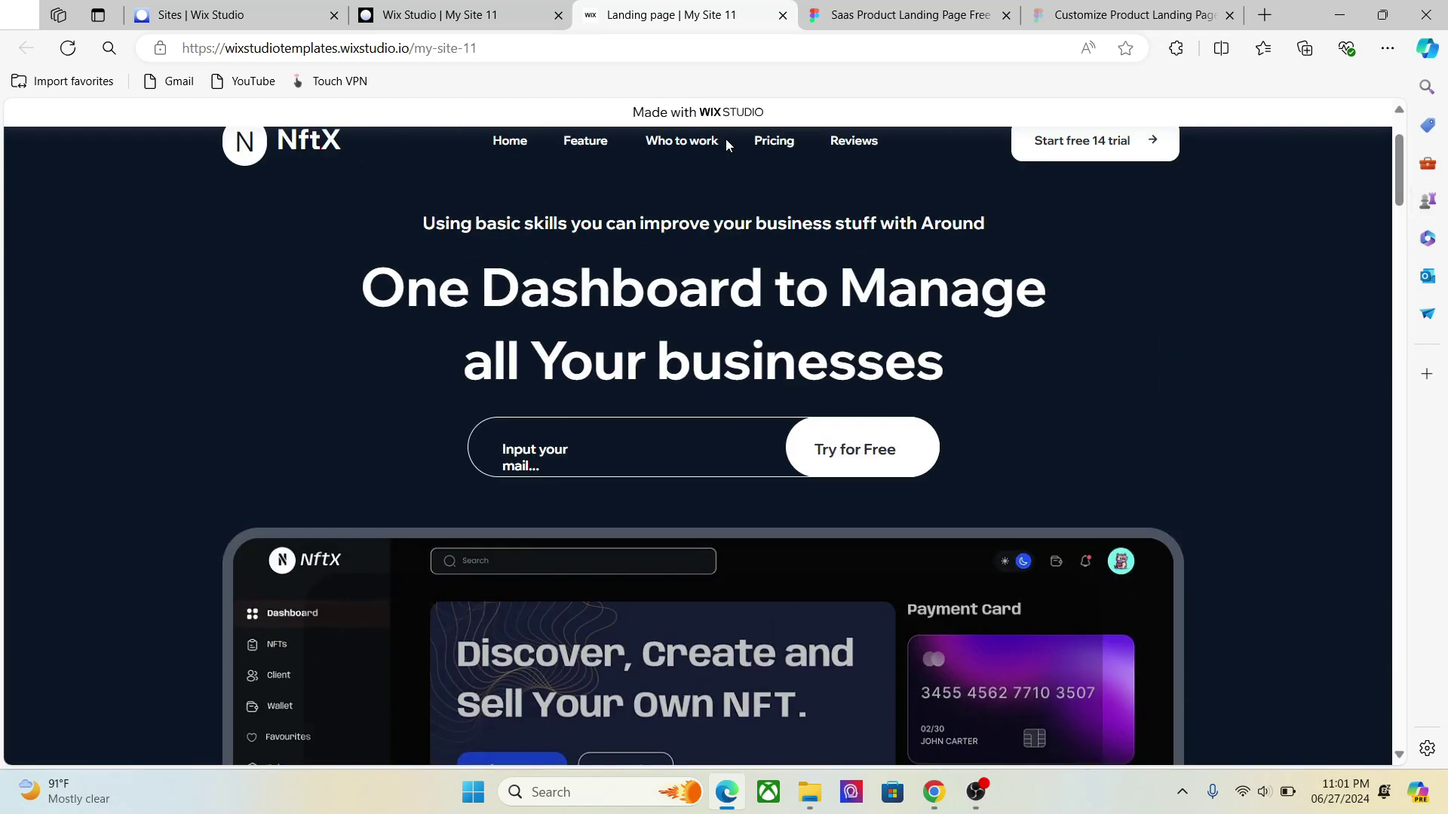
# Step: Return to the Wix Studio editor, dismiss the publishing confirmation and close the Import from Figma panel
pyautogui.click(450, 14)
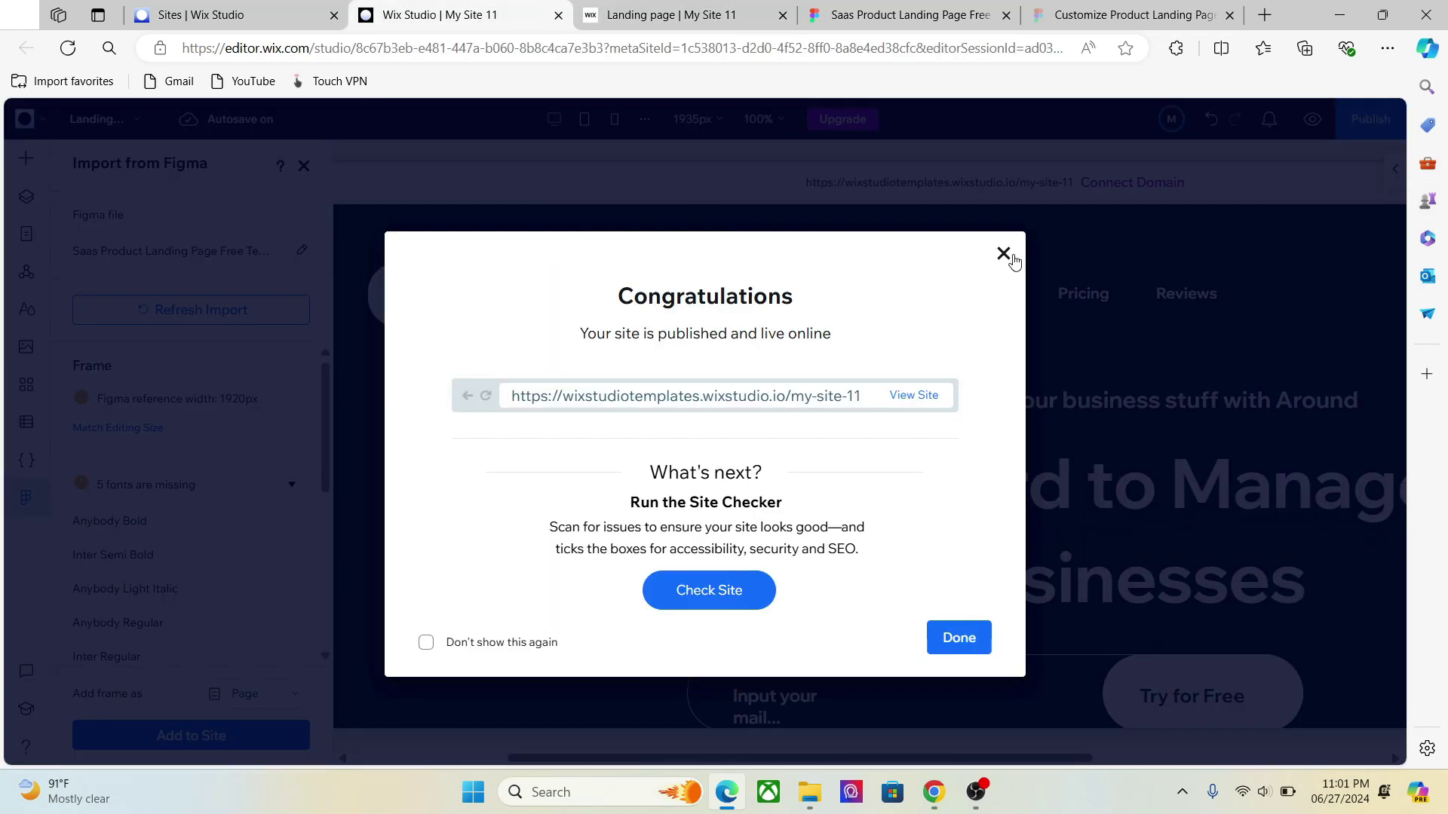
pyautogui.click(1003, 254)
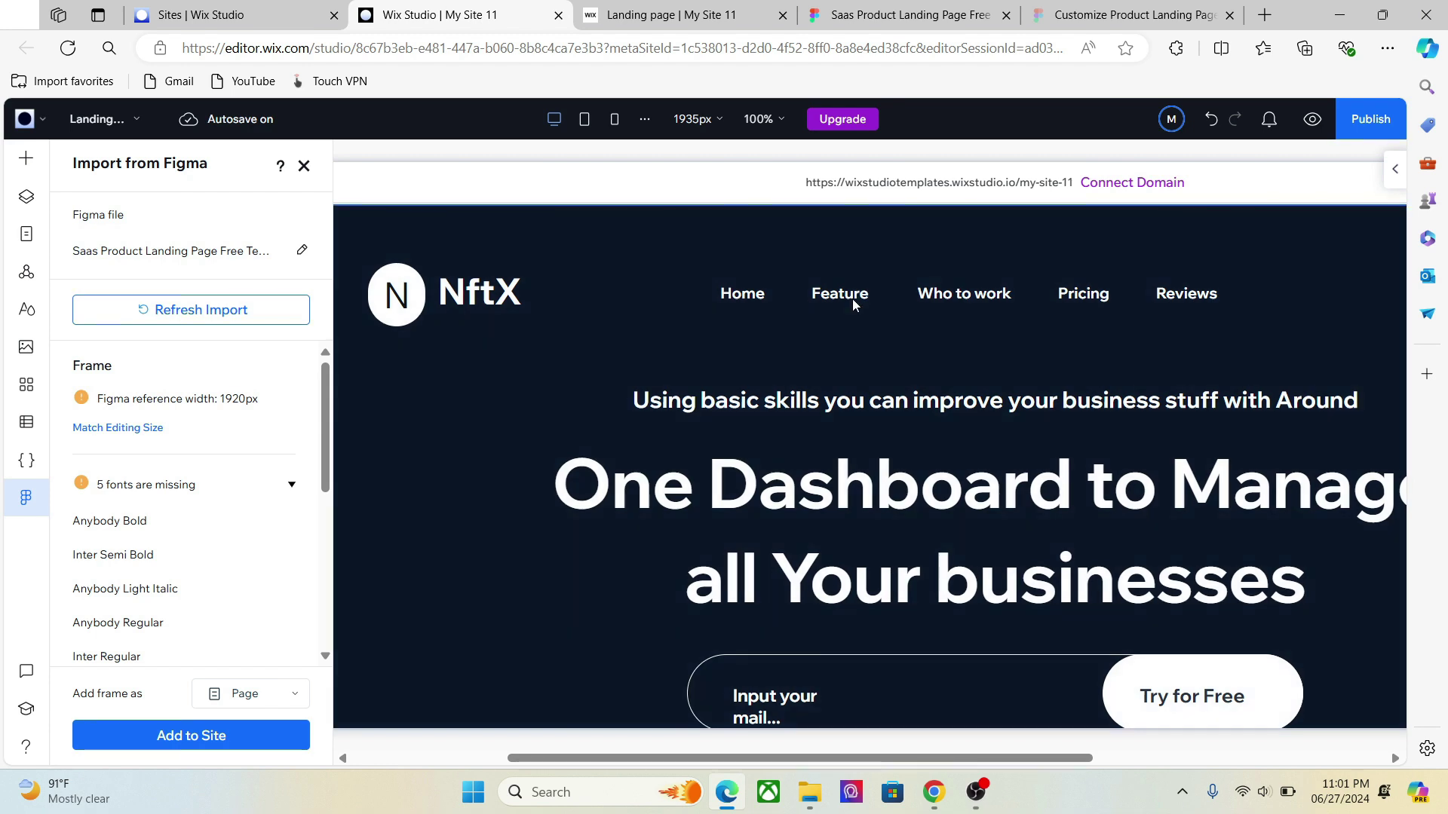
pyautogui.click(852, 298)
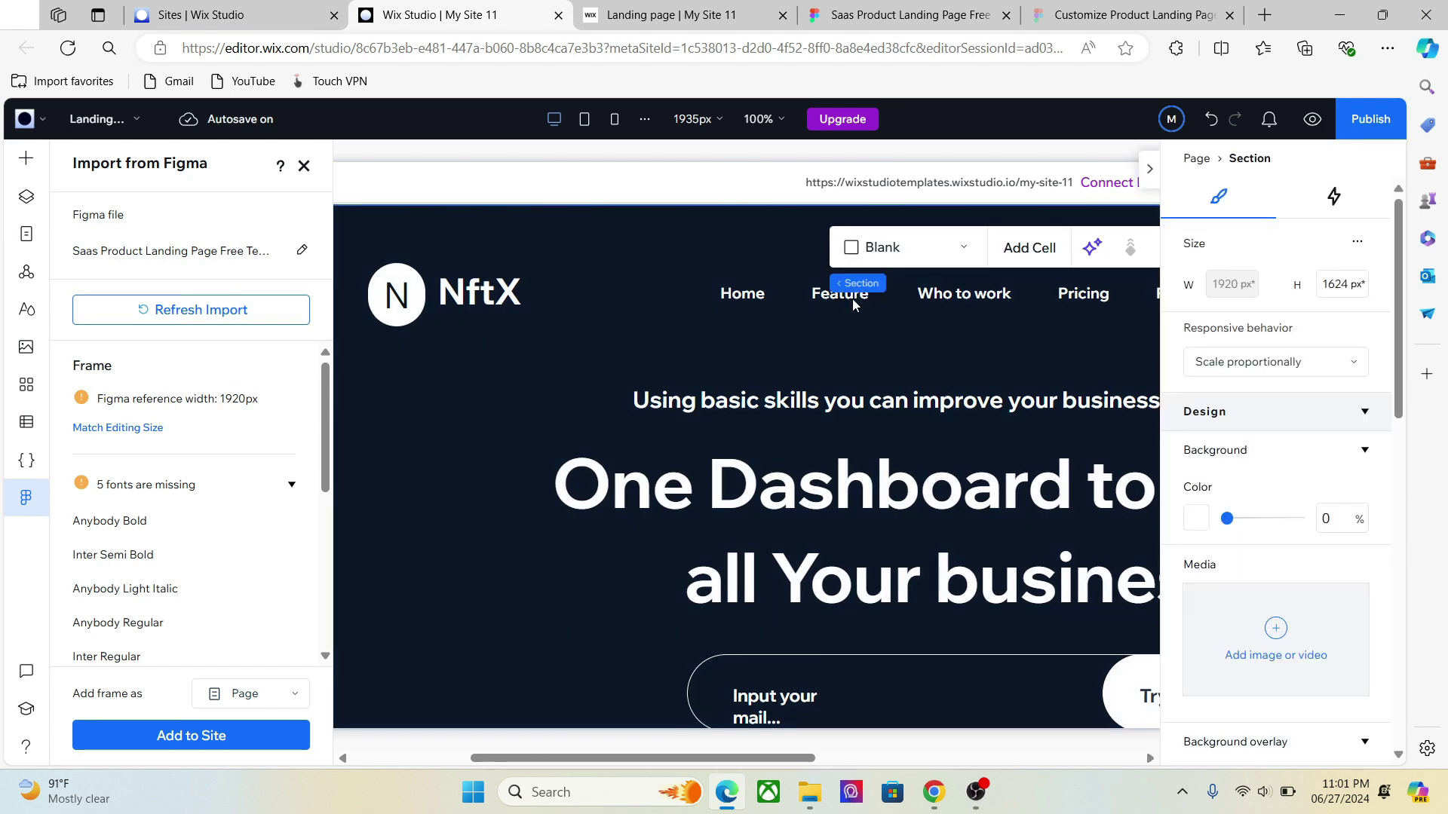
pyautogui.click(1152, 165)
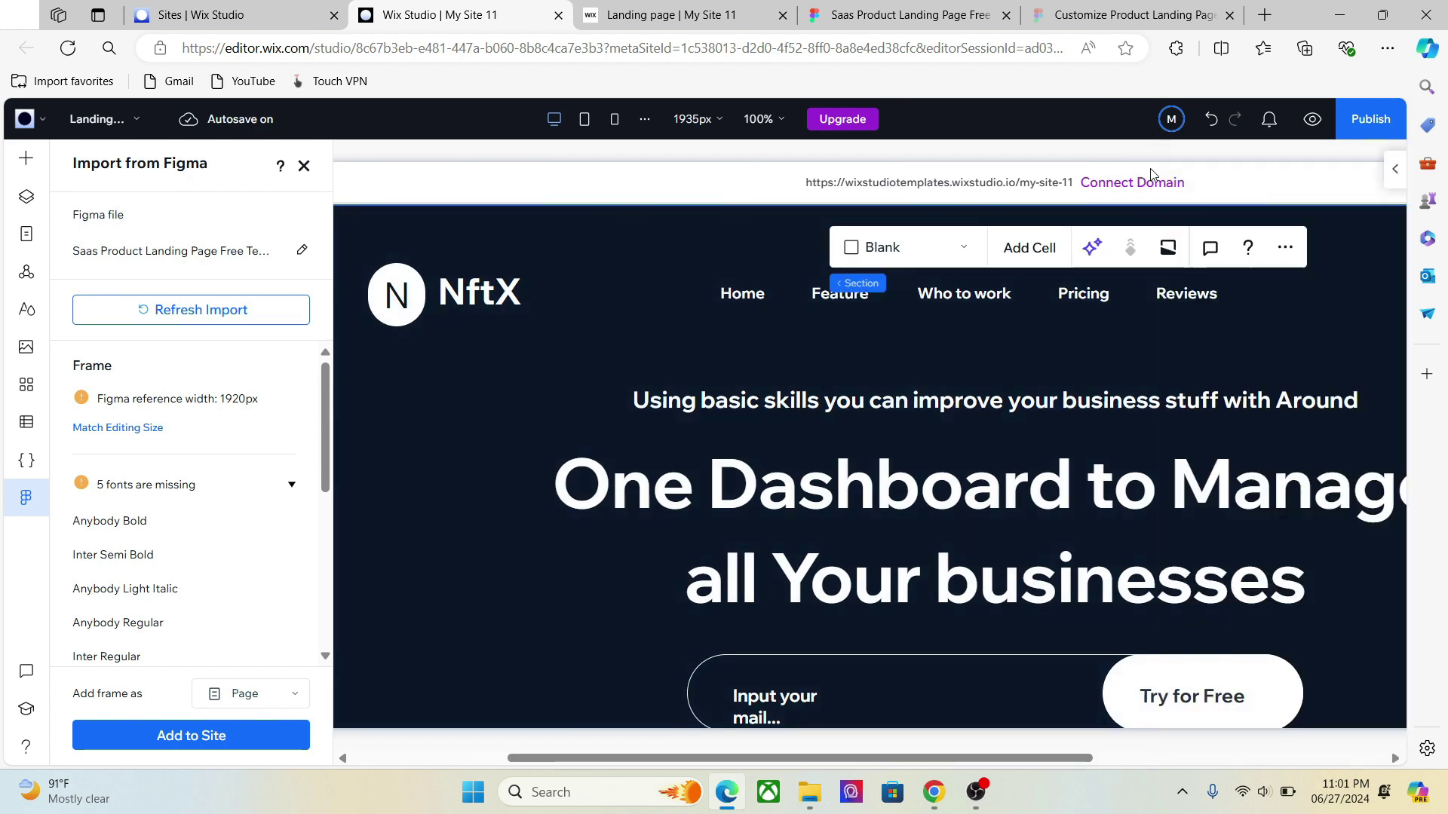
pyautogui.click(914, 294)
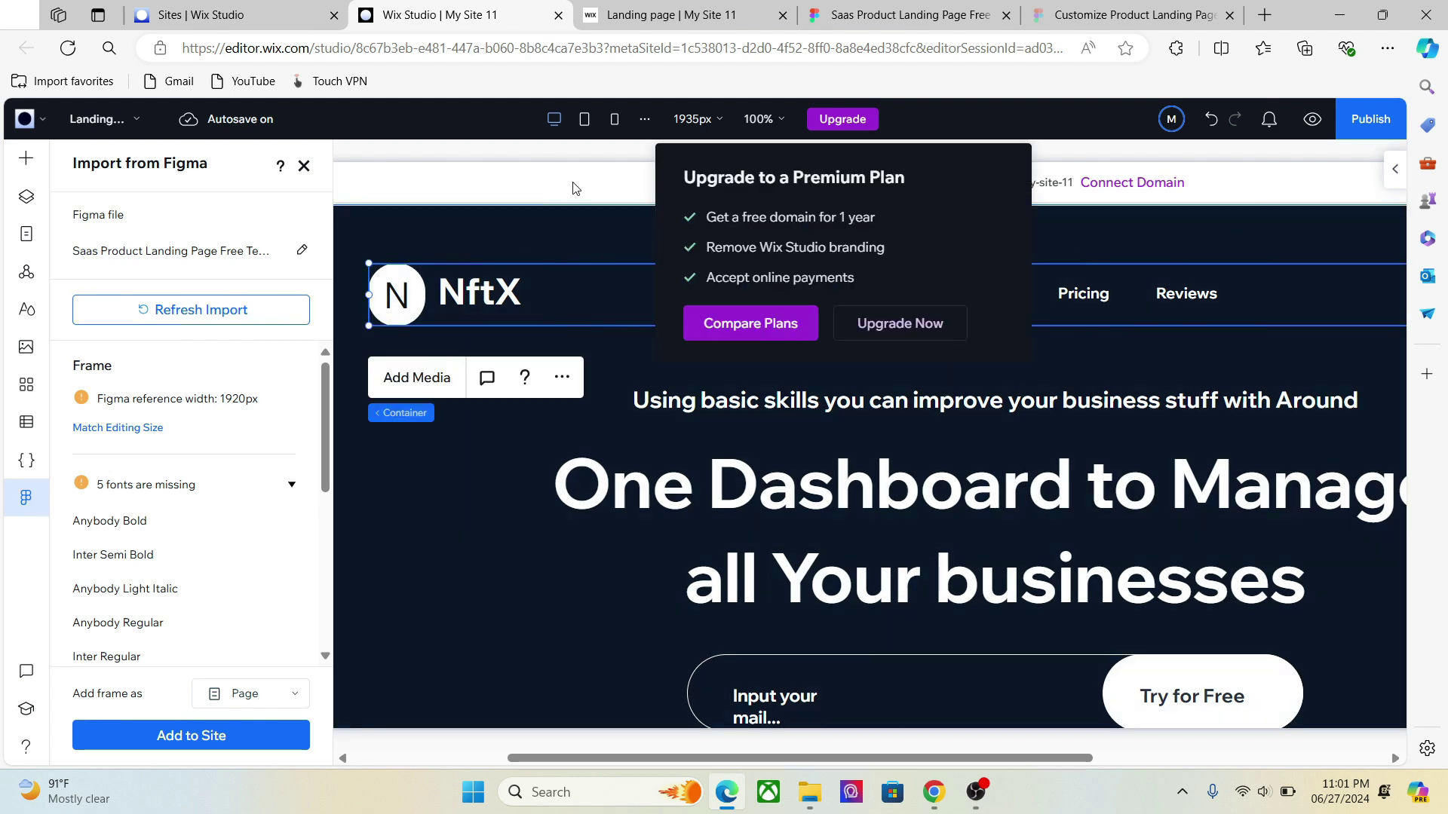
pyautogui.click(304, 164)
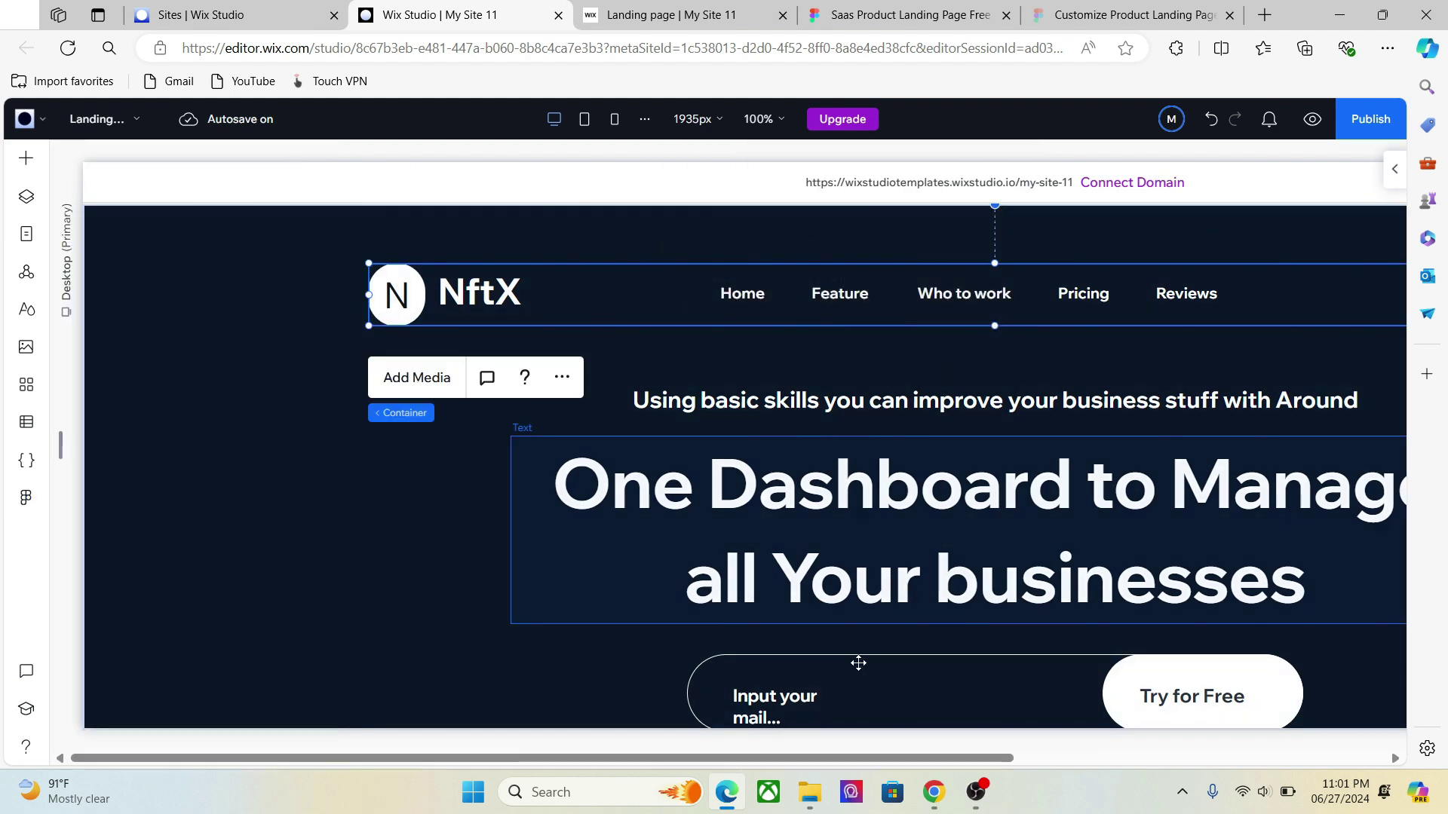
# Step: Inspect the hero's email input container and its Try for Free button on the imported page
pyautogui.click(763, 717)
pyautogui.click(764, 716)
pyautogui.click(972, 672)
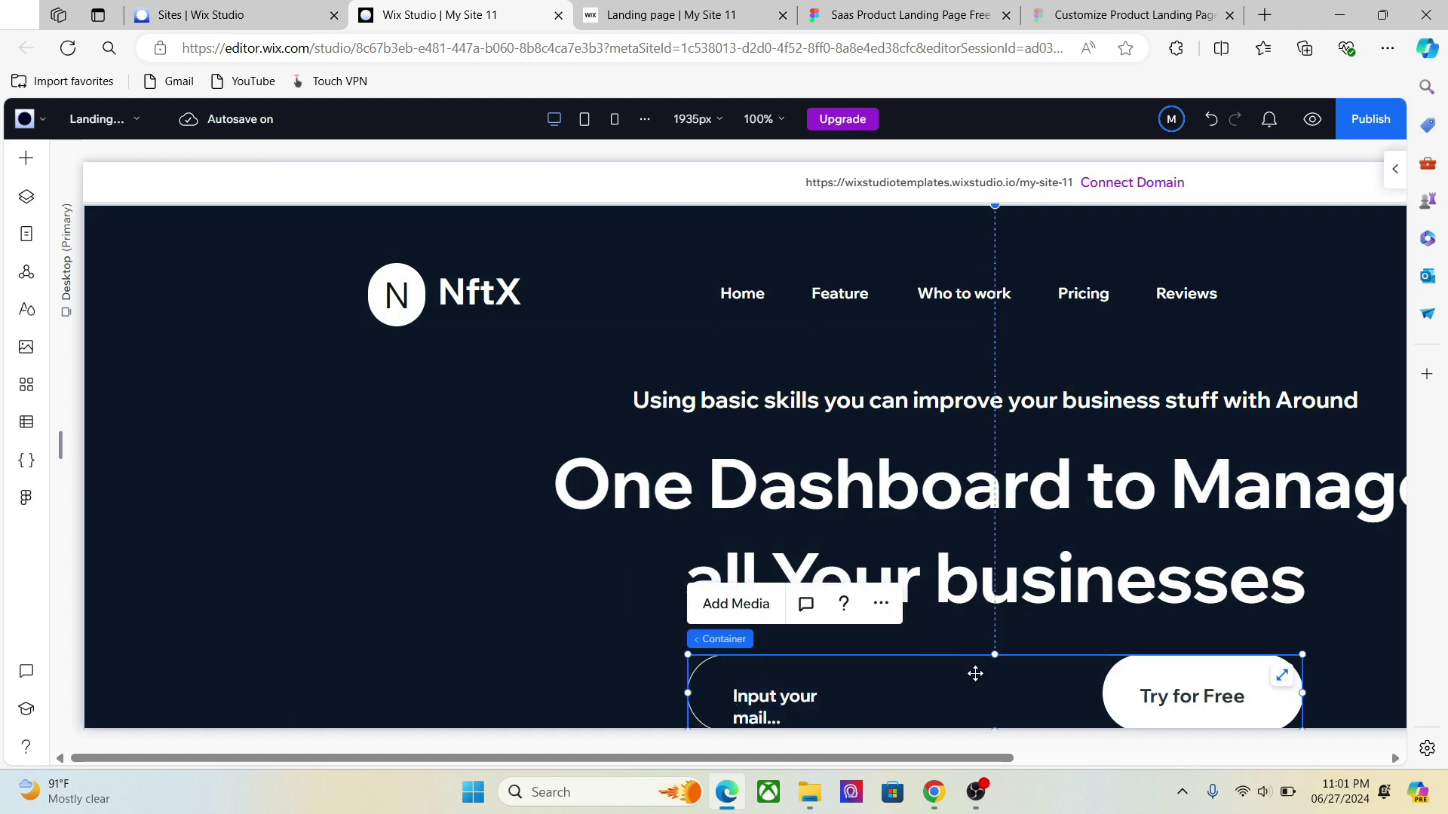
pyautogui.click(1130, 688)
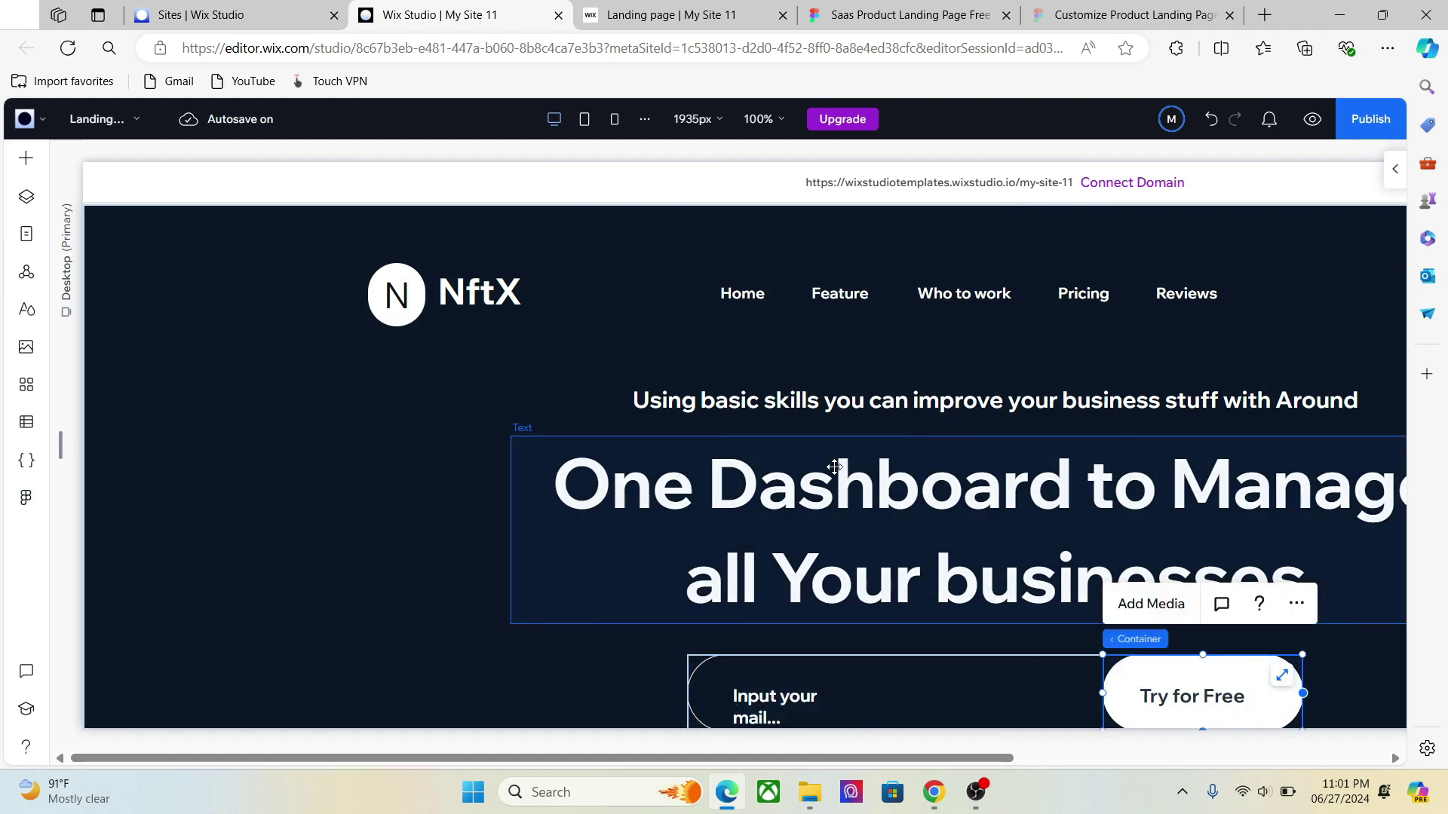
# Step: Set the desktop editing size to 1280 px
pyautogui.click(713, 136)
pyautogui.write('1280')
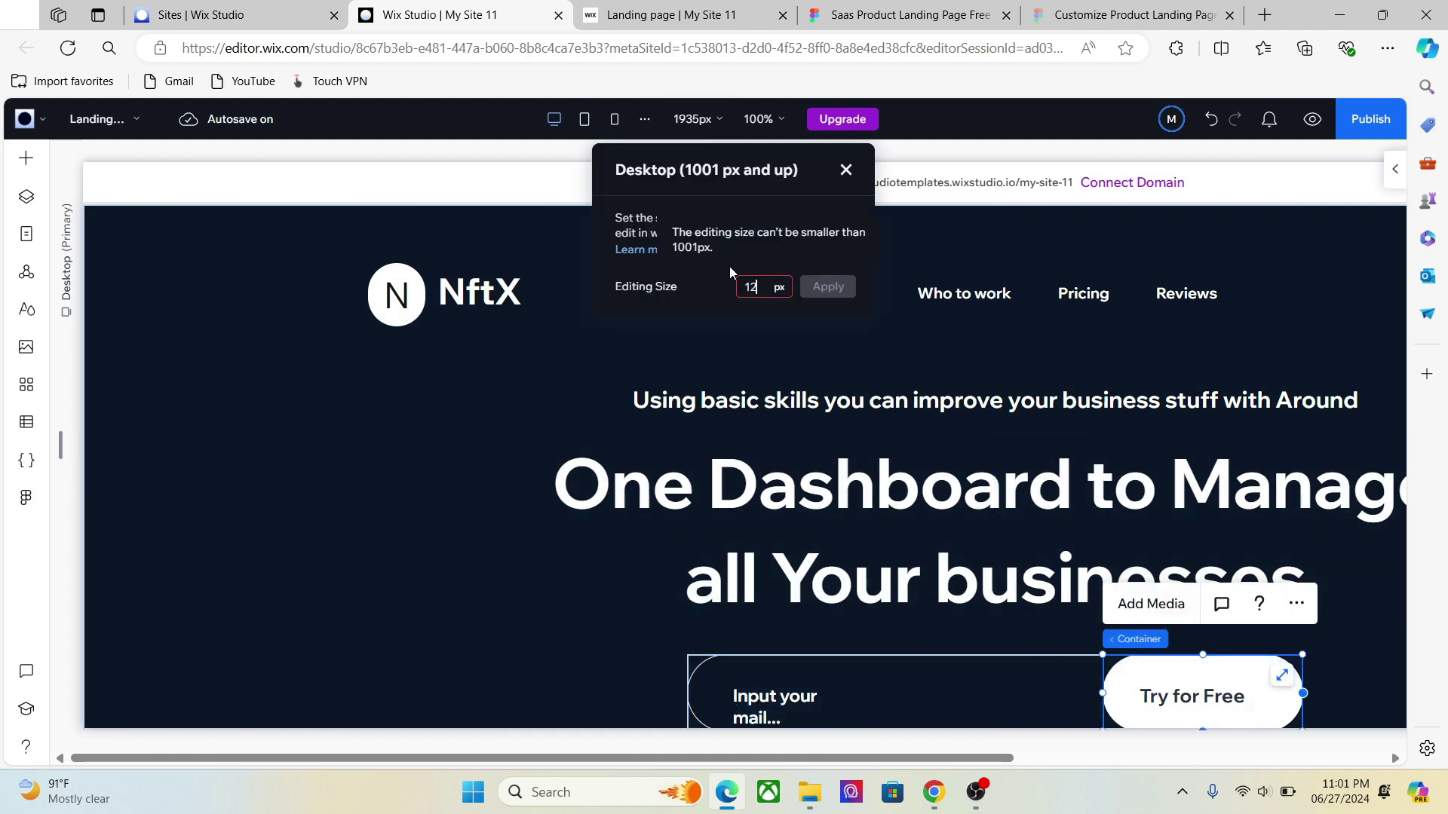
pyautogui.click(826, 291)
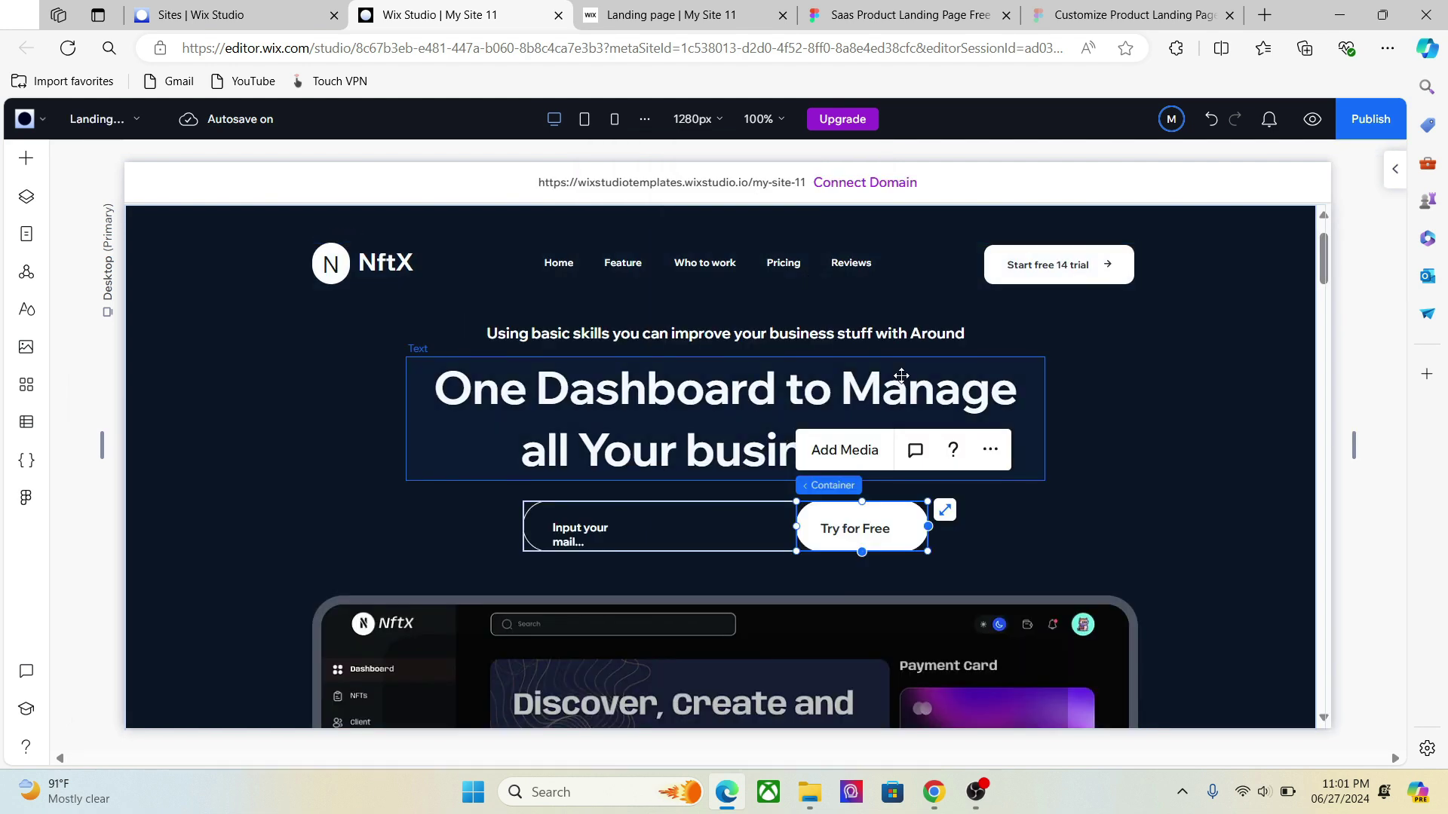
# Step: Delete the default Business Name header above the imported landing page
pyautogui.moveTo(1324, 265); pyautogui.dragTo(1331, 214)
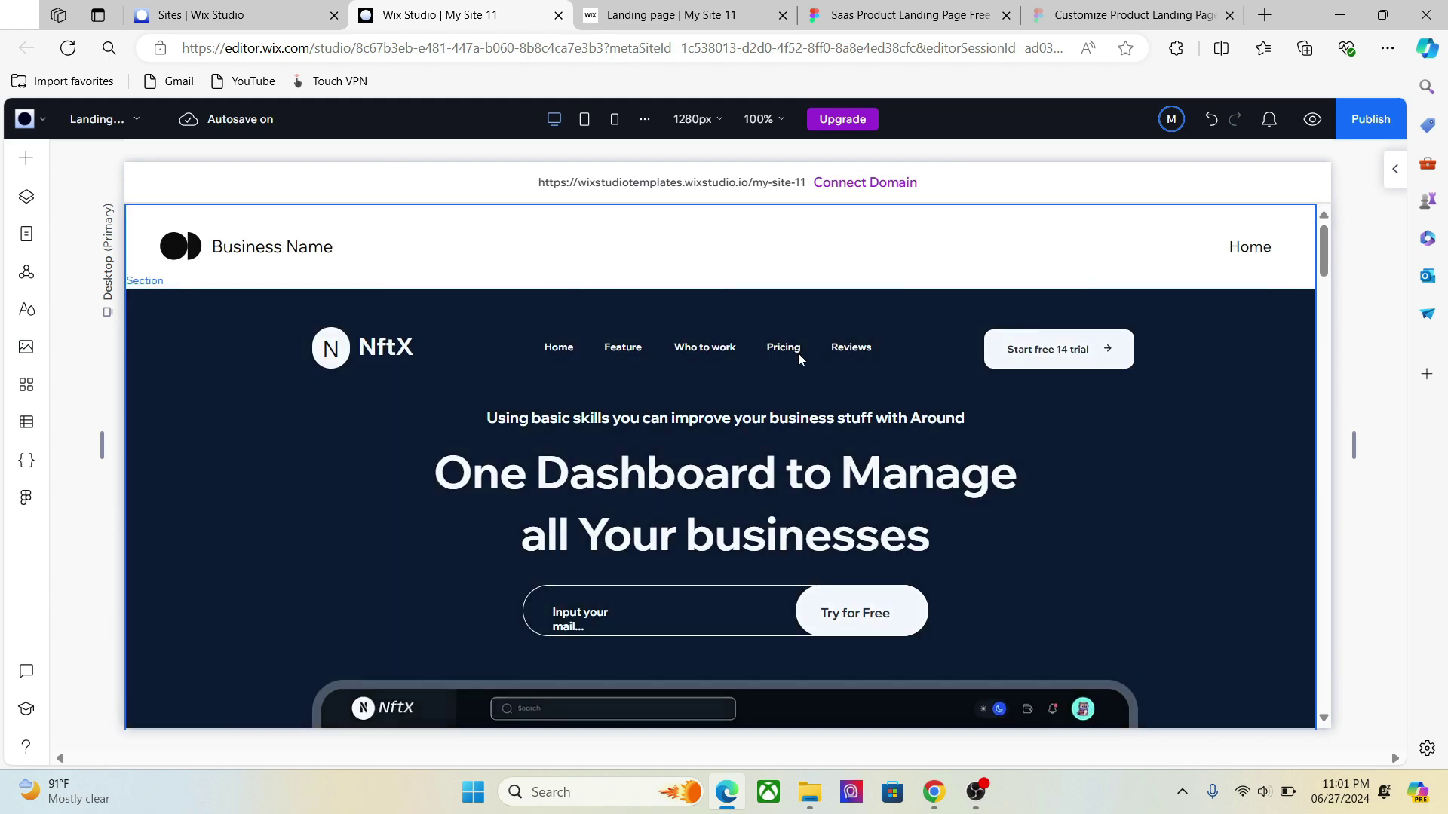
pyautogui.click(793, 246)
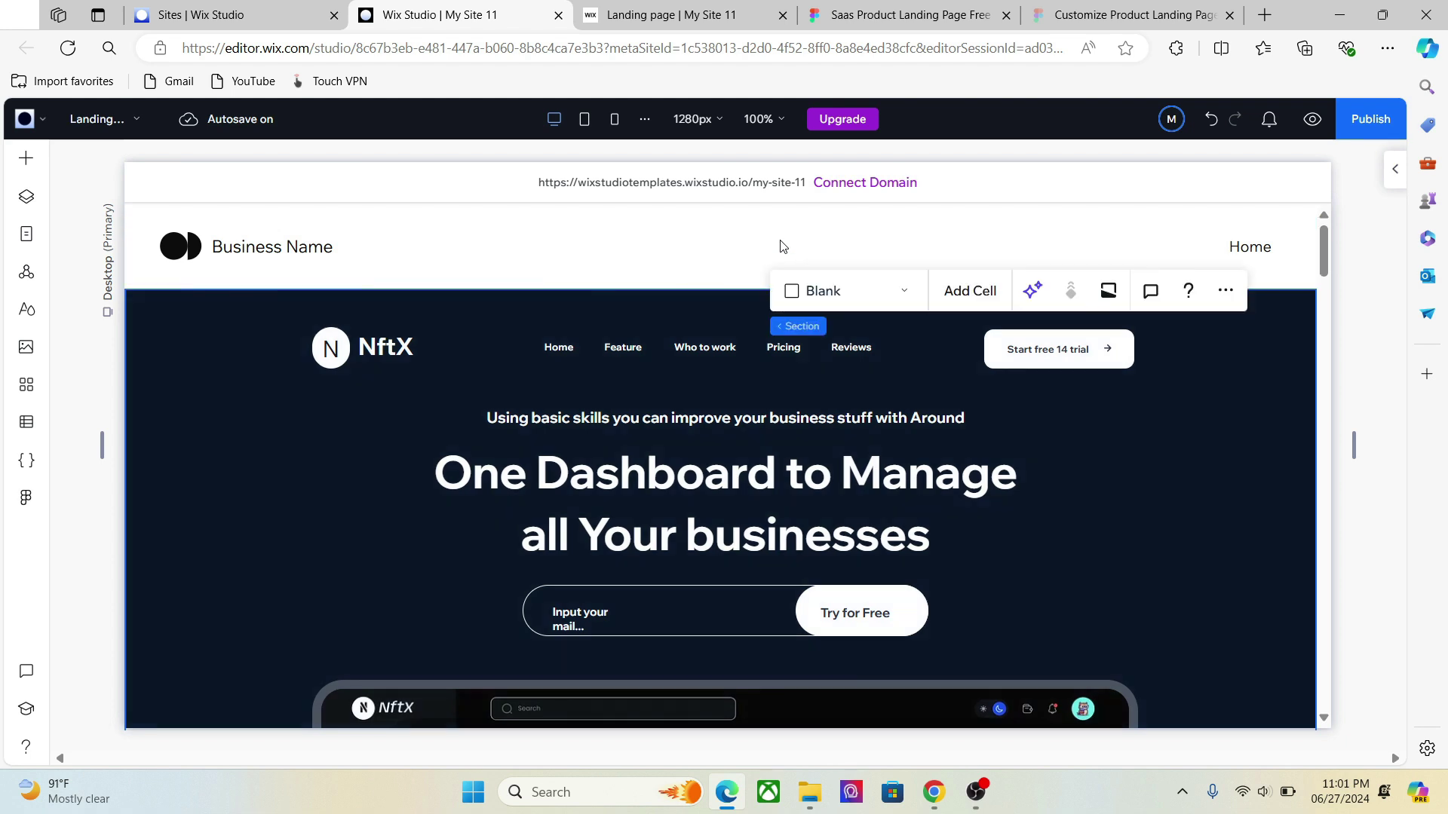
pyautogui.click(714, 251)
pyautogui.press('Delete')
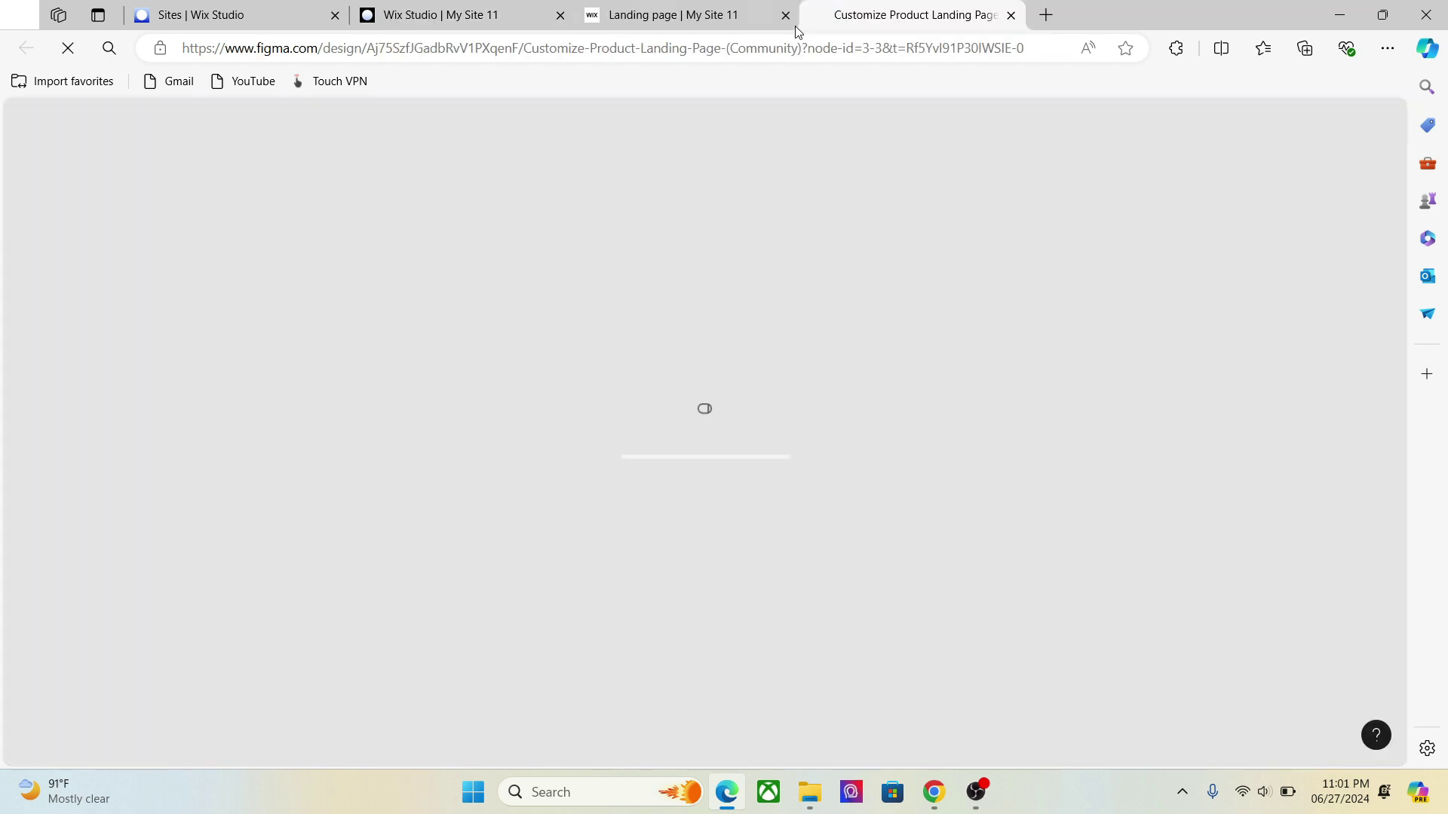
# Step: Close the published landing page and go to the Customize Product Landing Page file in Figma
pyautogui.click(785, 15)
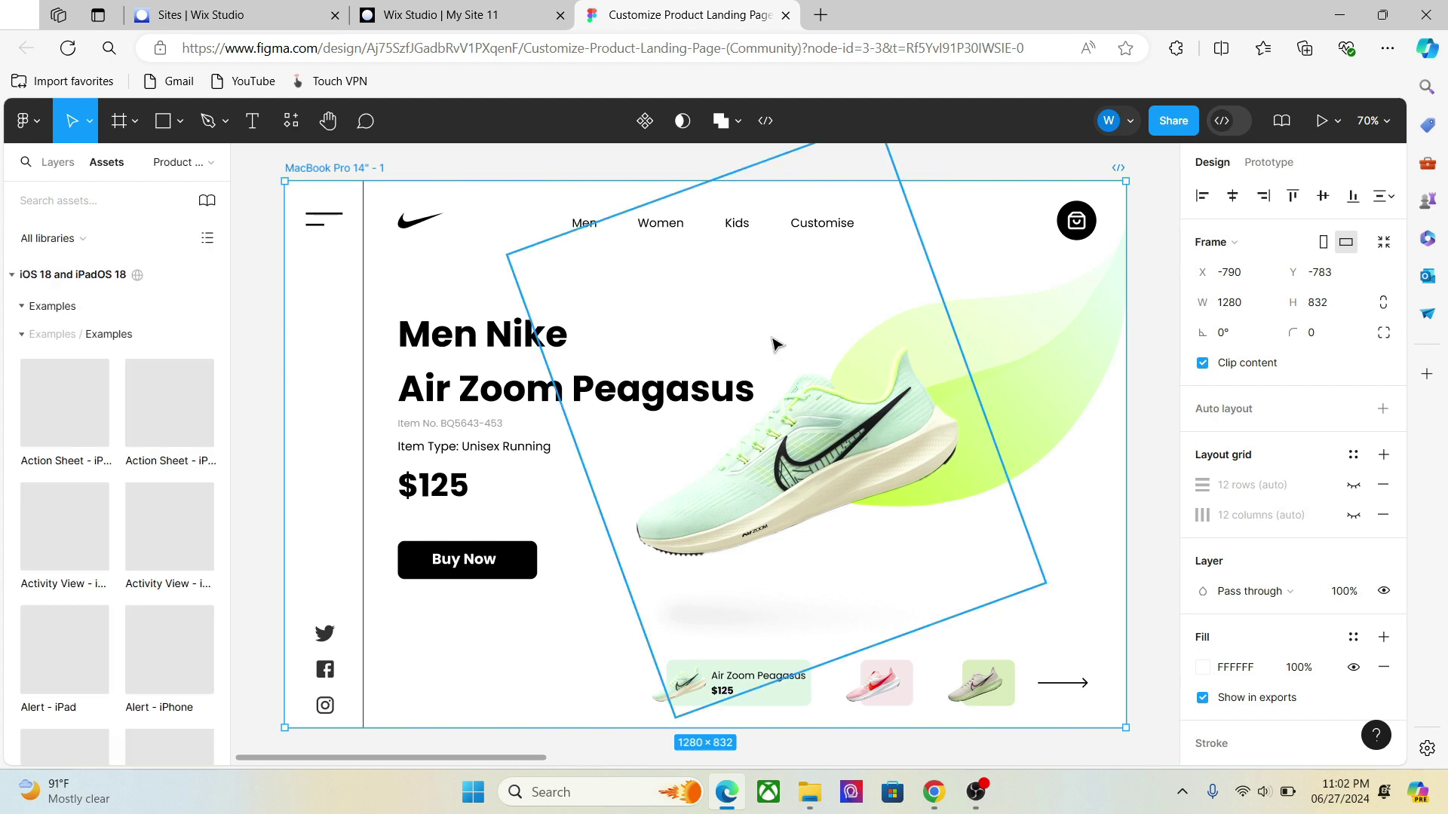
# Step: Copy the Dev Mode link of the MacBook Pro 14" - 1 frame and return to My Site 11 in Wix Studio
pyautogui.click(1173, 122)
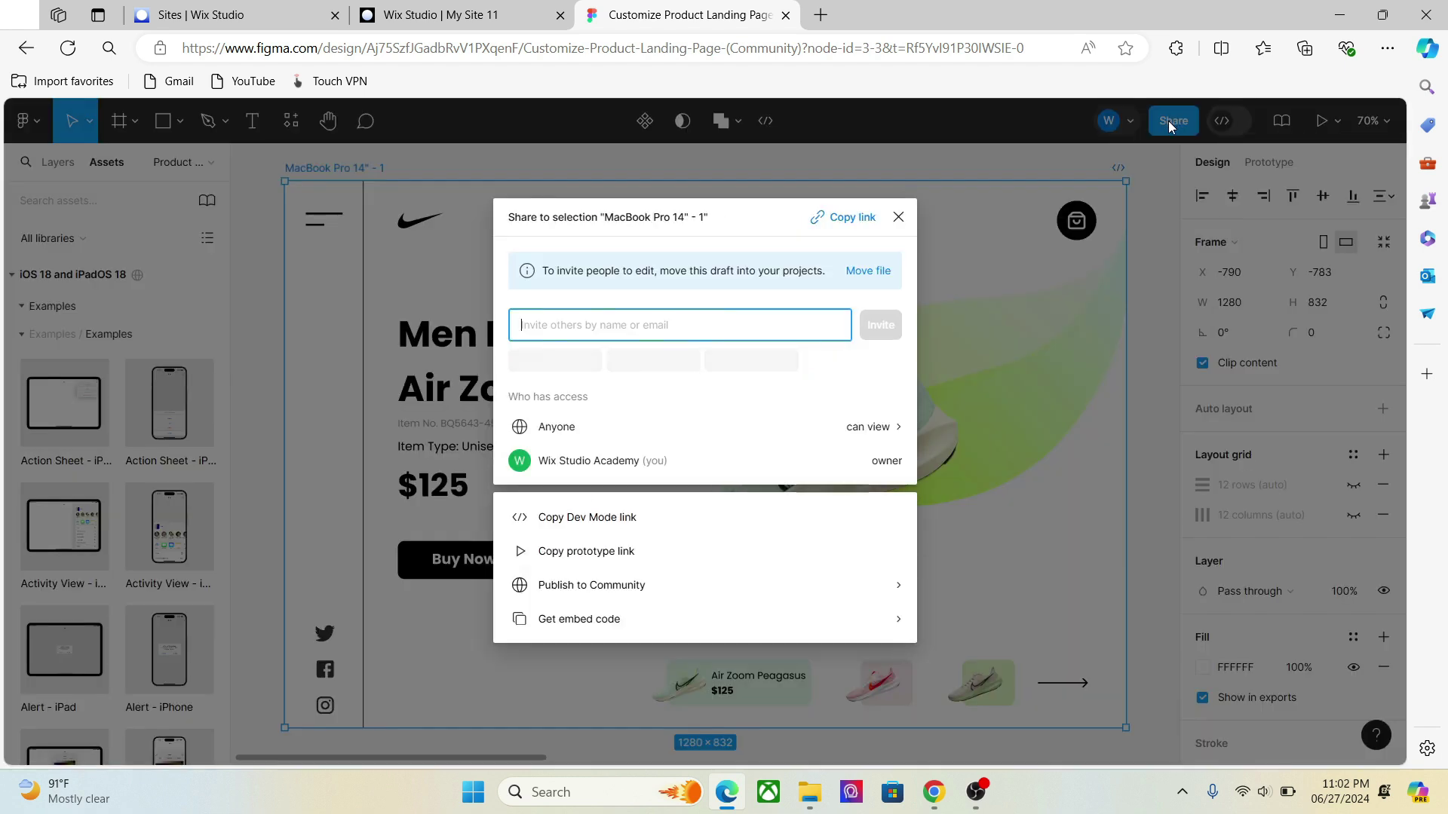
pyautogui.click(758, 488)
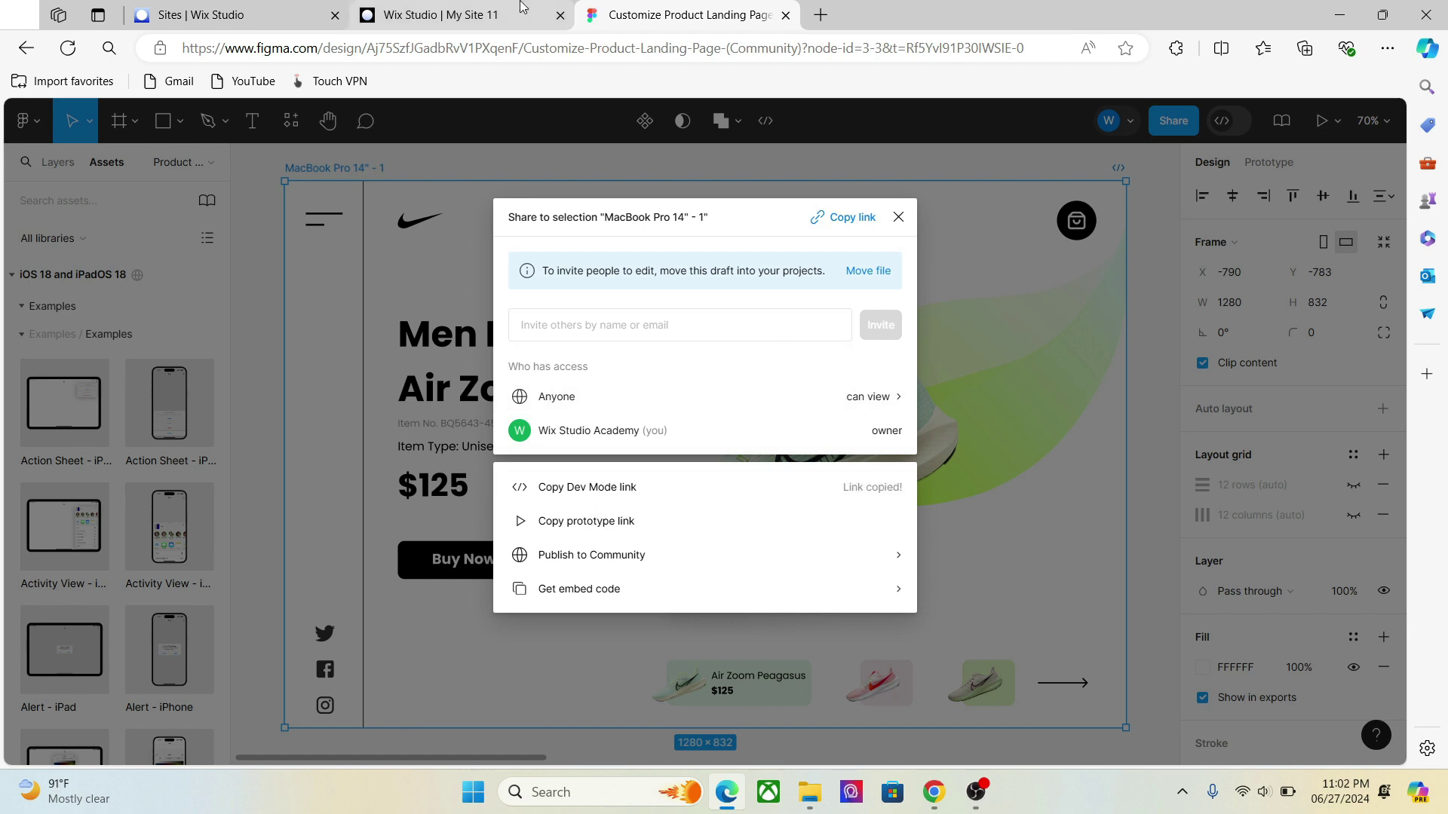
pyautogui.click(453, 14)
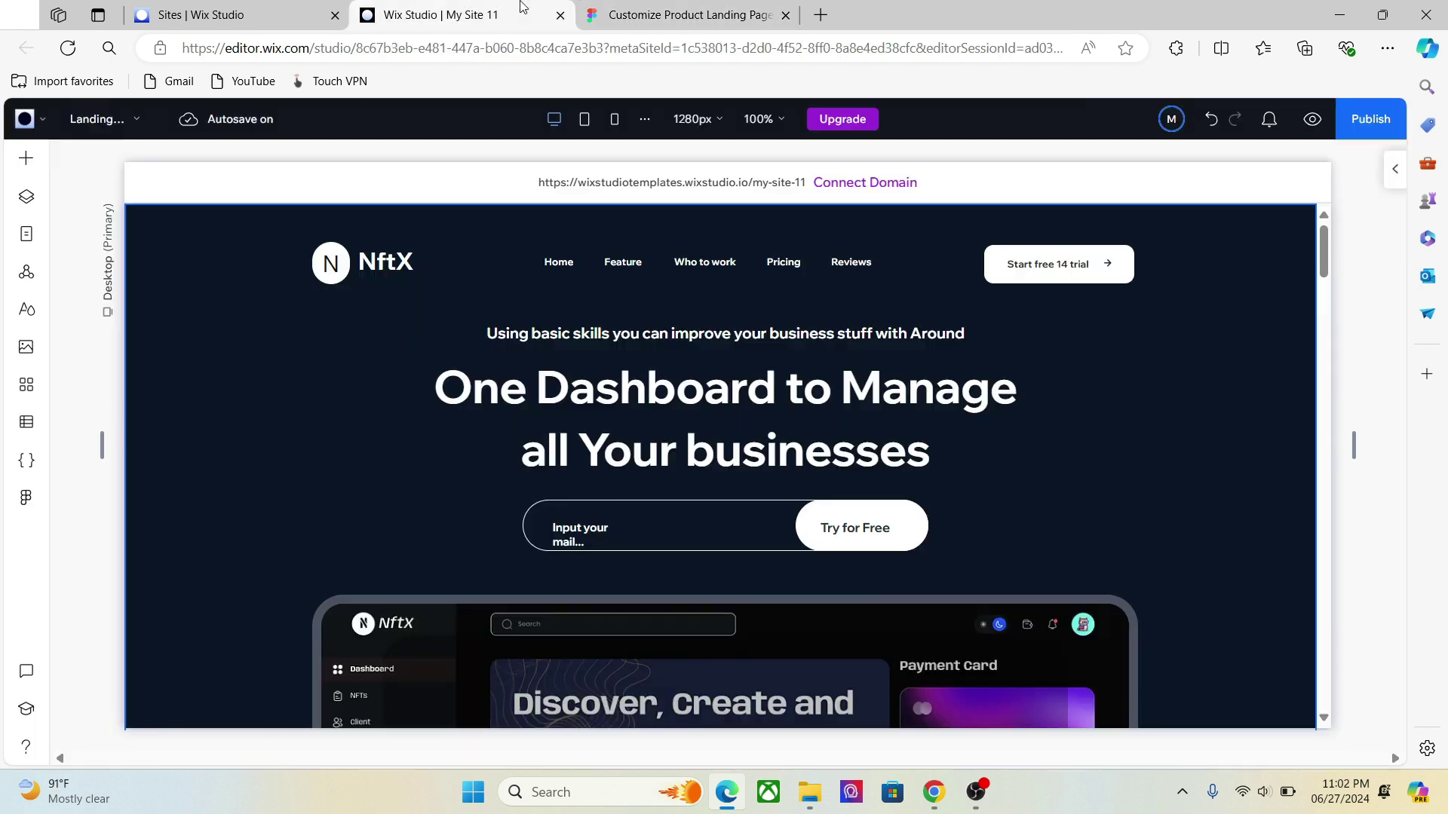
# Step: Add a new blank page to the site, keeping the default name New Page
pyautogui.click(23, 231)
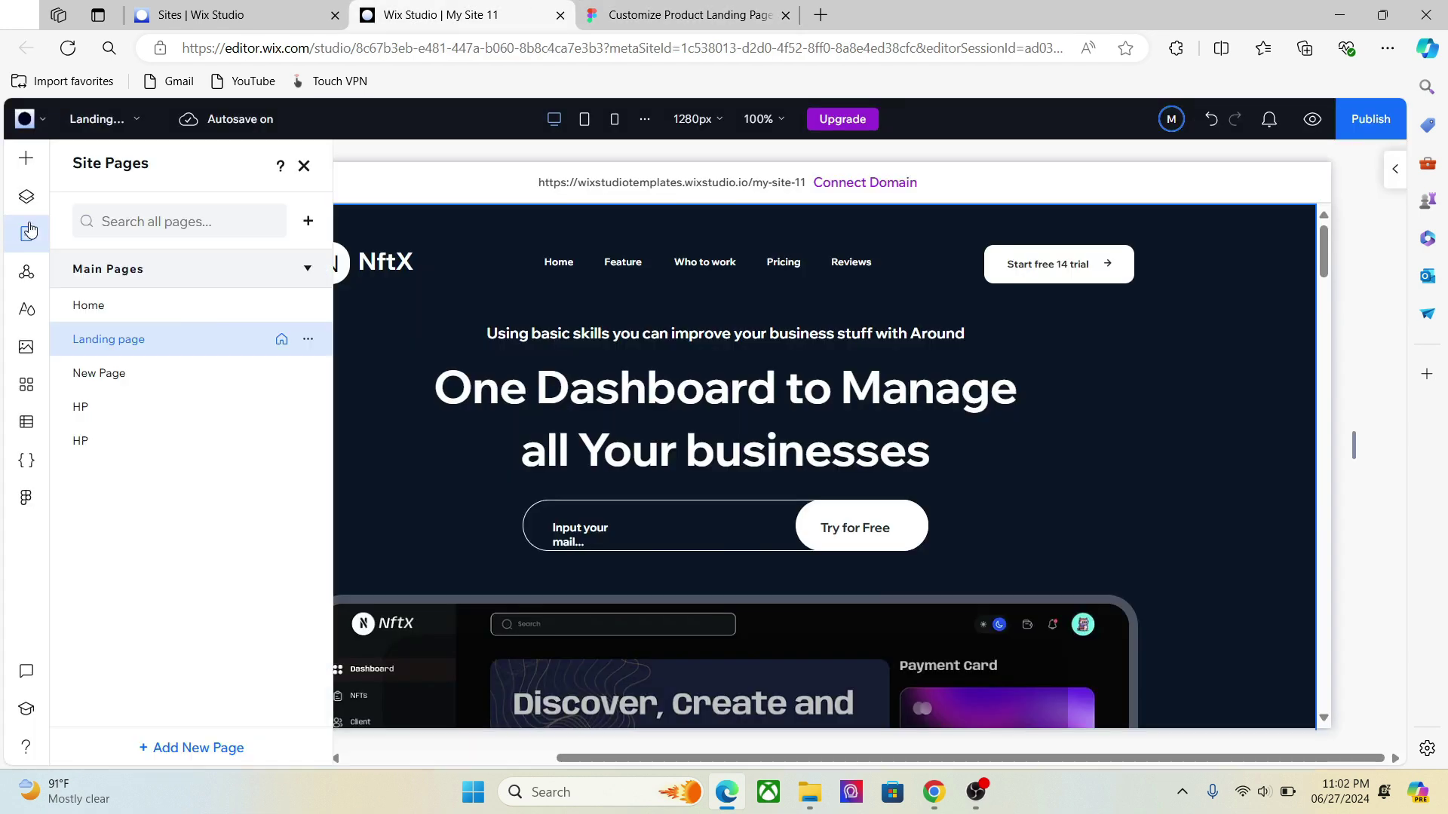
pyautogui.click(211, 754)
pyautogui.click(148, 573)
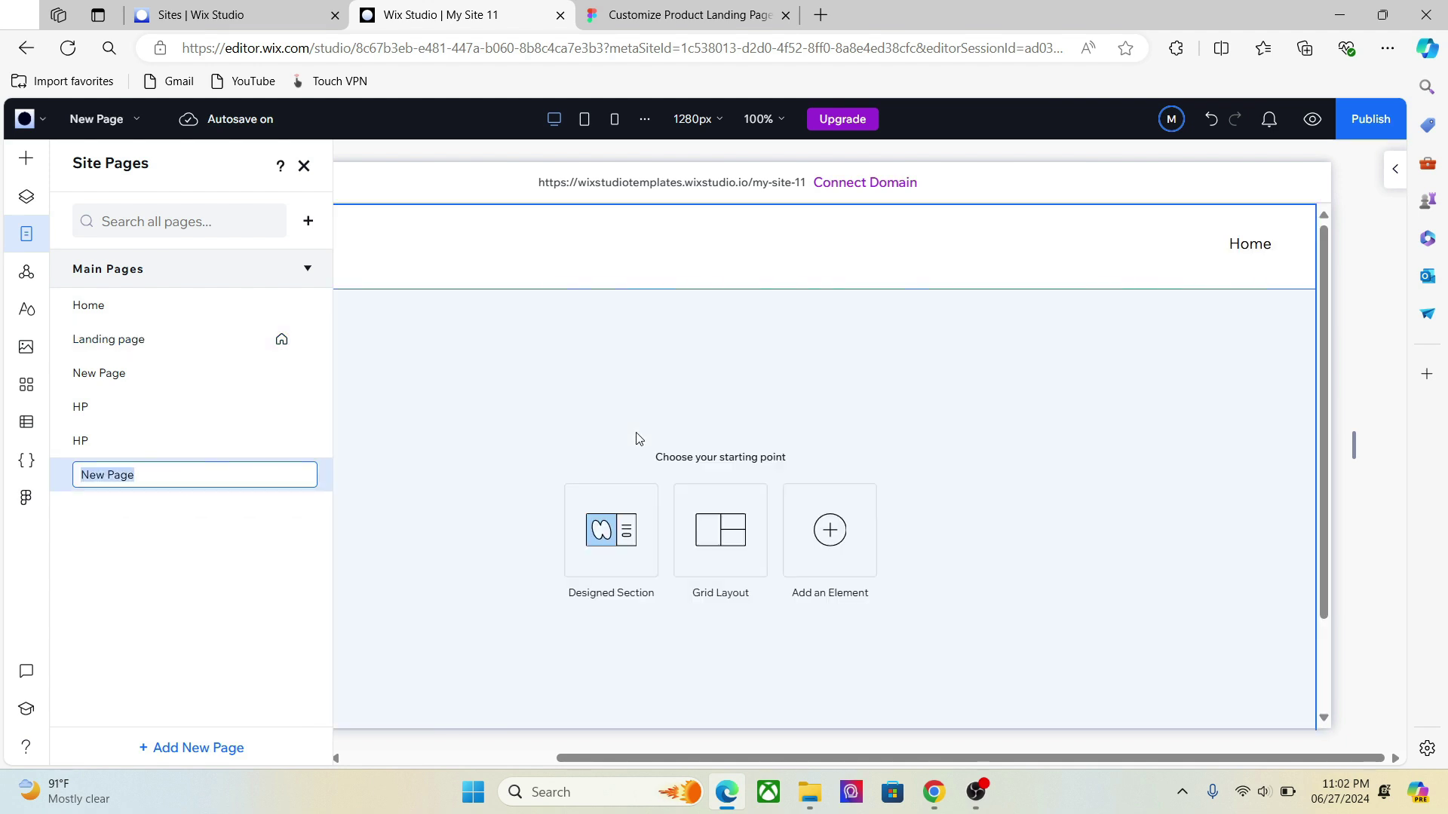
pyautogui.click(590, 386)
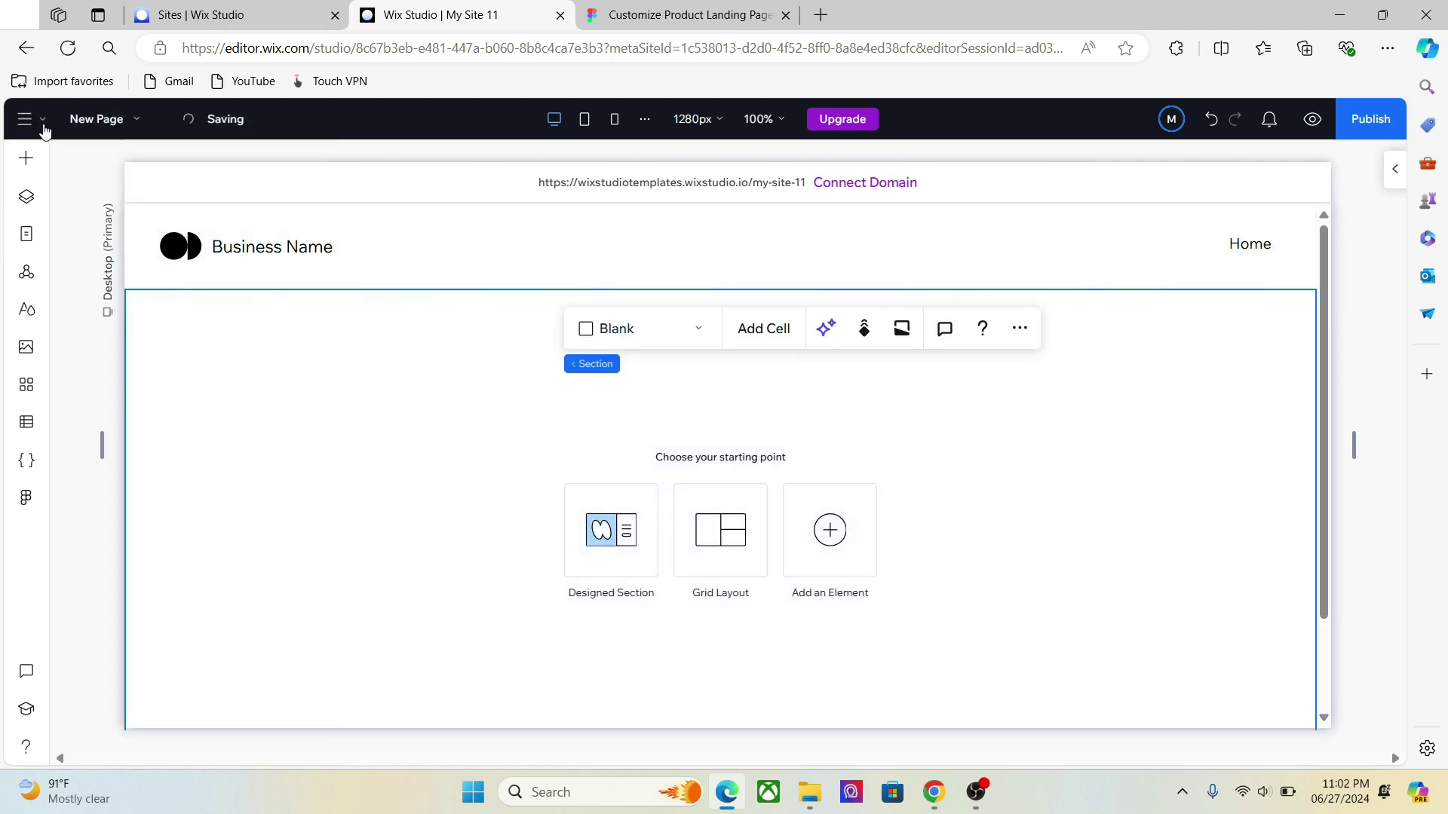
# Step: Replace the Figma import's source file with the Customize Product Landing Page file using the copied link
pyautogui.click(36, 499)
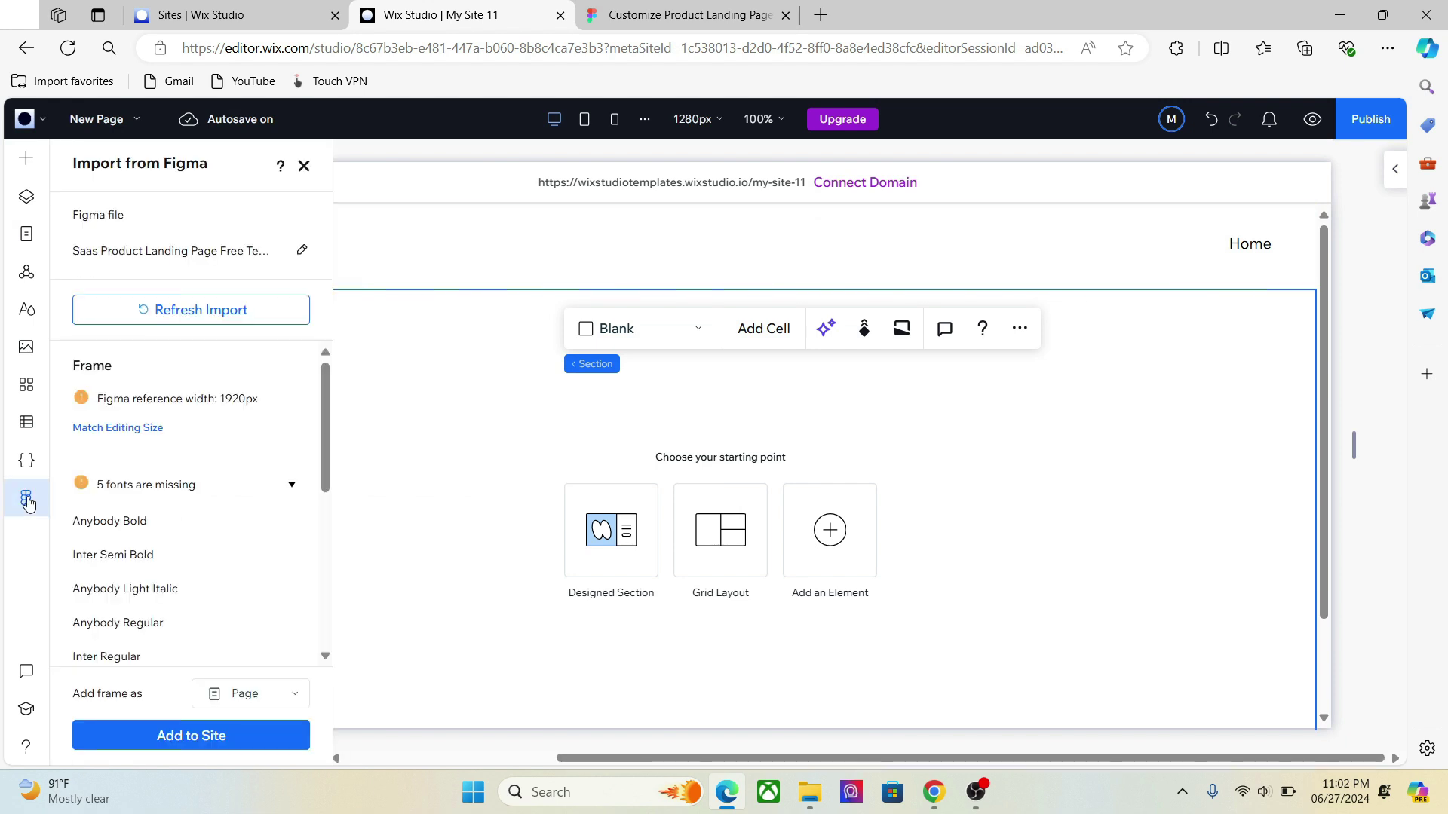
pyautogui.click(301, 249)
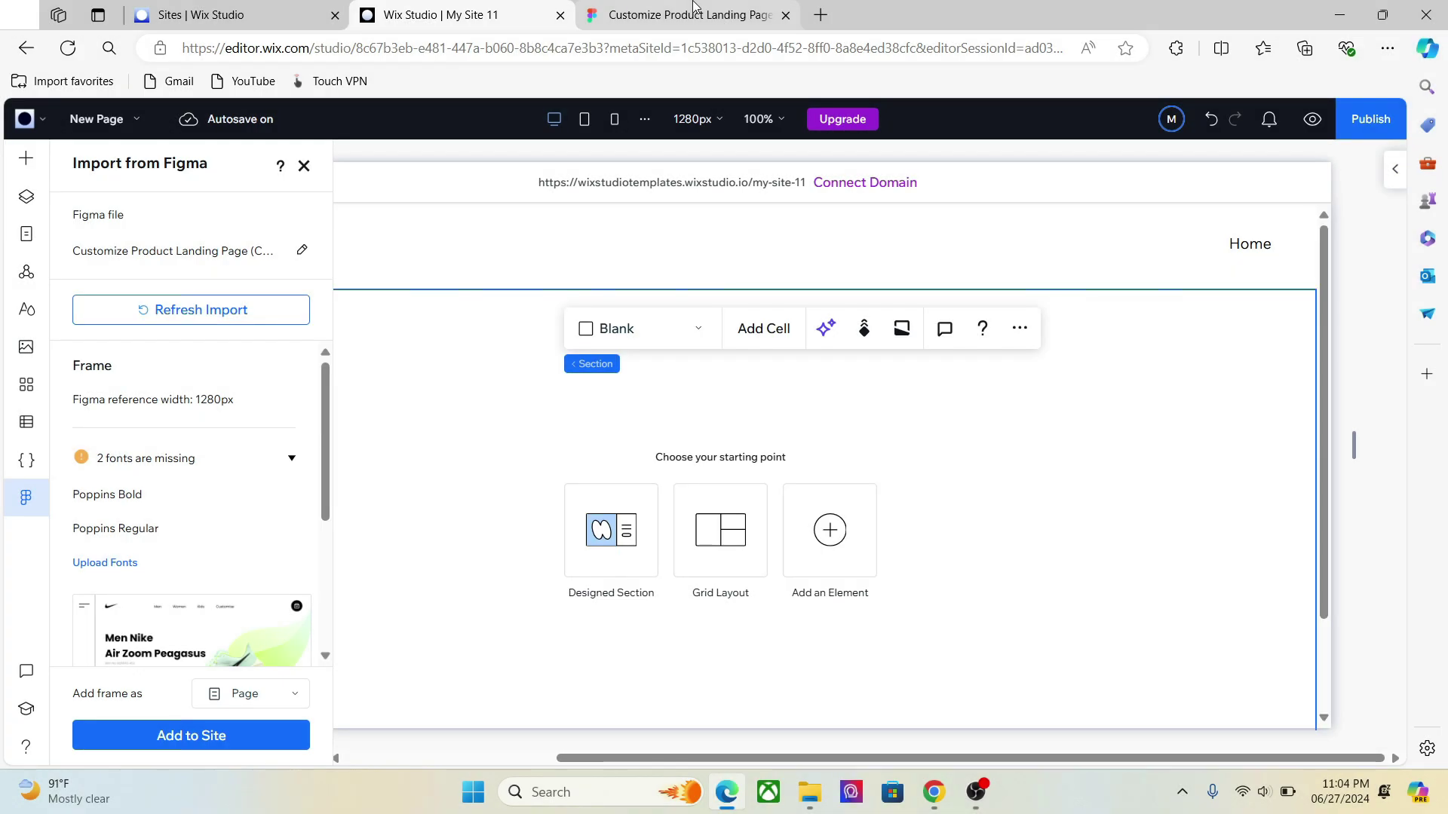
# Step: Switch to Figma and export the product landing page's styles with the Figma to Wix Studio plugin, skipping its setup
pyautogui.click(686, 15)
pyautogui.click(27, 121)
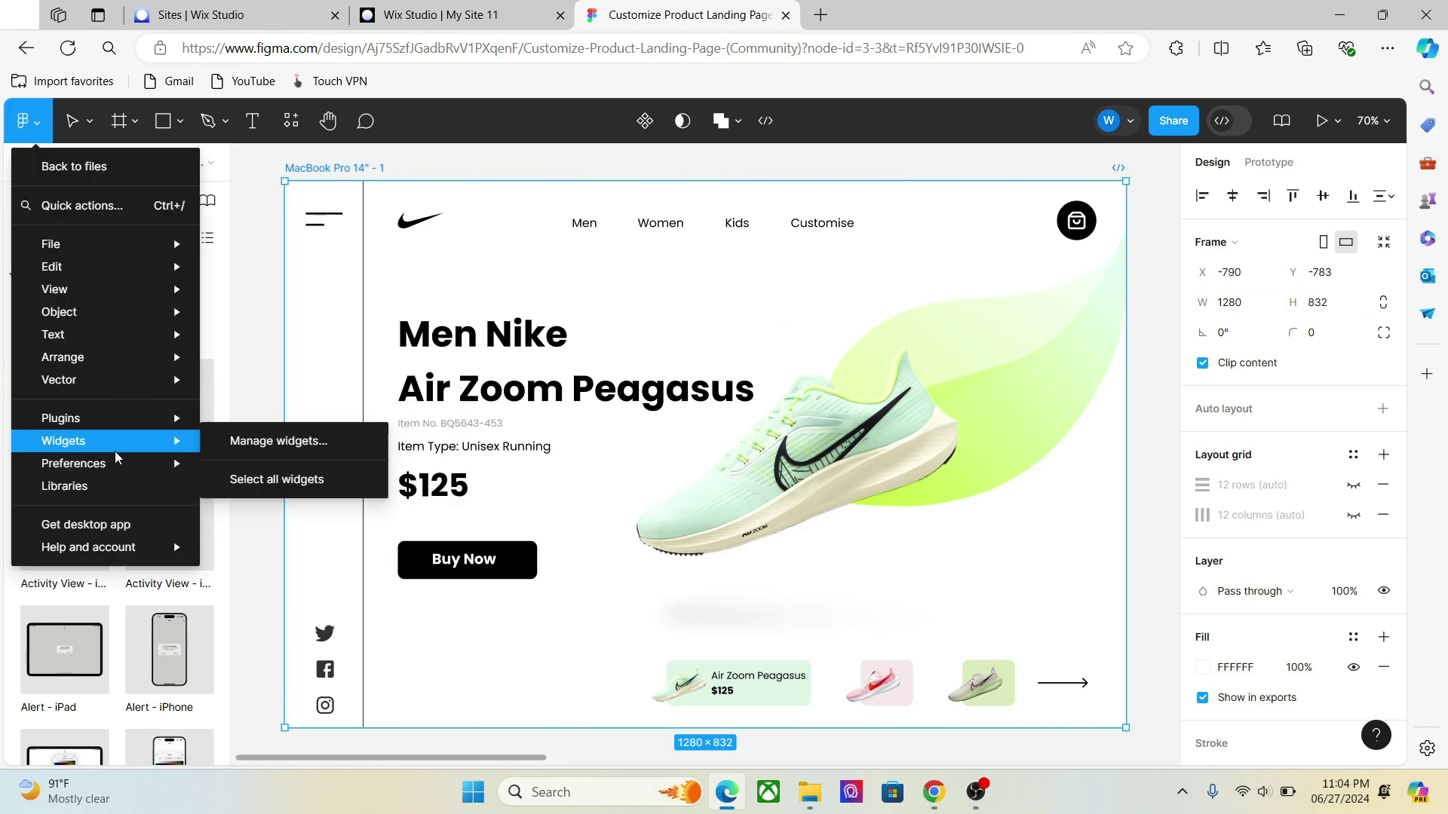
pyautogui.moveTo(136, 419)
pyautogui.click(248, 443)
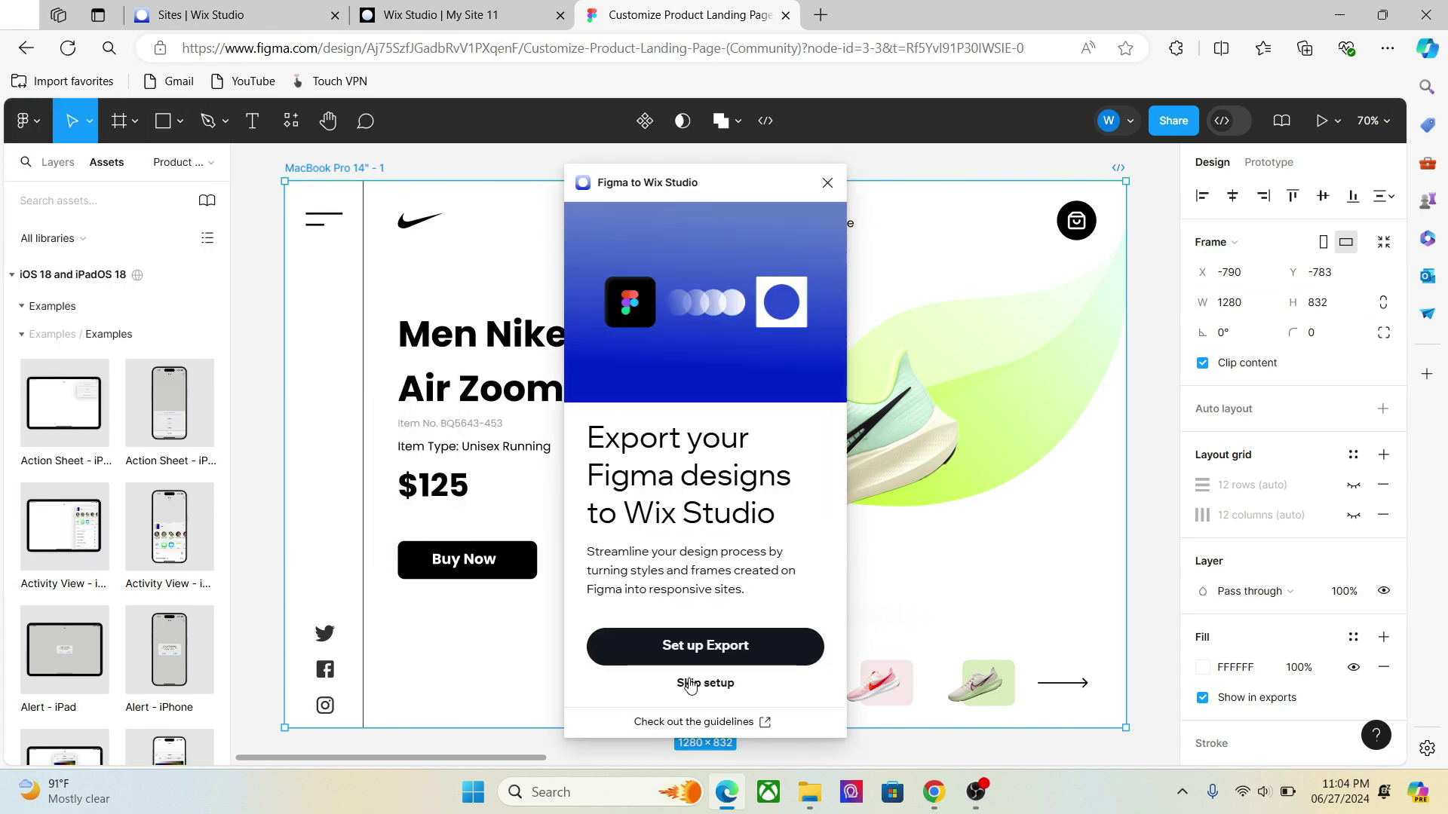
pyautogui.click(689, 681)
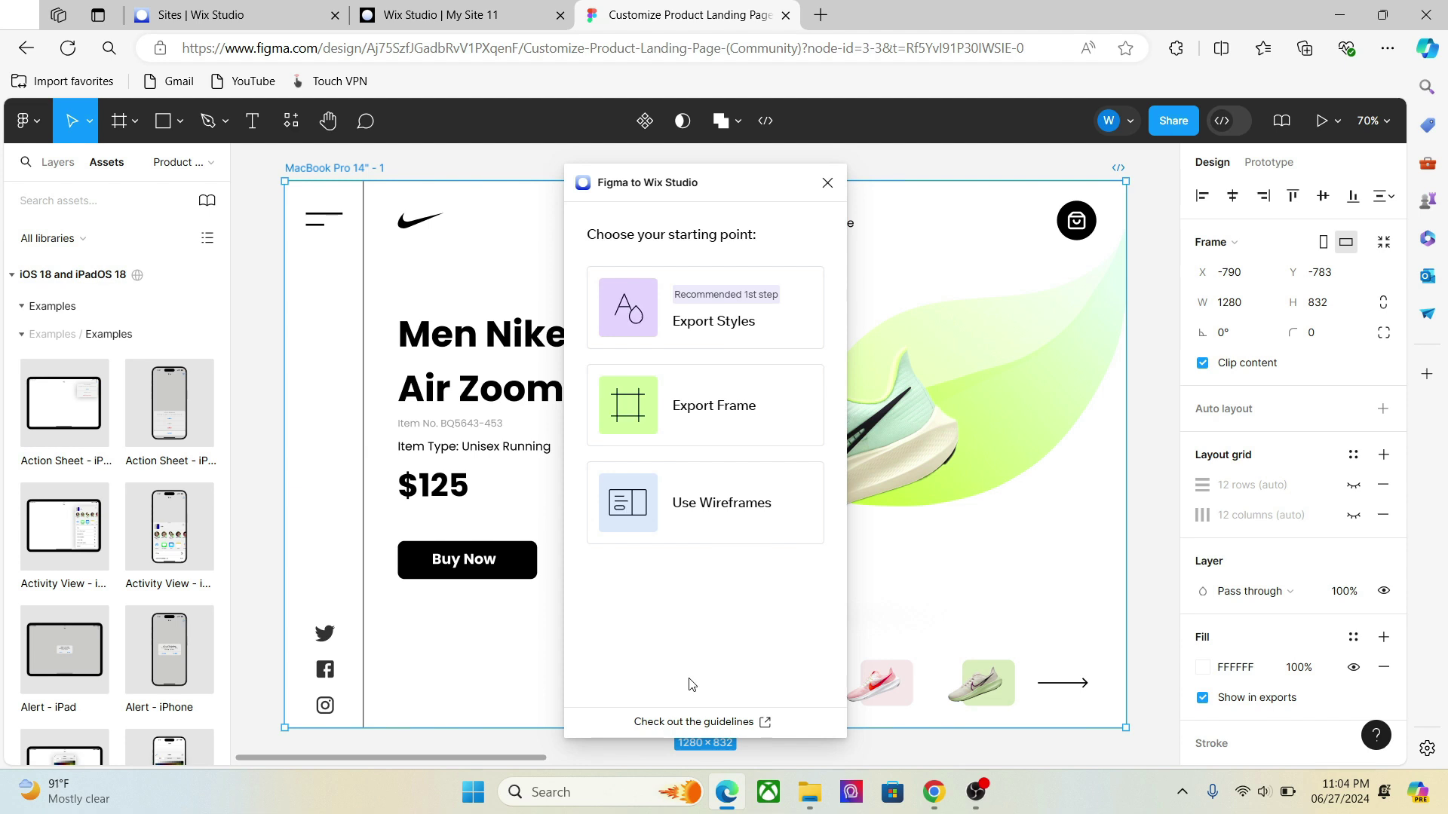
pyautogui.click(746, 326)
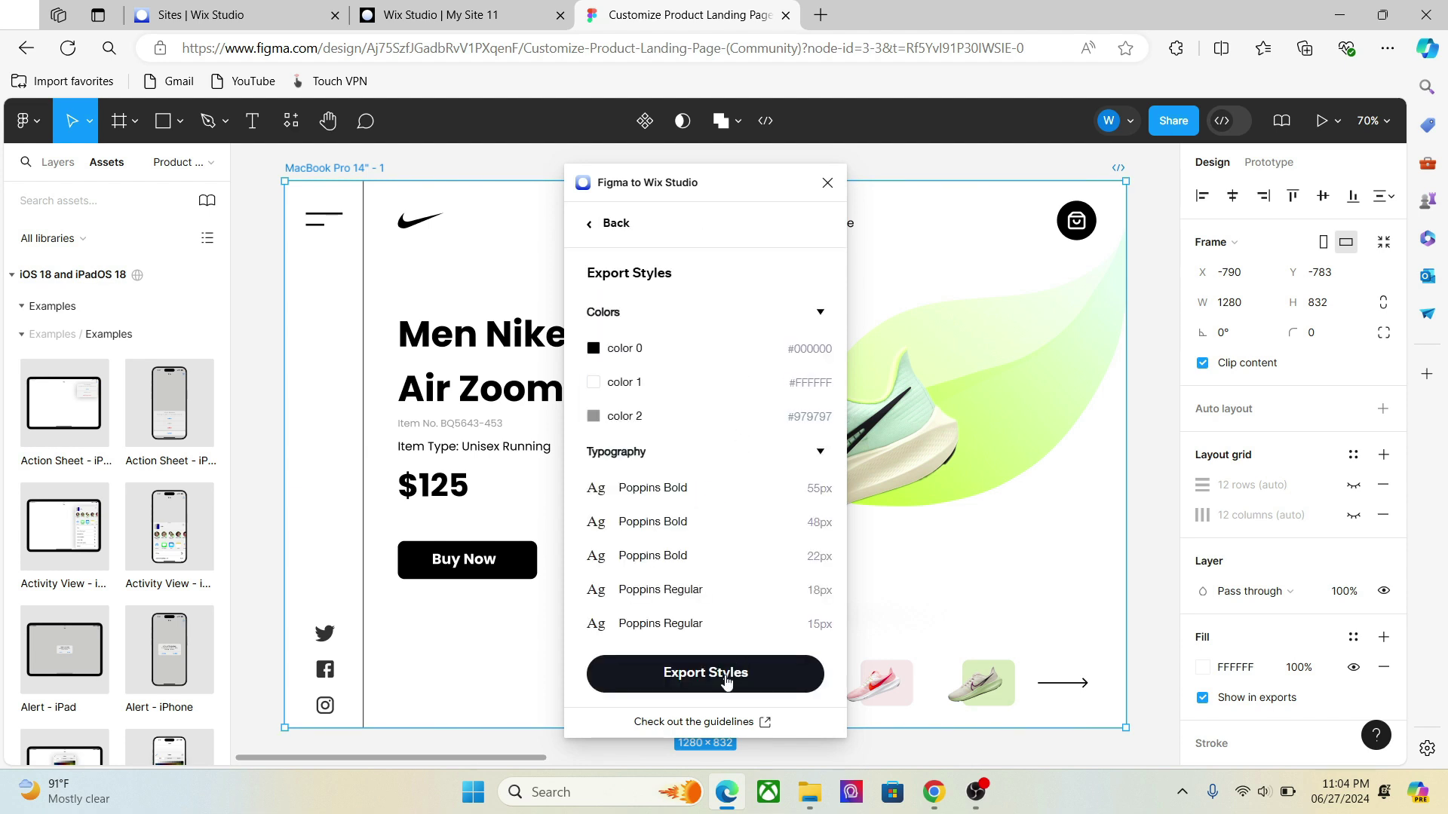
pyautogui.click(726, 680)
# Step: Export the product landing page frame to Wix Studio and return to the Wix Studio editor
pyautogui.click(612, 226)
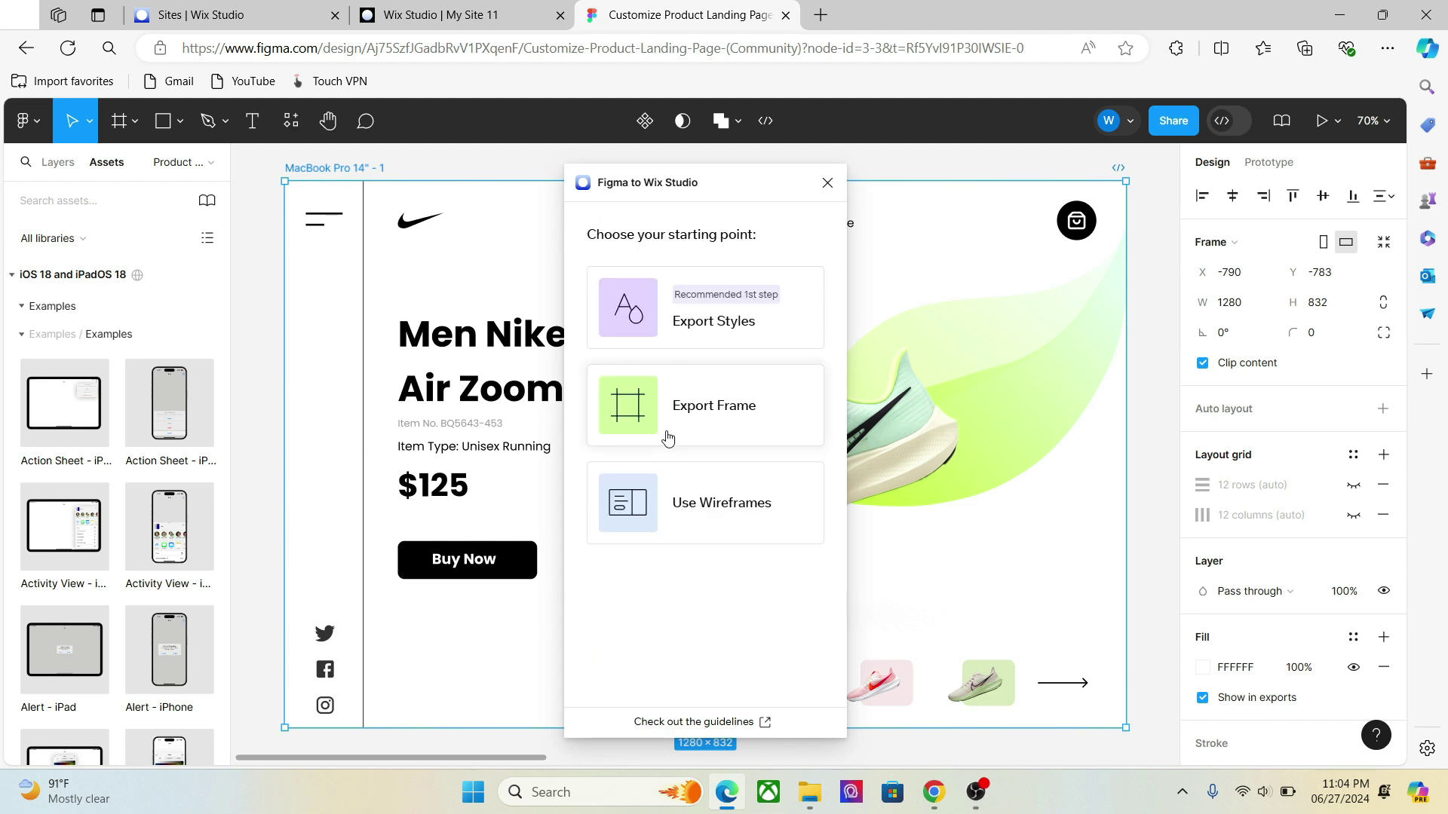
pyautogui.click(689, 412)
pyautogui.click(688, 674)
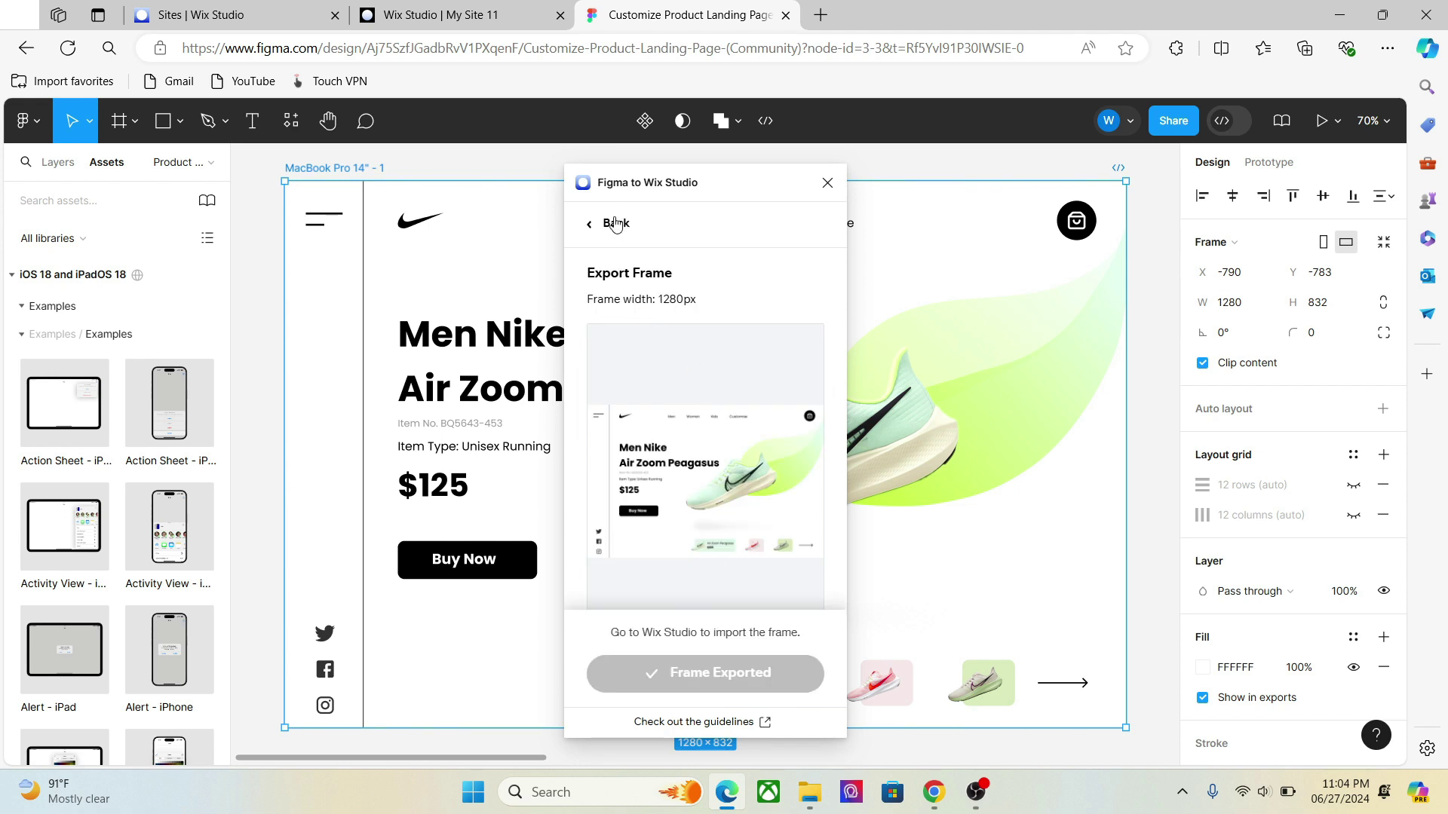
pyautogui.click(460, 14)
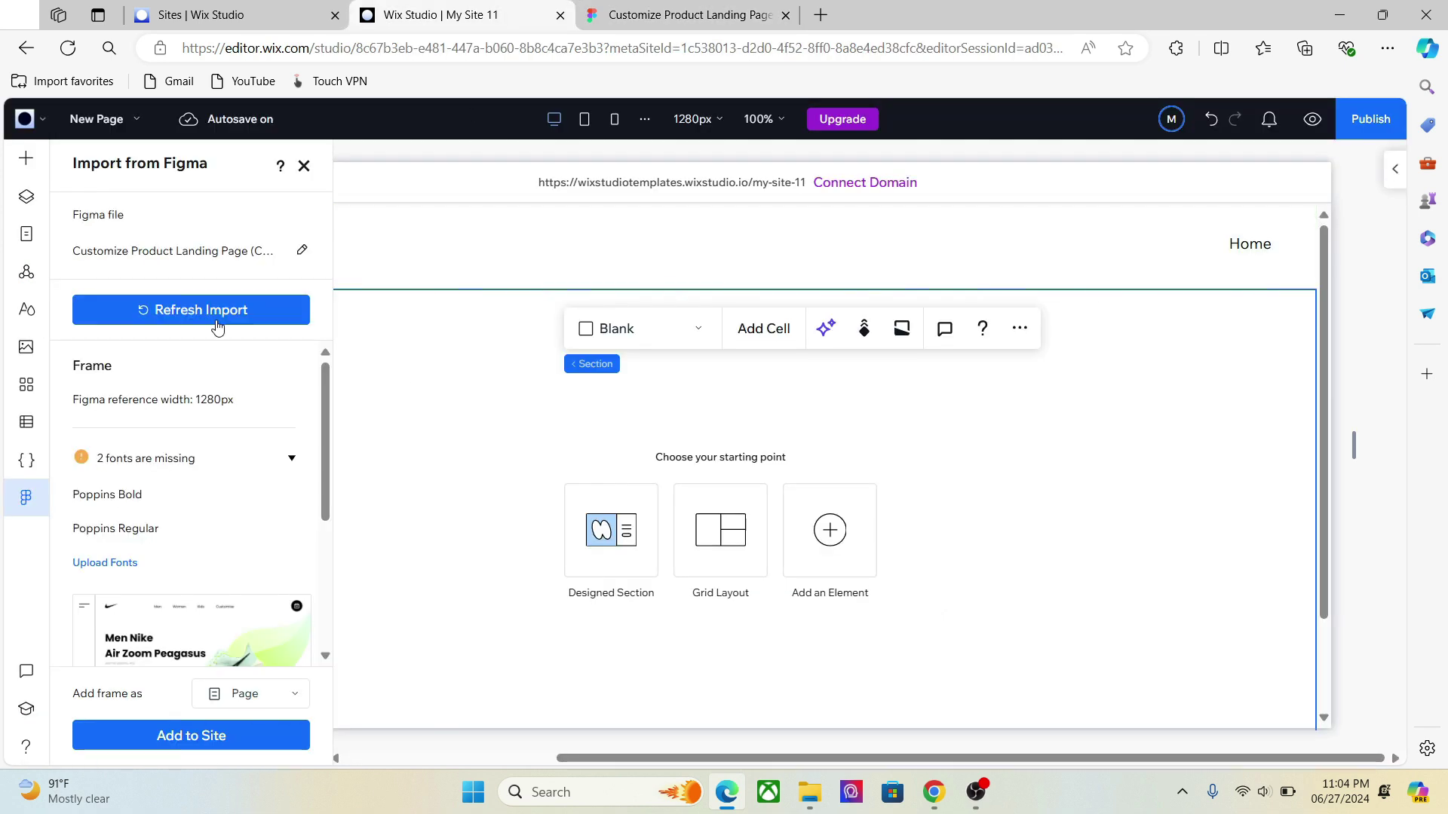
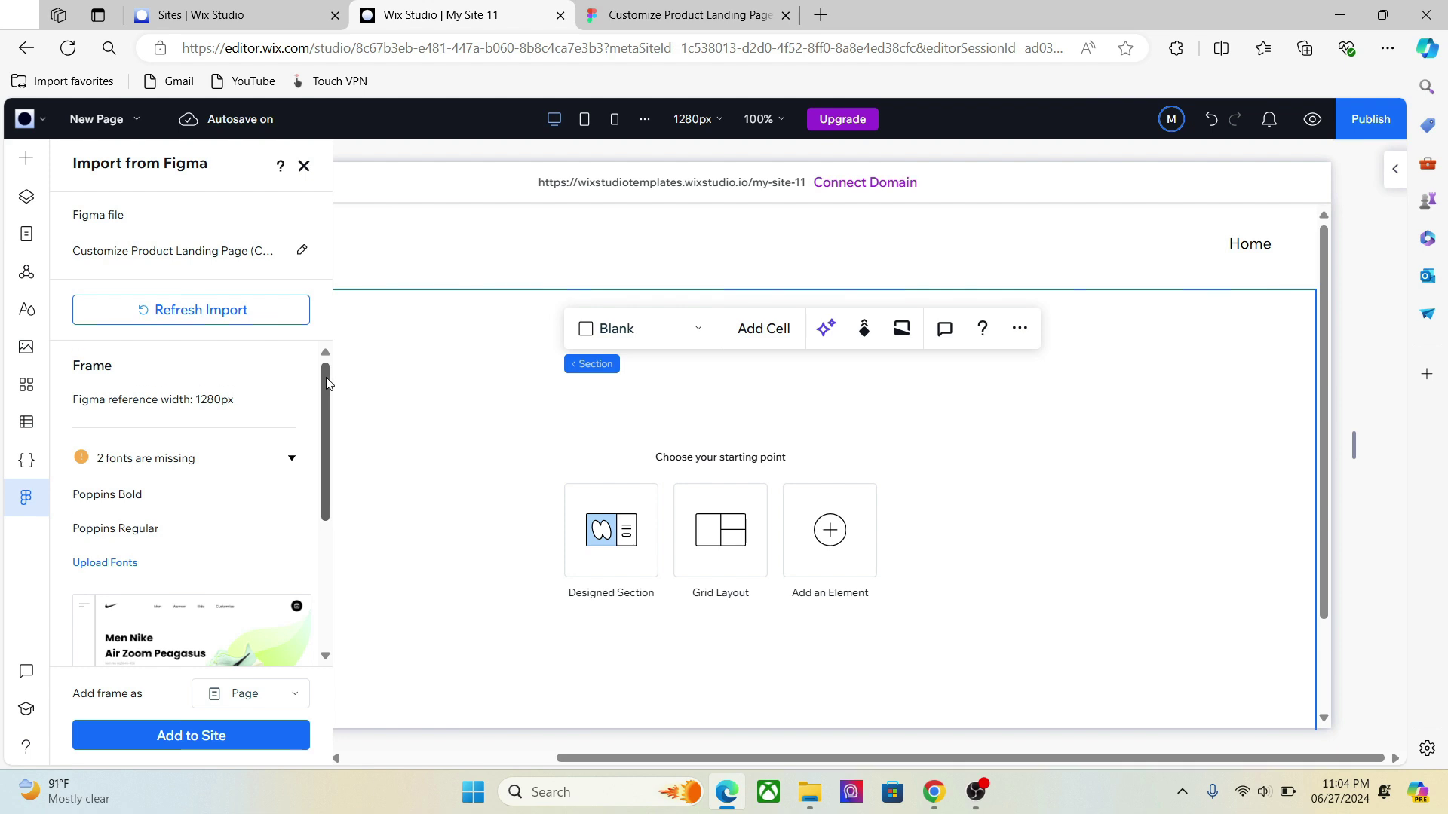
# Step: Set the desktop editing size to 1295 px and check the blank section's size in the Inspector
pyautogui.click(691, 118)
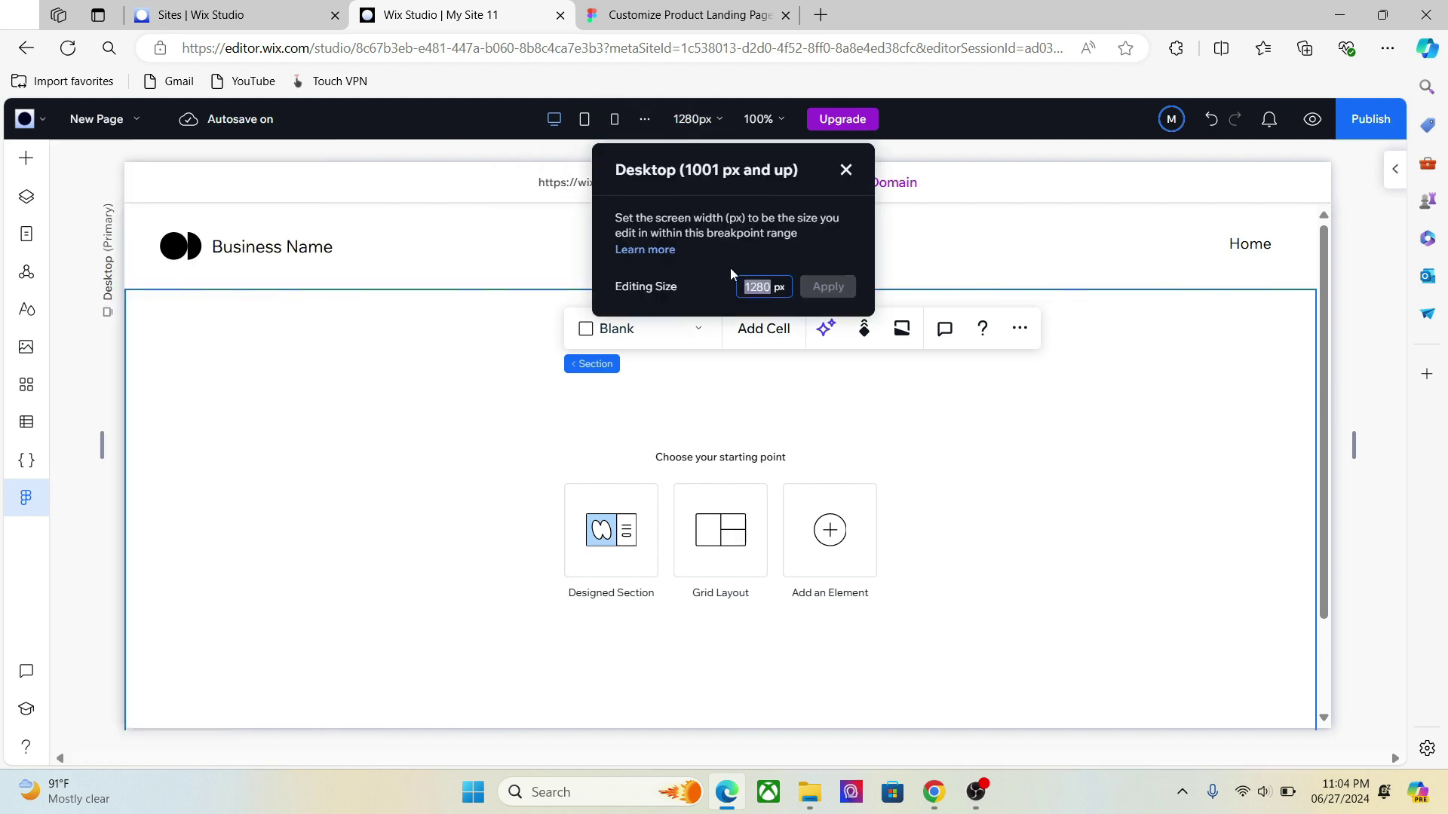
pyautogui.write('1295')
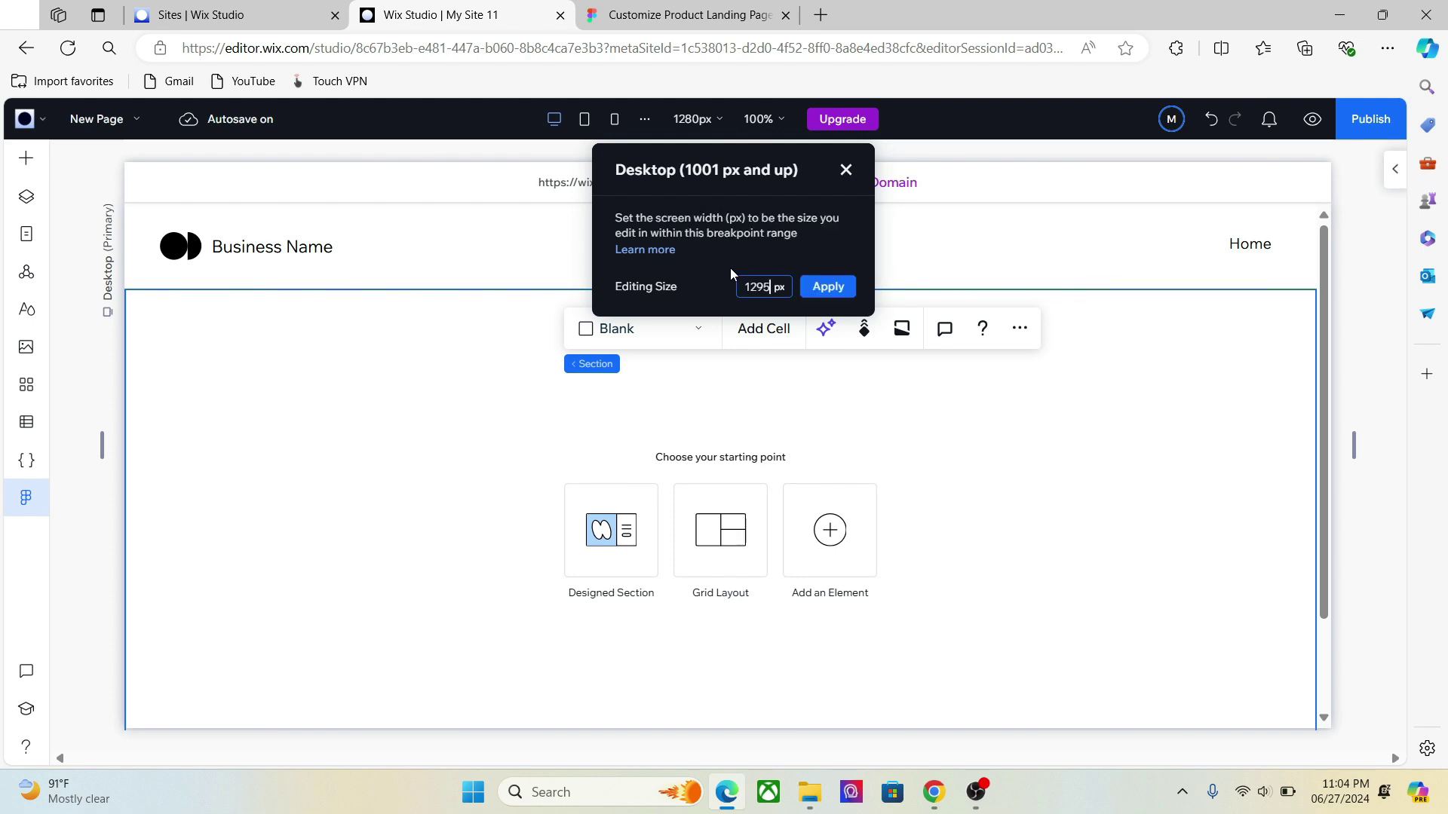
pyautogui.click(823, 295)
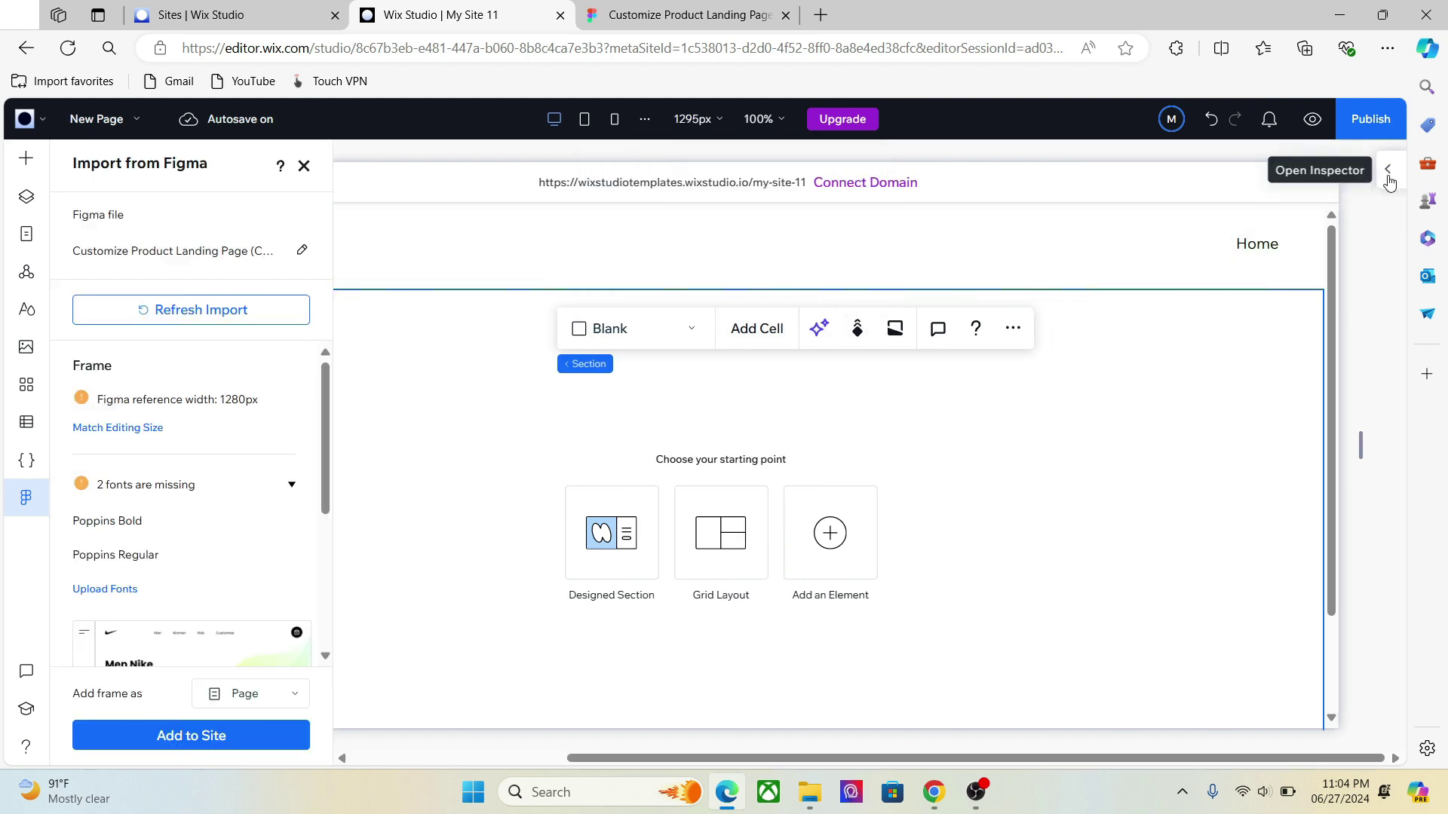
pyautogui.click(1389, 180)
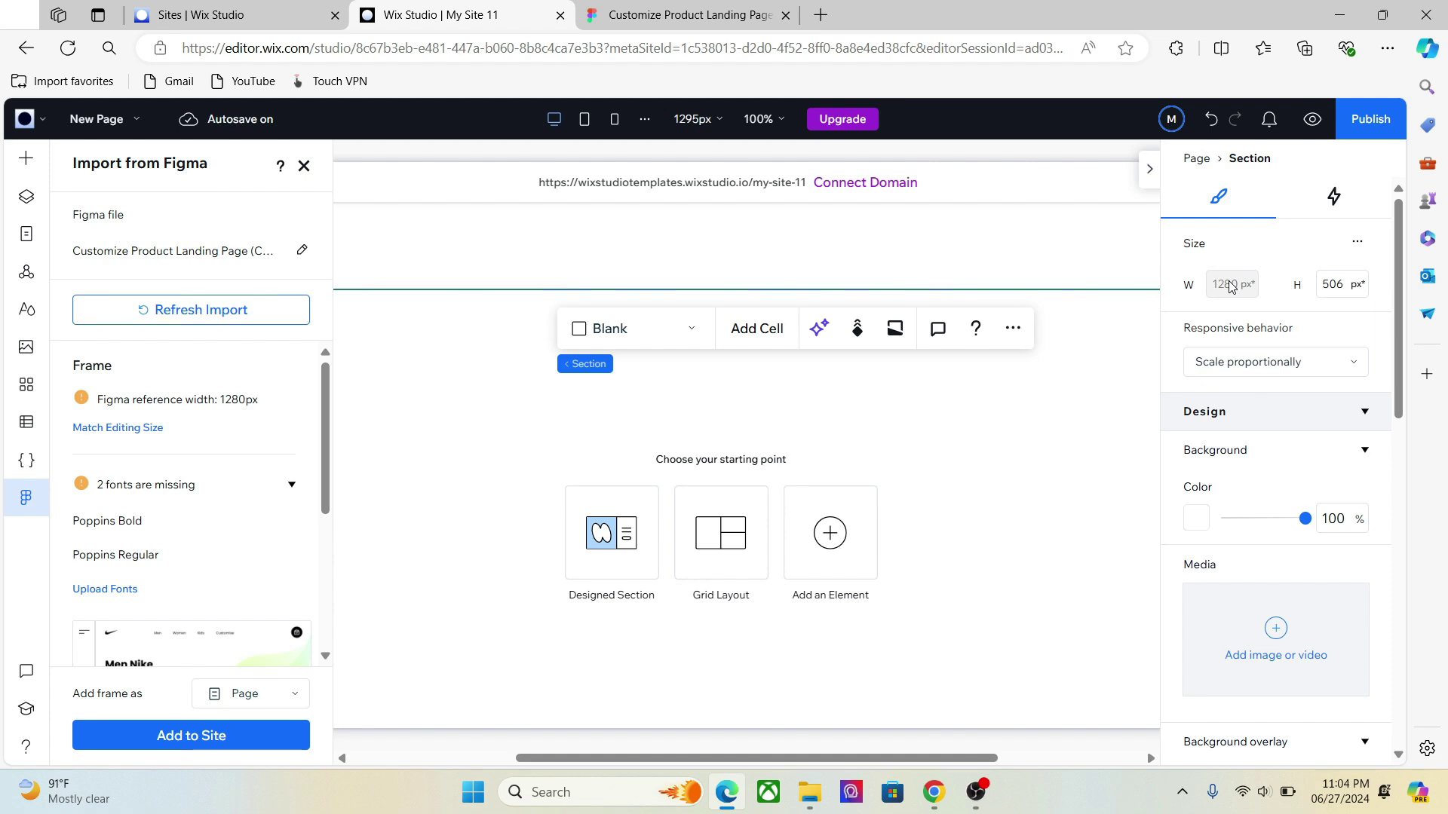
pyautogui.click(1149, 169)
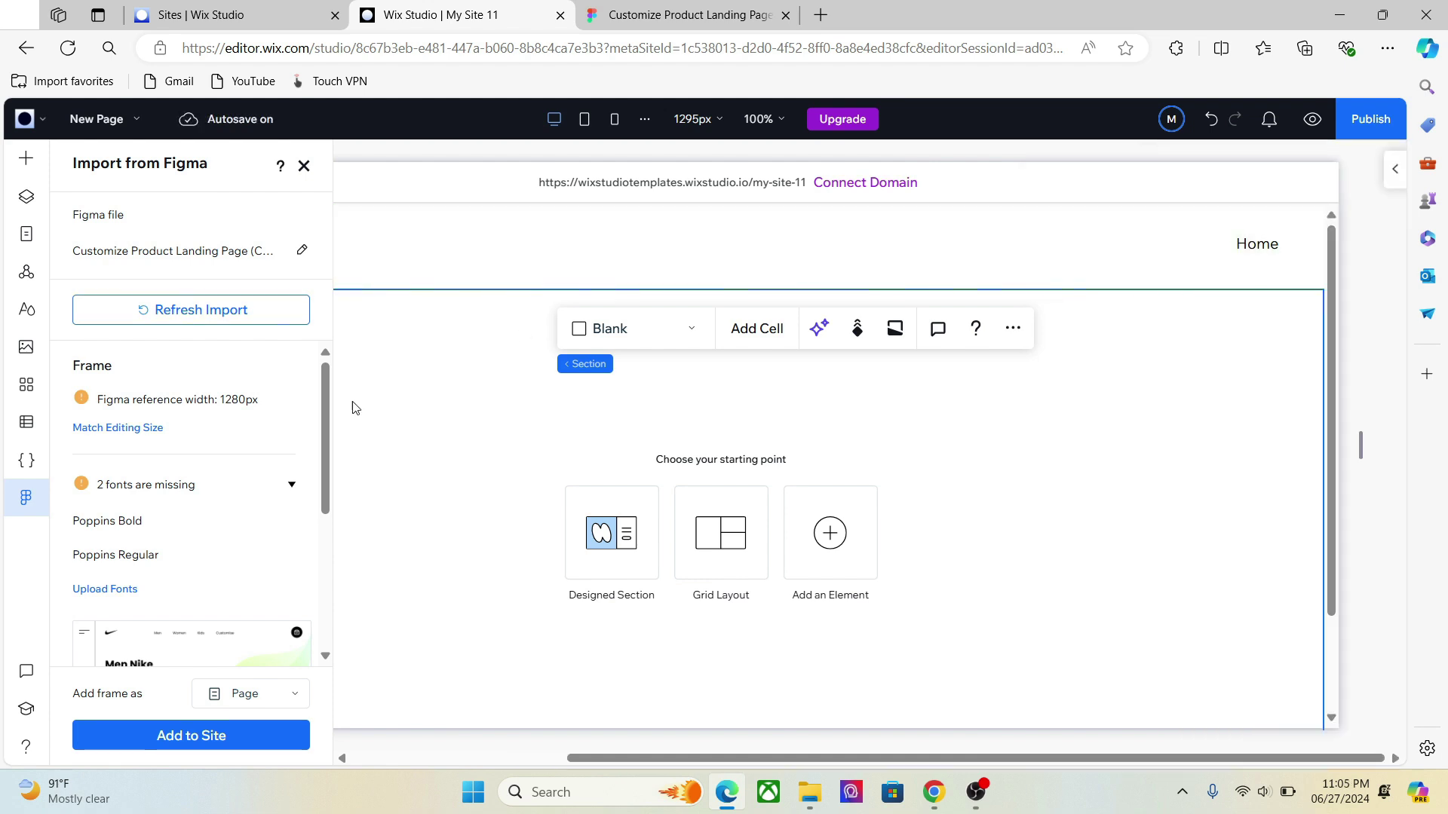
# Step: Add the imported Figma frame to the new page as a Section
pyautogui.click(291, 693)
pyautogui.click(281, 642)
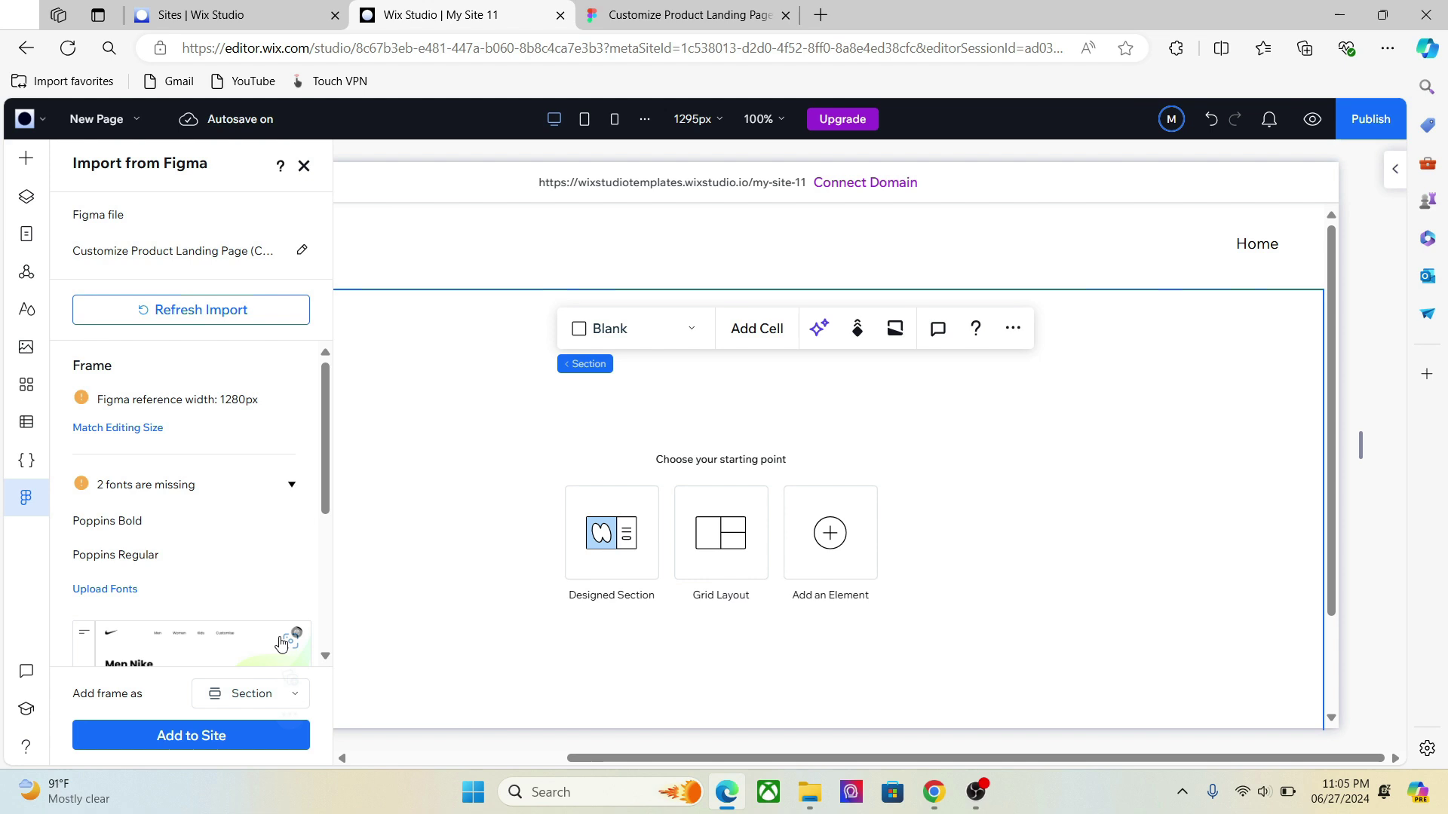
pyautogui.click(223, 737)
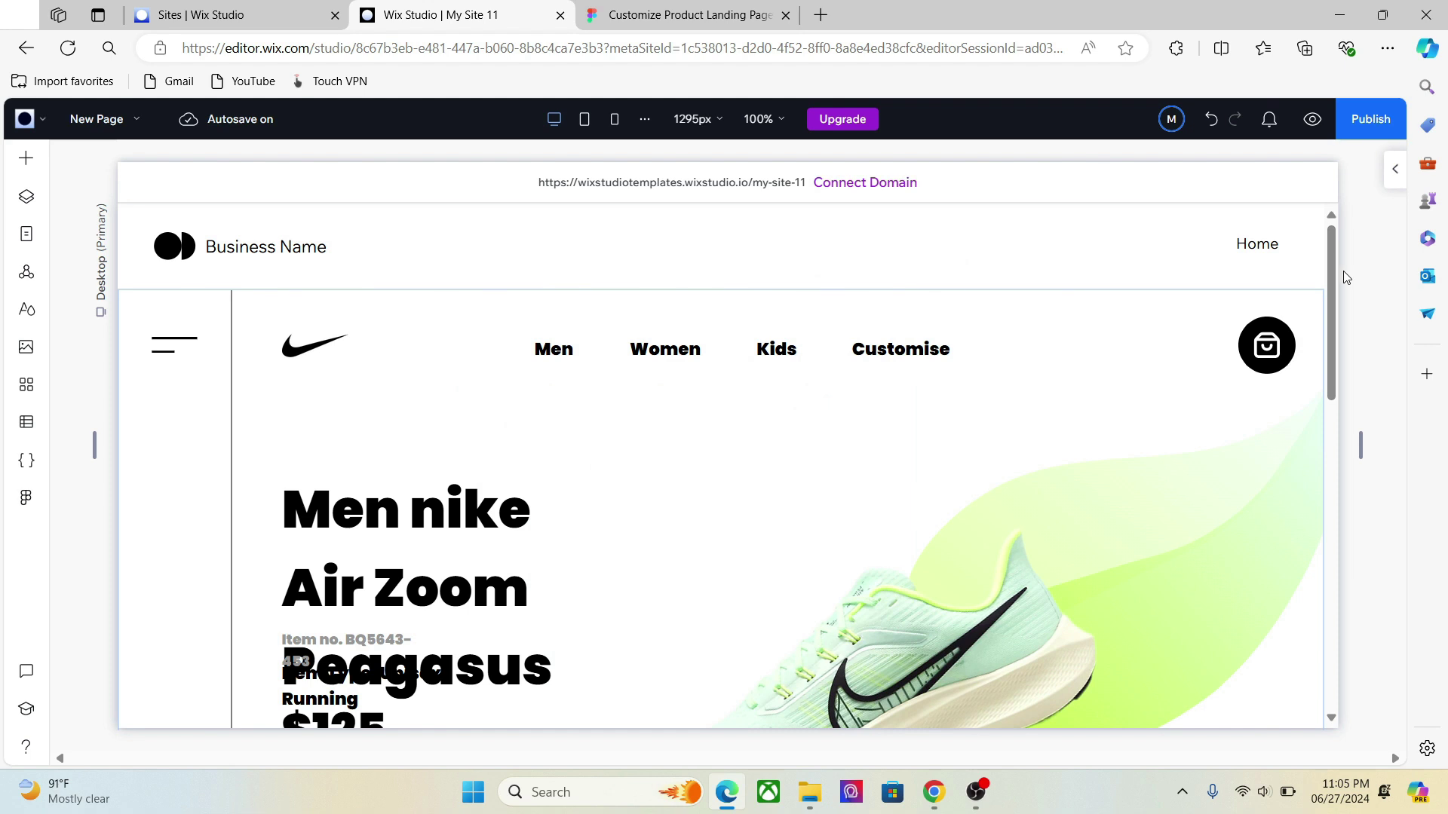
# Step: Inspect the imported shoe section, checking the heading and item number texts and the lower product thumbnails
pyautogui.moveTo(1332, 277); pyautogui.dragTo(1339, 331)
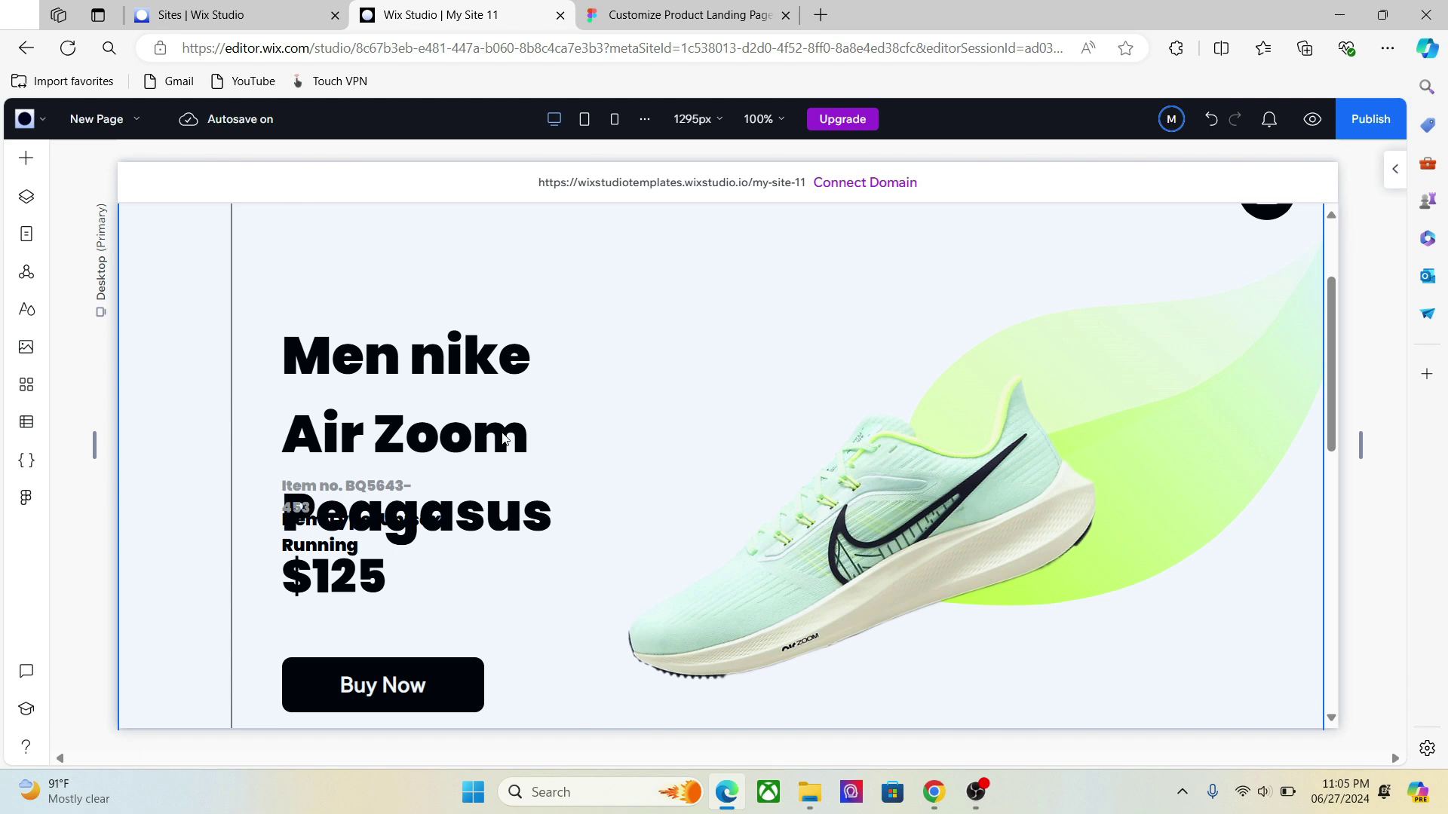
pyautogui.click(472, 409)
pyautogui.click(472, 409)
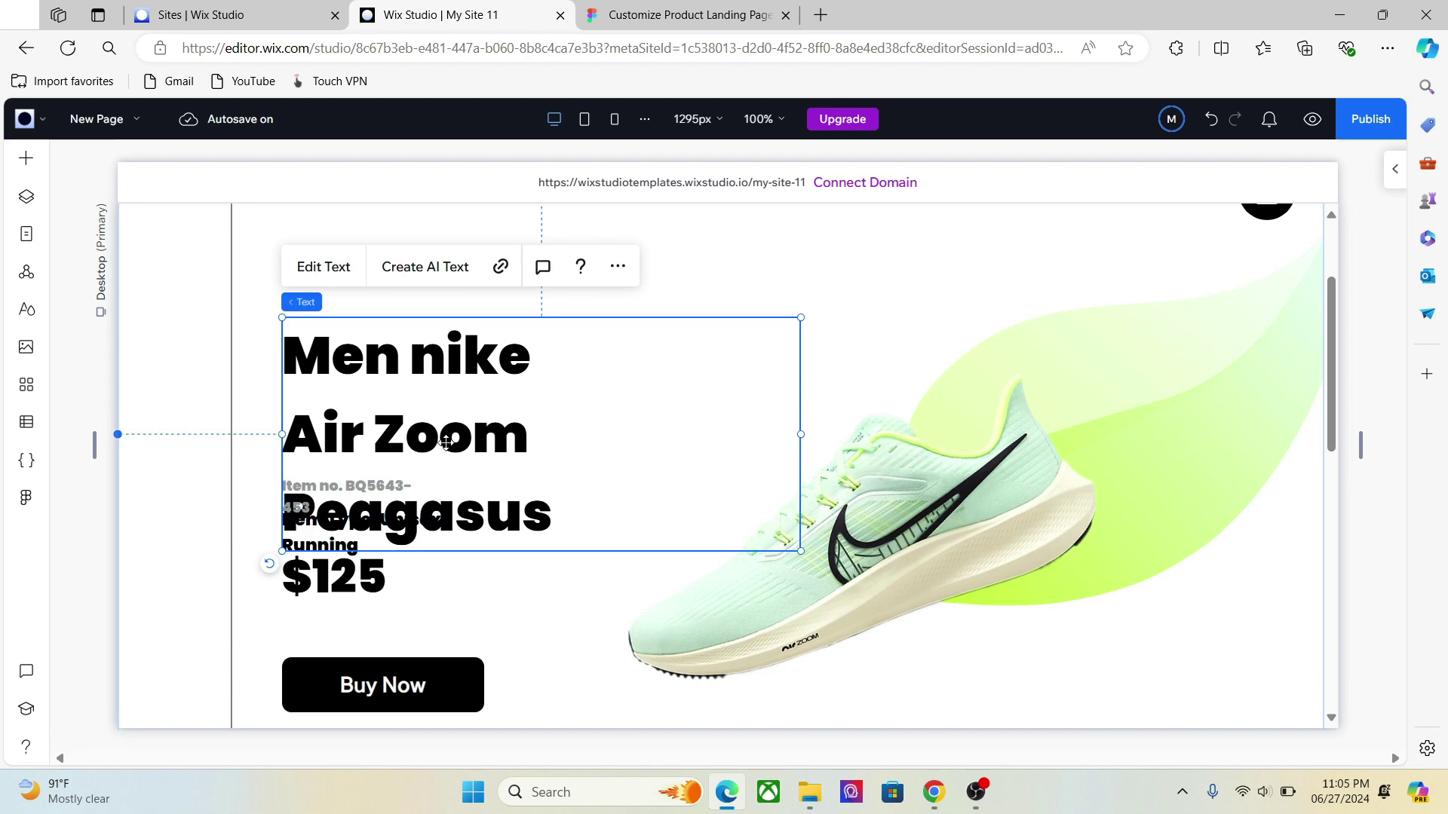
pyautogui.click(344, 494)
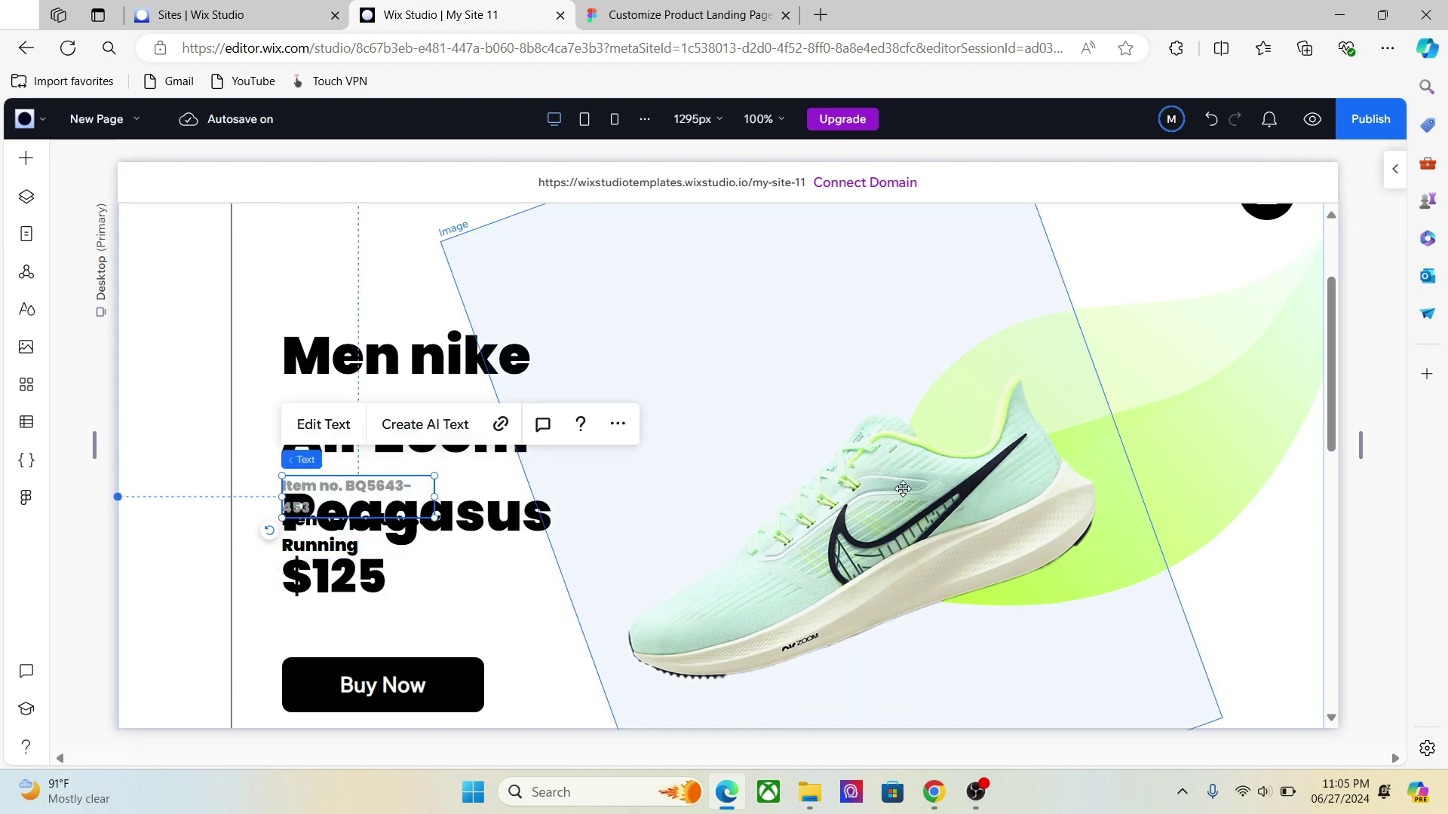
pyautogui.moveTo(1331, 388); pyautogui.dragTo(1390, 492)
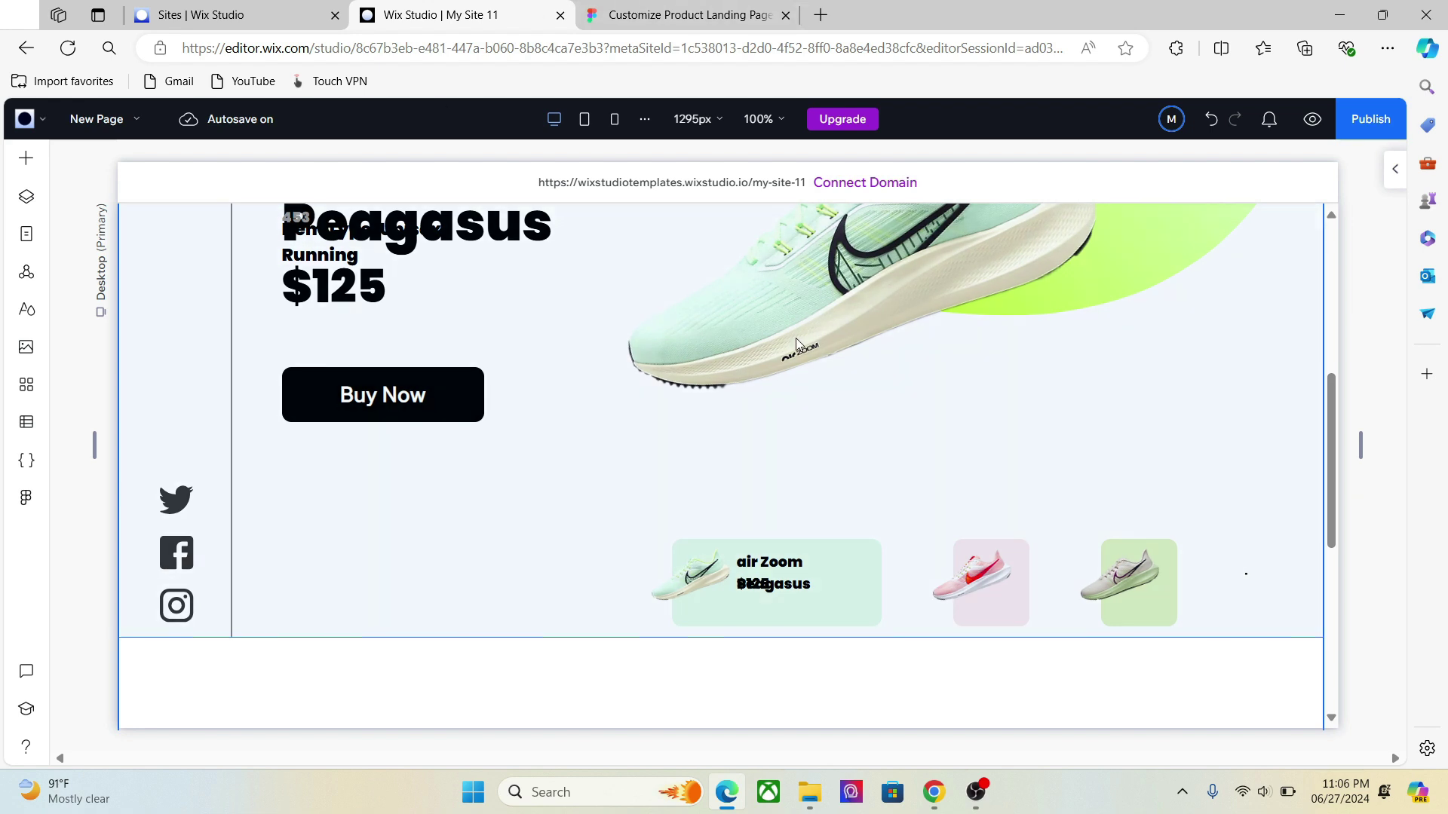
# Step: Switch to Figma, browse the Wix Studio plugin's wireframes, and get the Landing Page Wireframe file
pyautogui.click(668, 6)
pyautogui.click(614, 225)
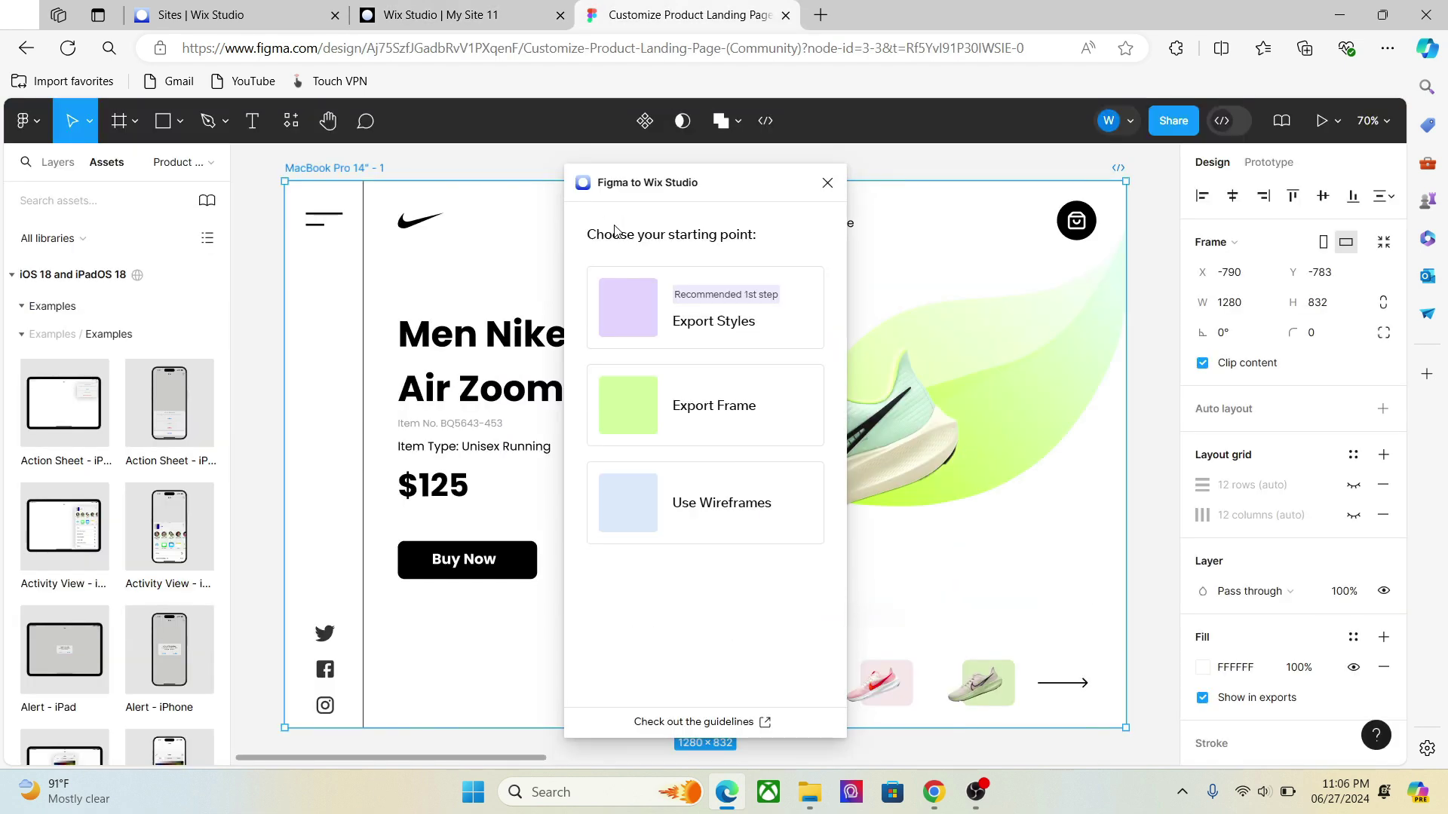
pyautogui.click(691, 522)
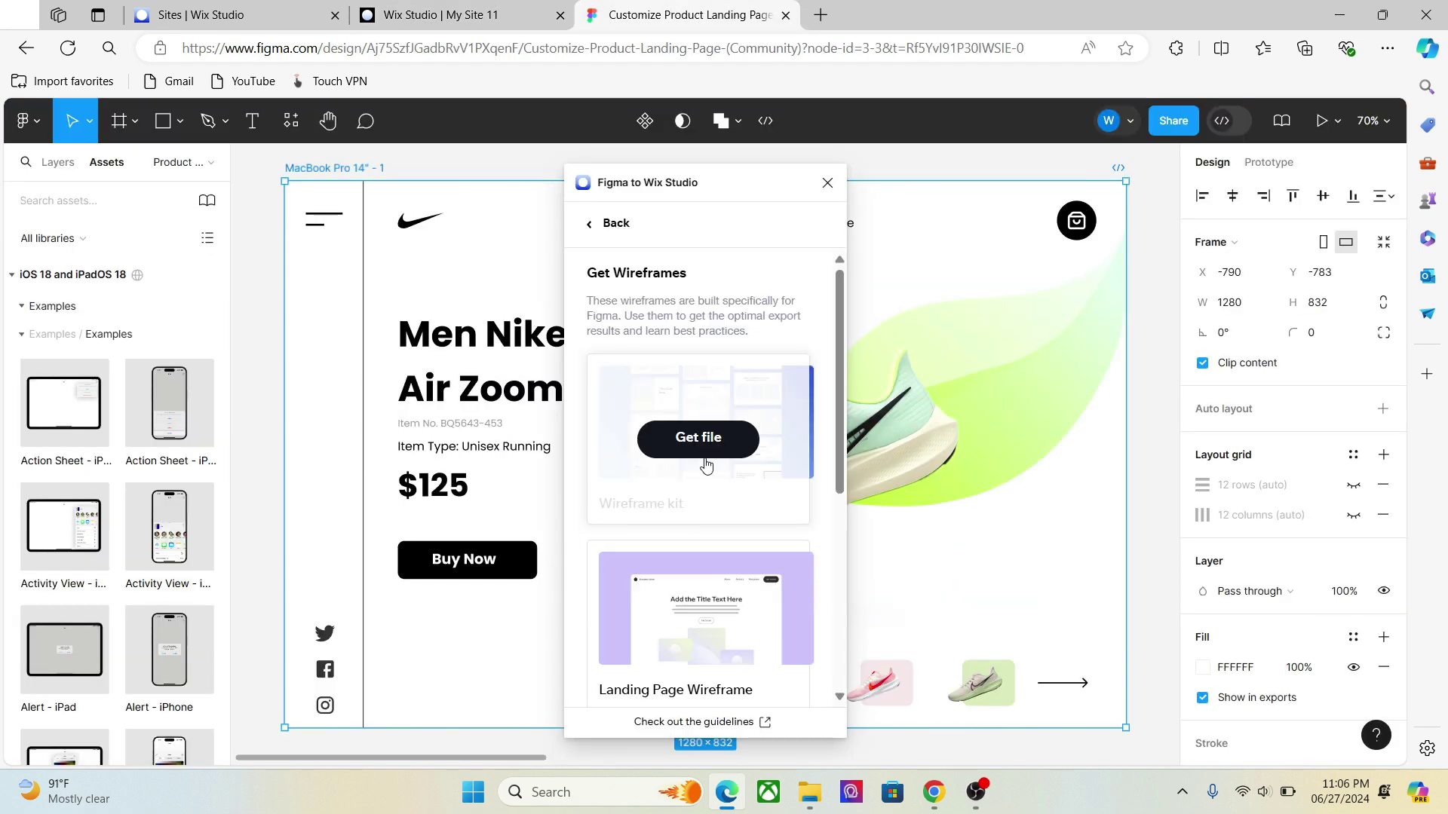
pyautogui.scroll(-3, 699, 422)
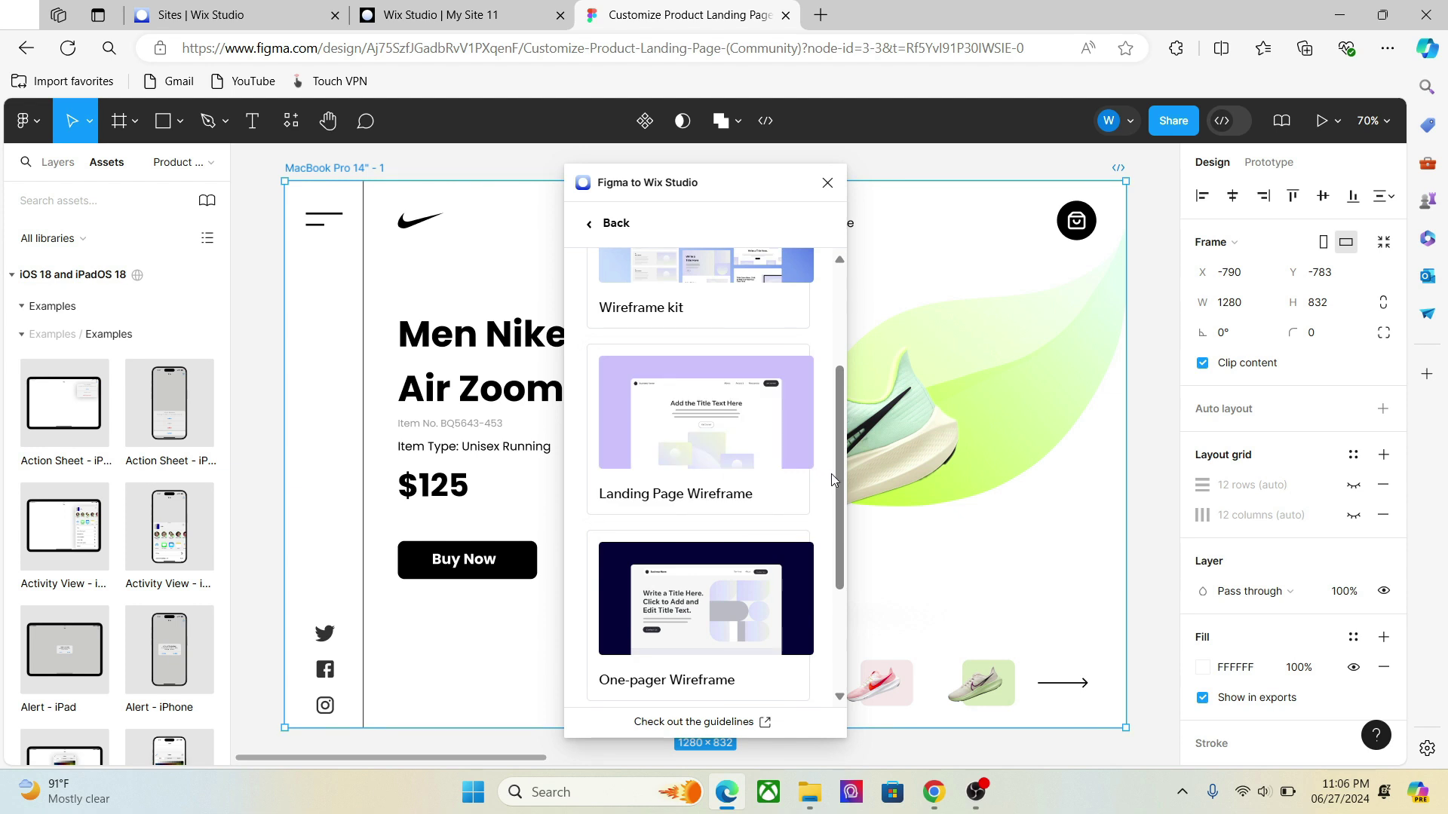
pyautogui.moveTo(837, 474); pyautogui.dragTo(822, 541)
pyautogui.moveTo(707, 486)
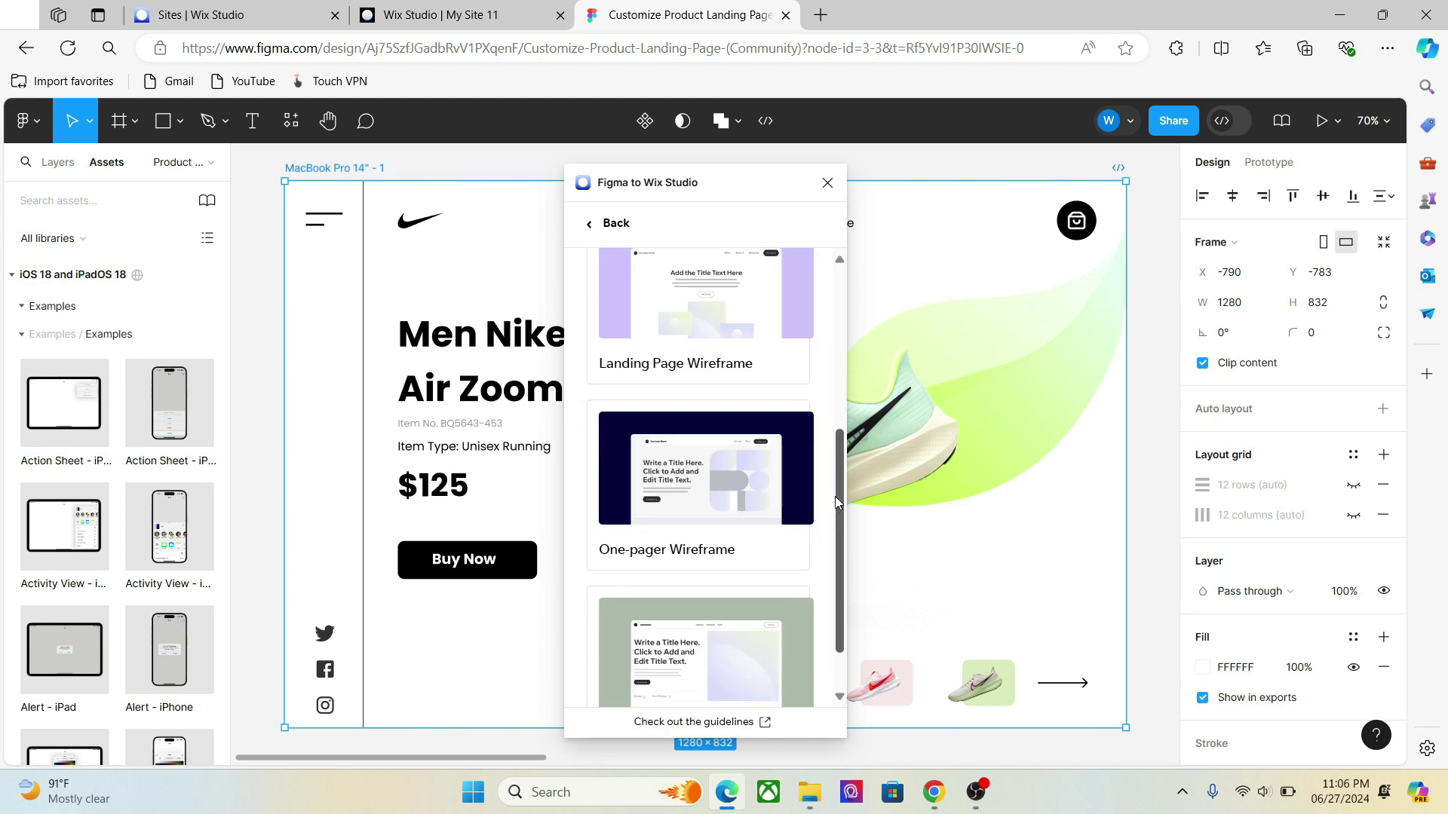
pyautogui.moveTo(835, 496); pyautogui.dragTo(847, 448)
pyautogui.click(727, 413)
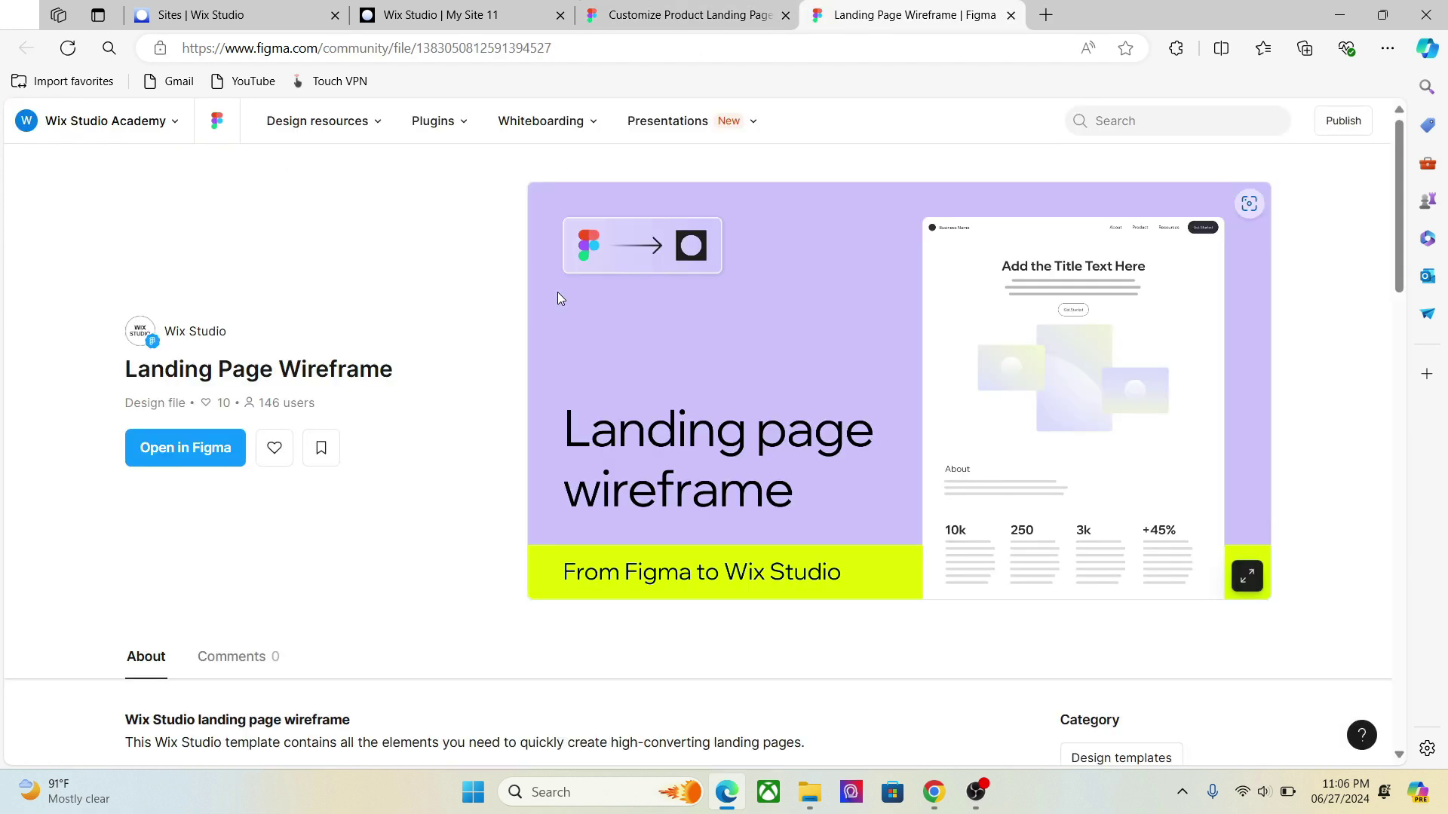
# Step: Open the Landing Page Wireframe in Figma and close the product landing page and community listing tabs
pyautogui.click(190, 447)
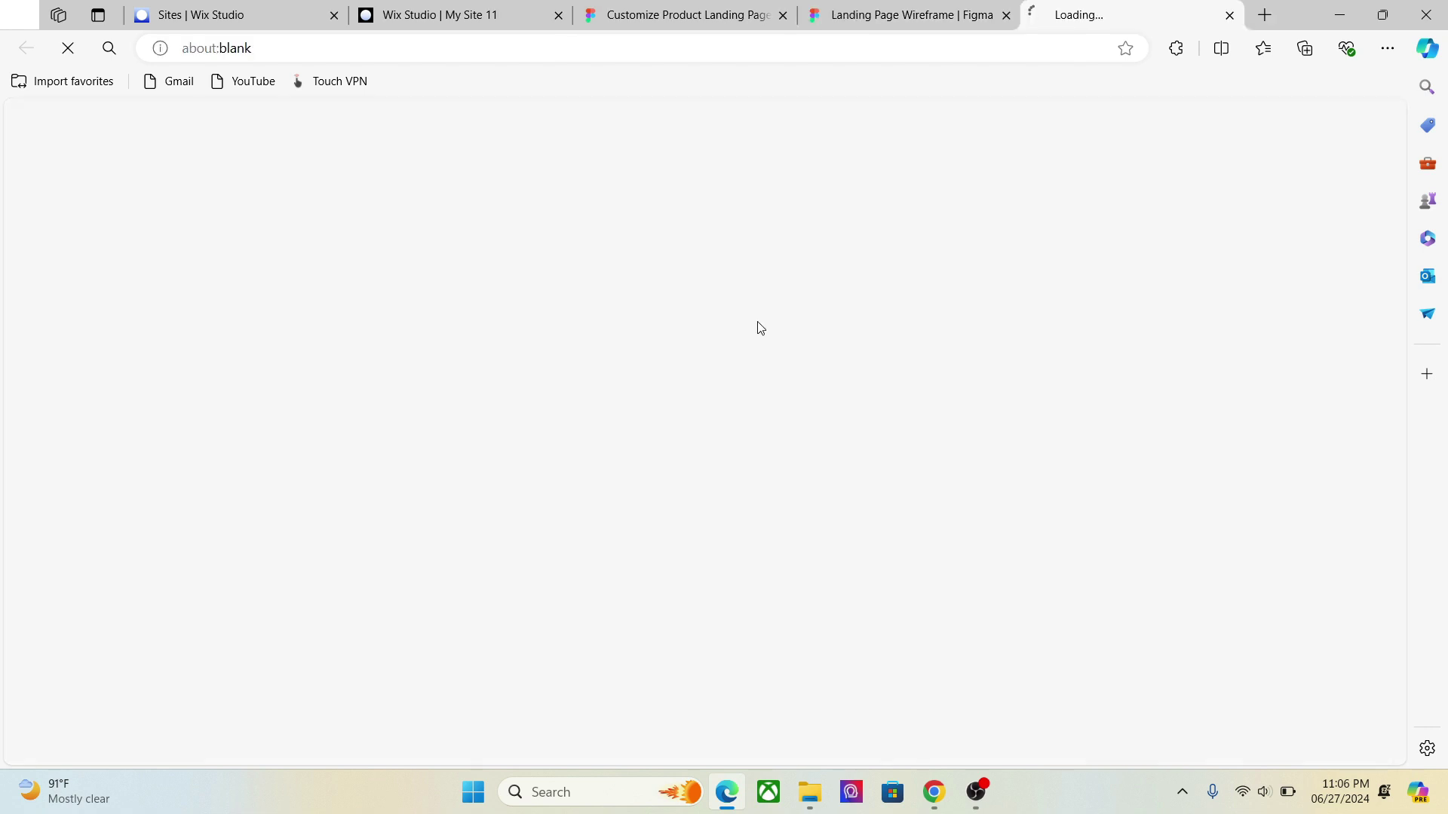
pyautogui.click(783, 16)
pyautogui.click(783, 16)
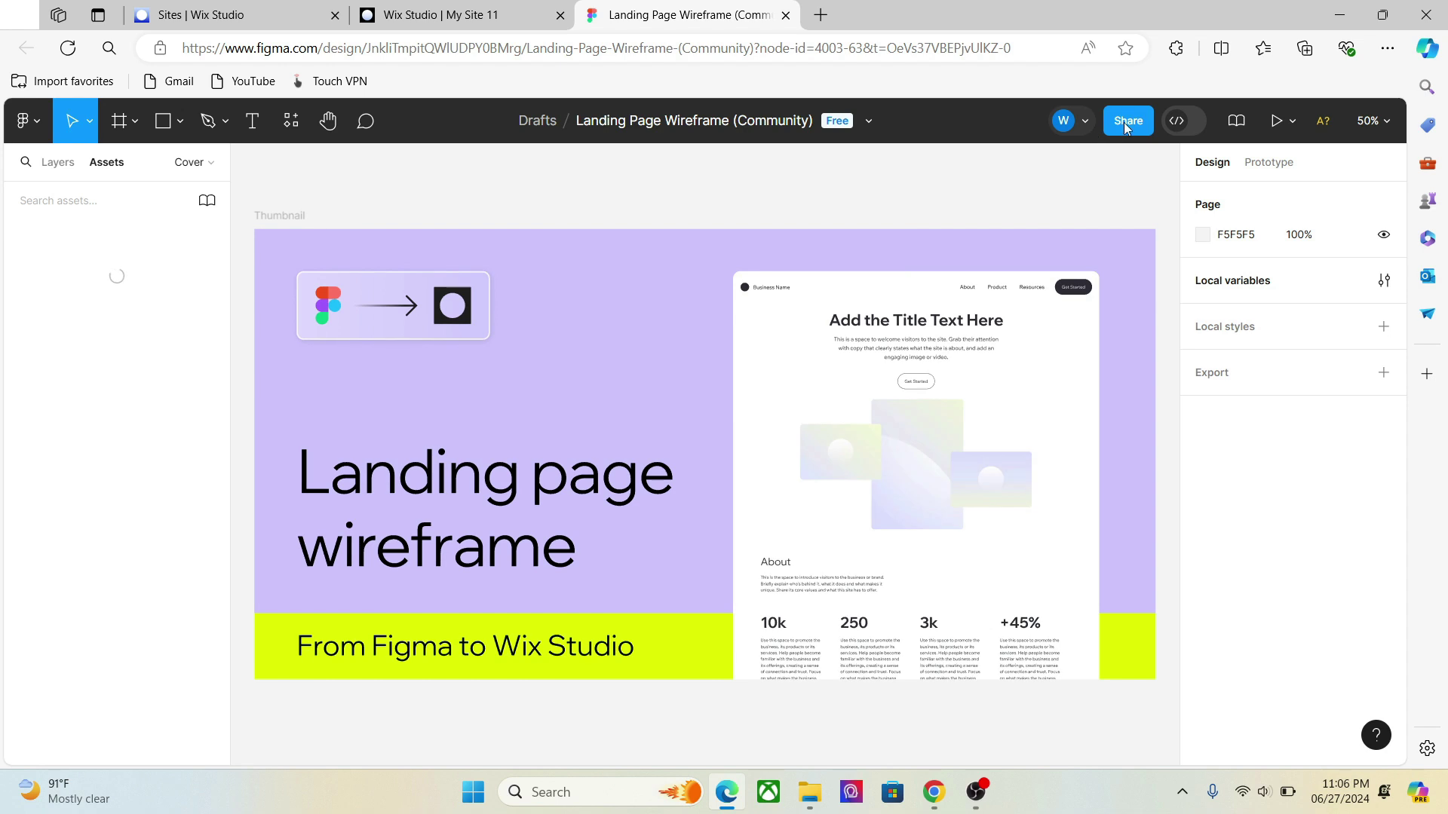
# Step: Open the Landing Page Wireframe page of the Figma file and copy the share link of its tall home page HP frame
pyautogui.click(201, 168)
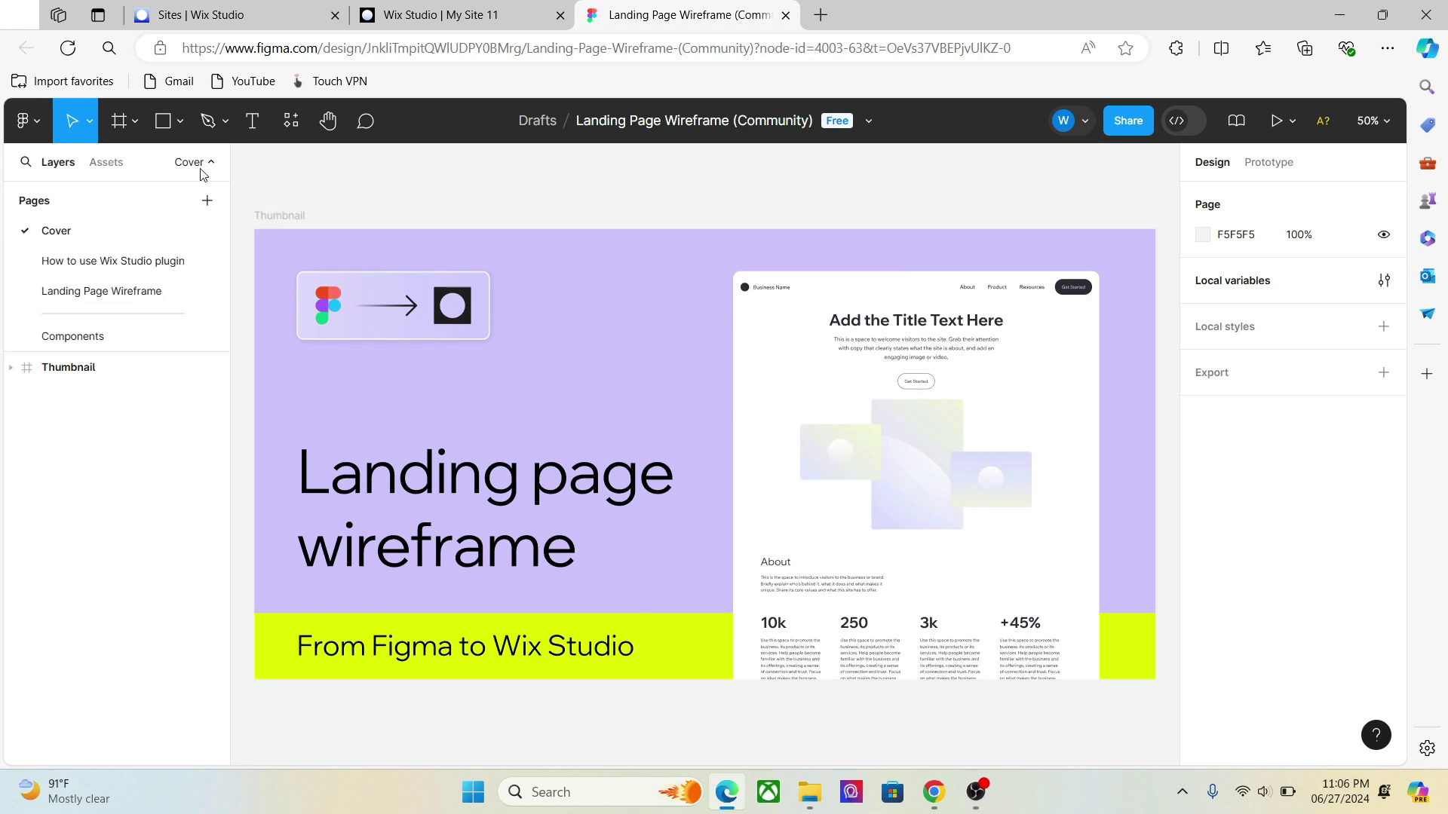
pyautogui.click(113, 291)
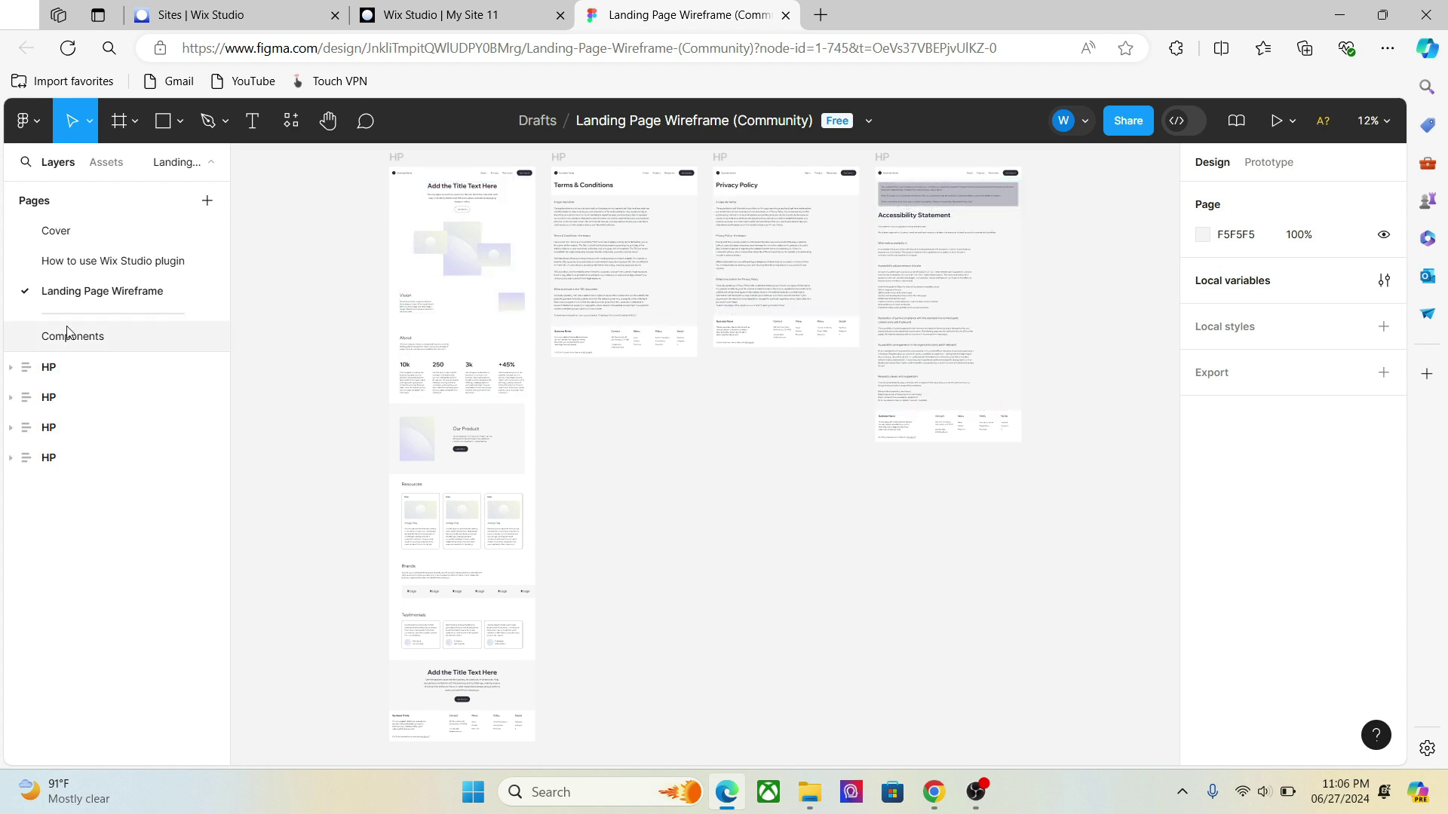
pyautogui.click(62, 461)
pyautogui.click(62, 458)
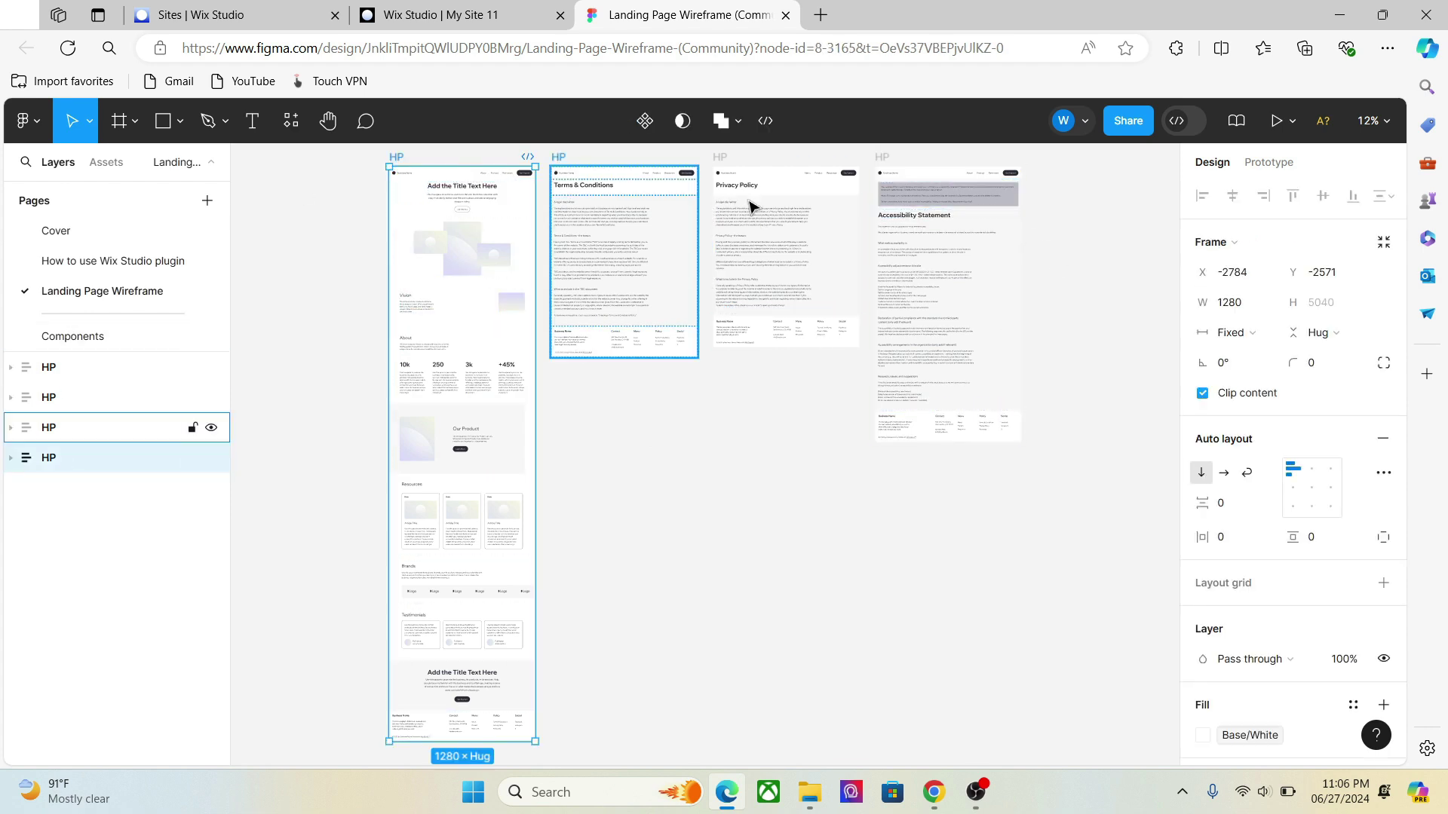
pyautogui.click(1128, 119)
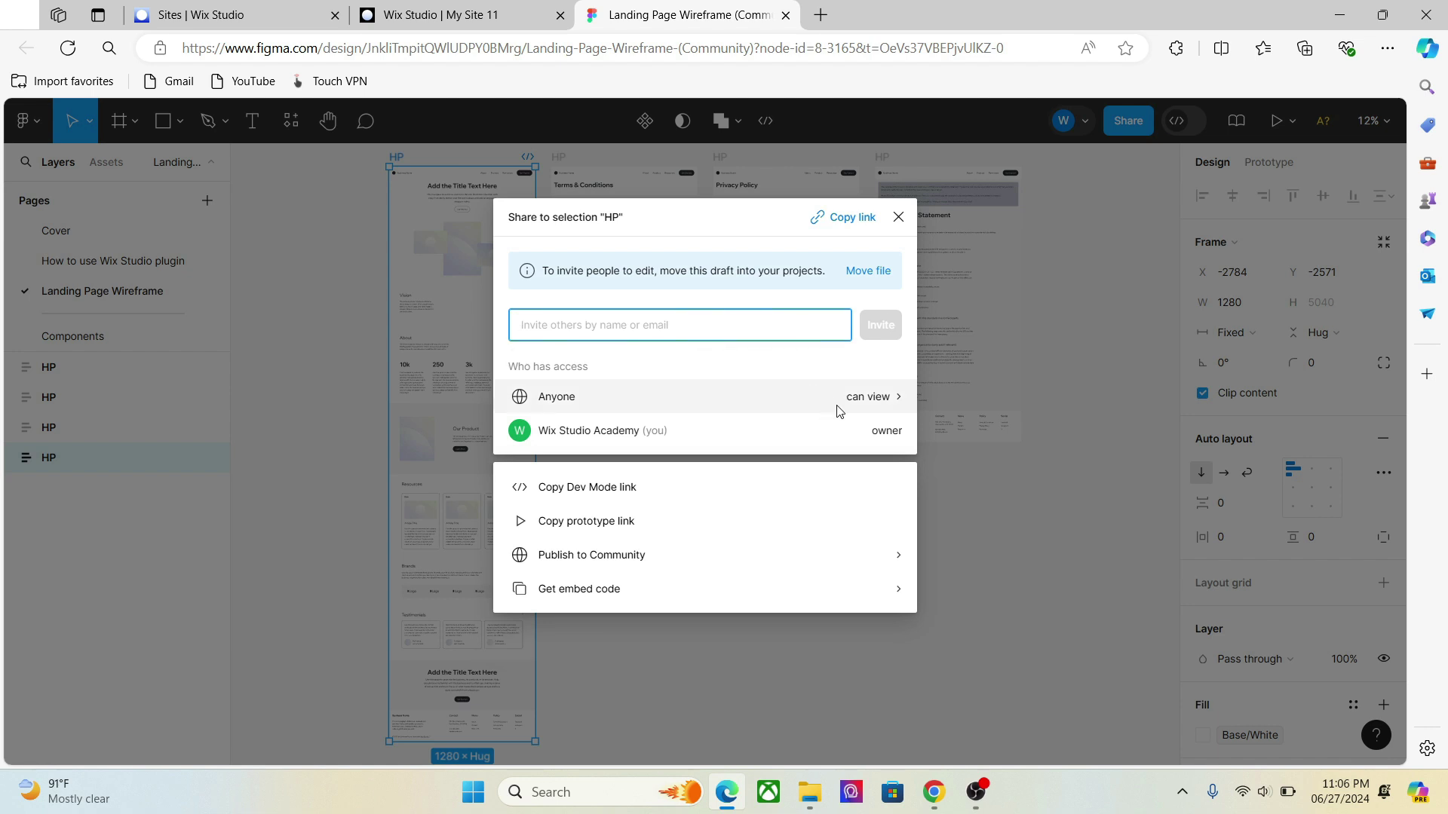
pyautogui.click(801, 487)
# Step: Switch to the Wix Studio site and connect its Figma import to the copied Landing Page Wireframe link
pyautogui.click(507, 9)
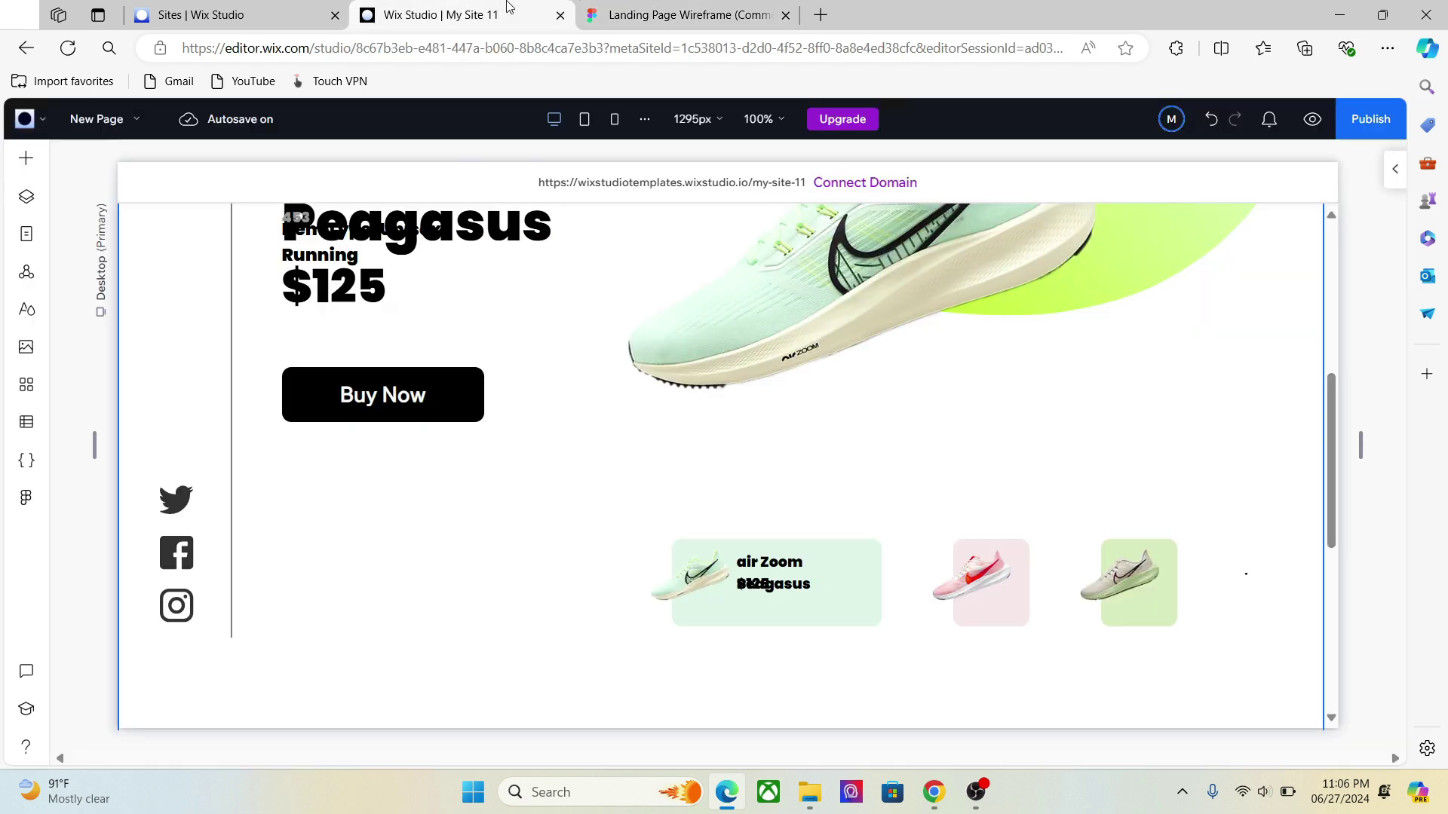
pyautogui.click(26, 502)
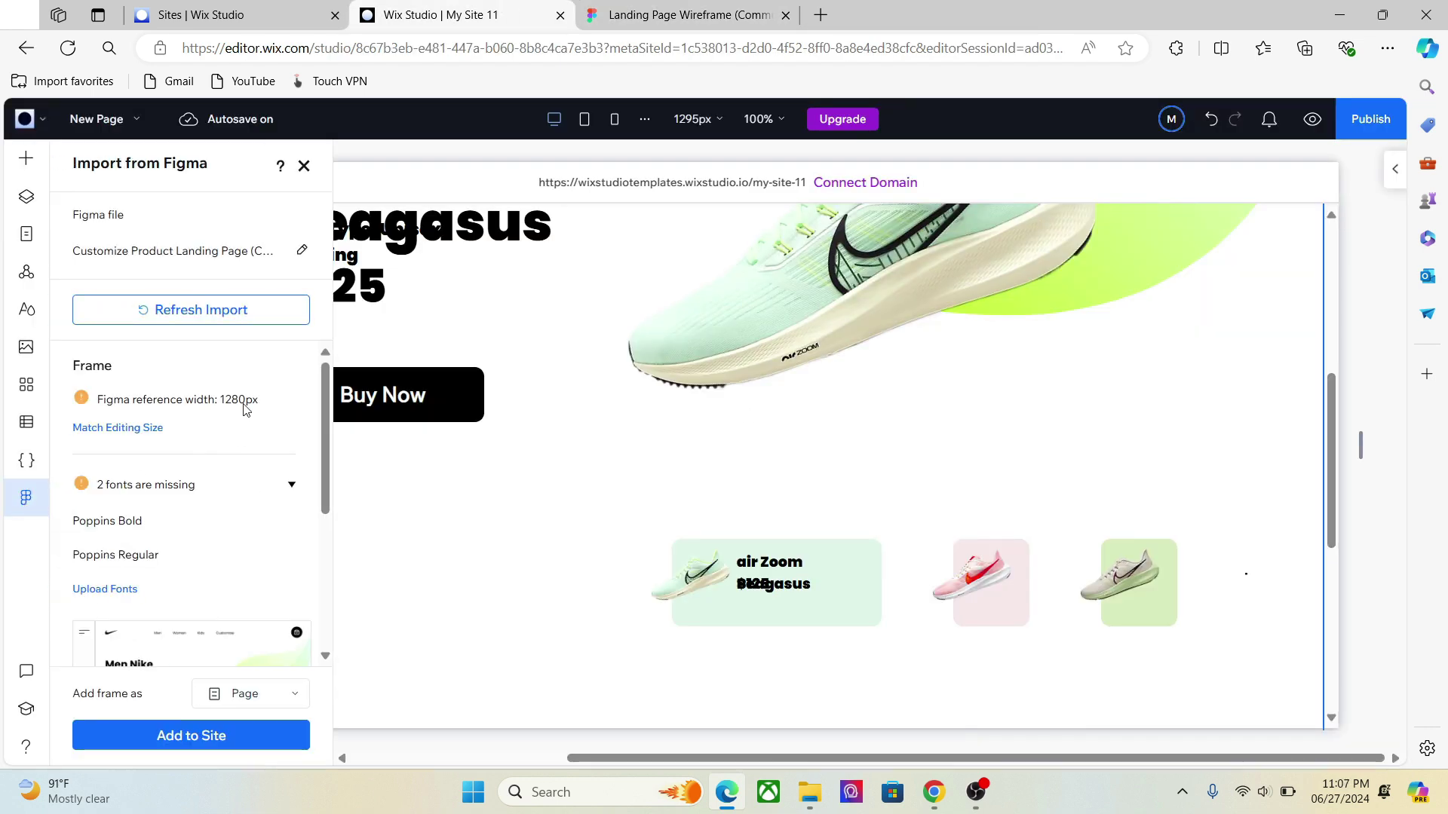
pyautogui.click(302, 250)
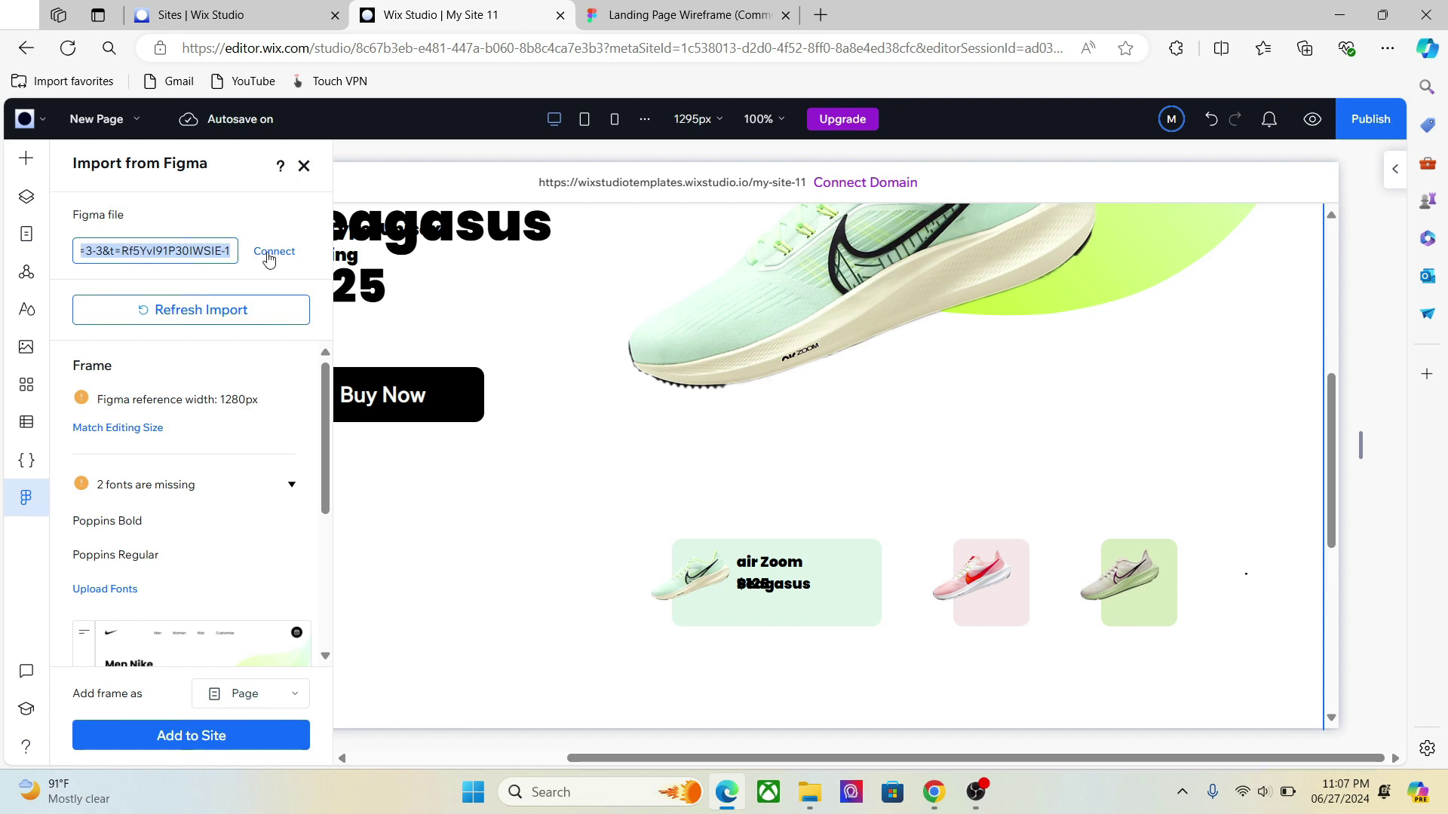
pyautogui.hotkey('ctrl', 'v')
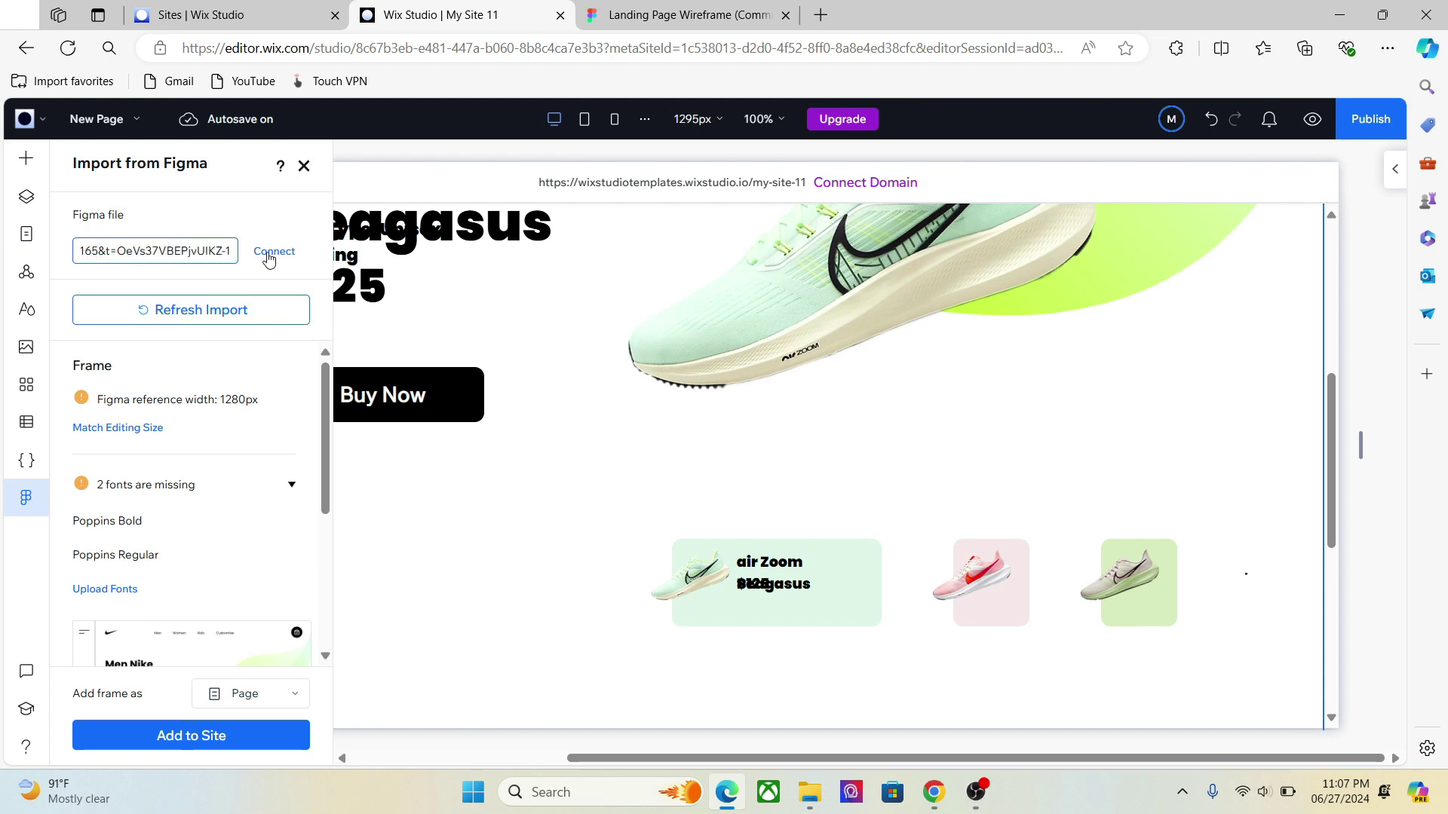
pyautogui.click(273, 251)
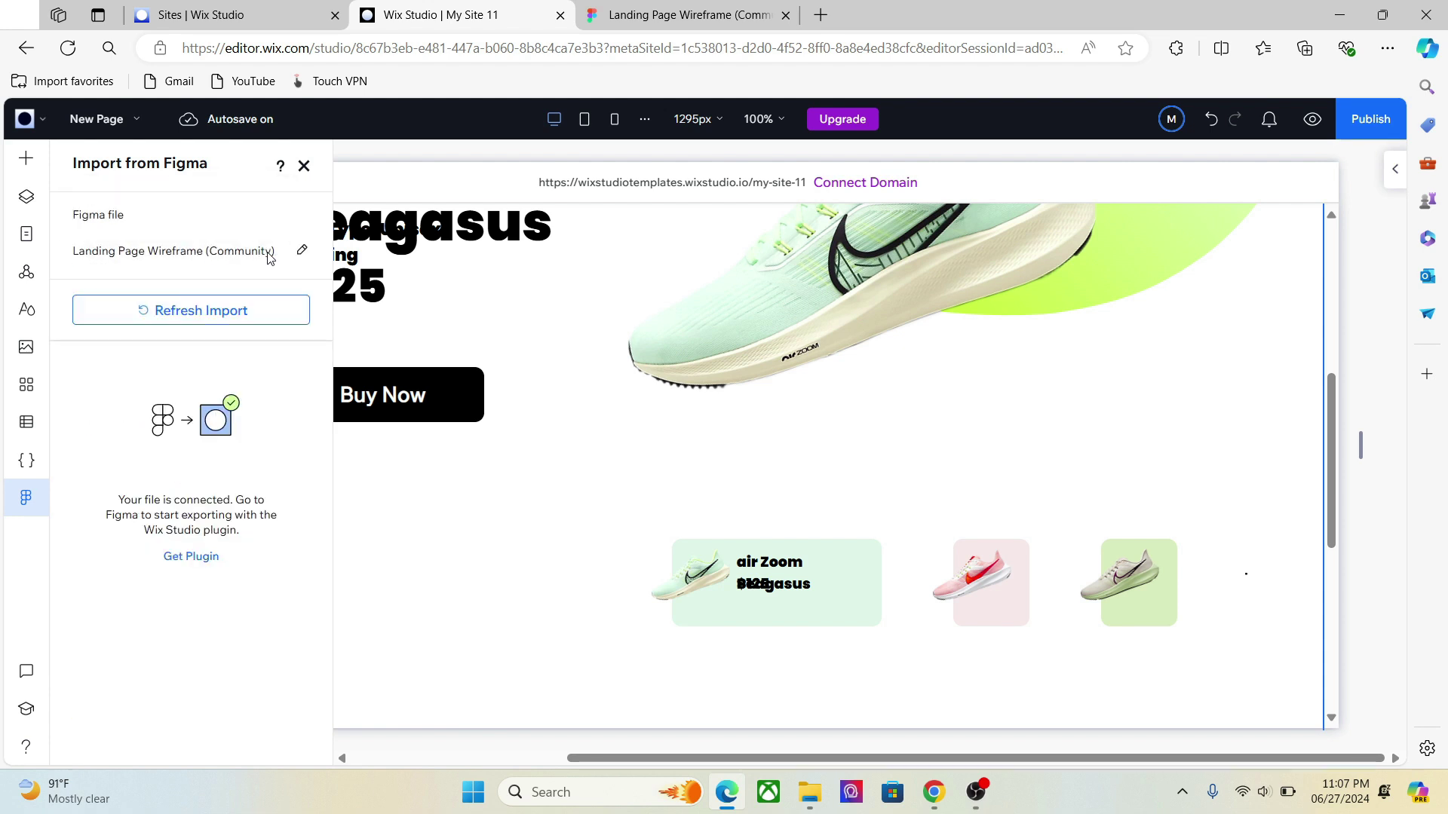
# Step: Return to Figma, run the Figma to Wix Studio plugin without setup, and export the HP frame's styles
pyautogui.click(730, 14)
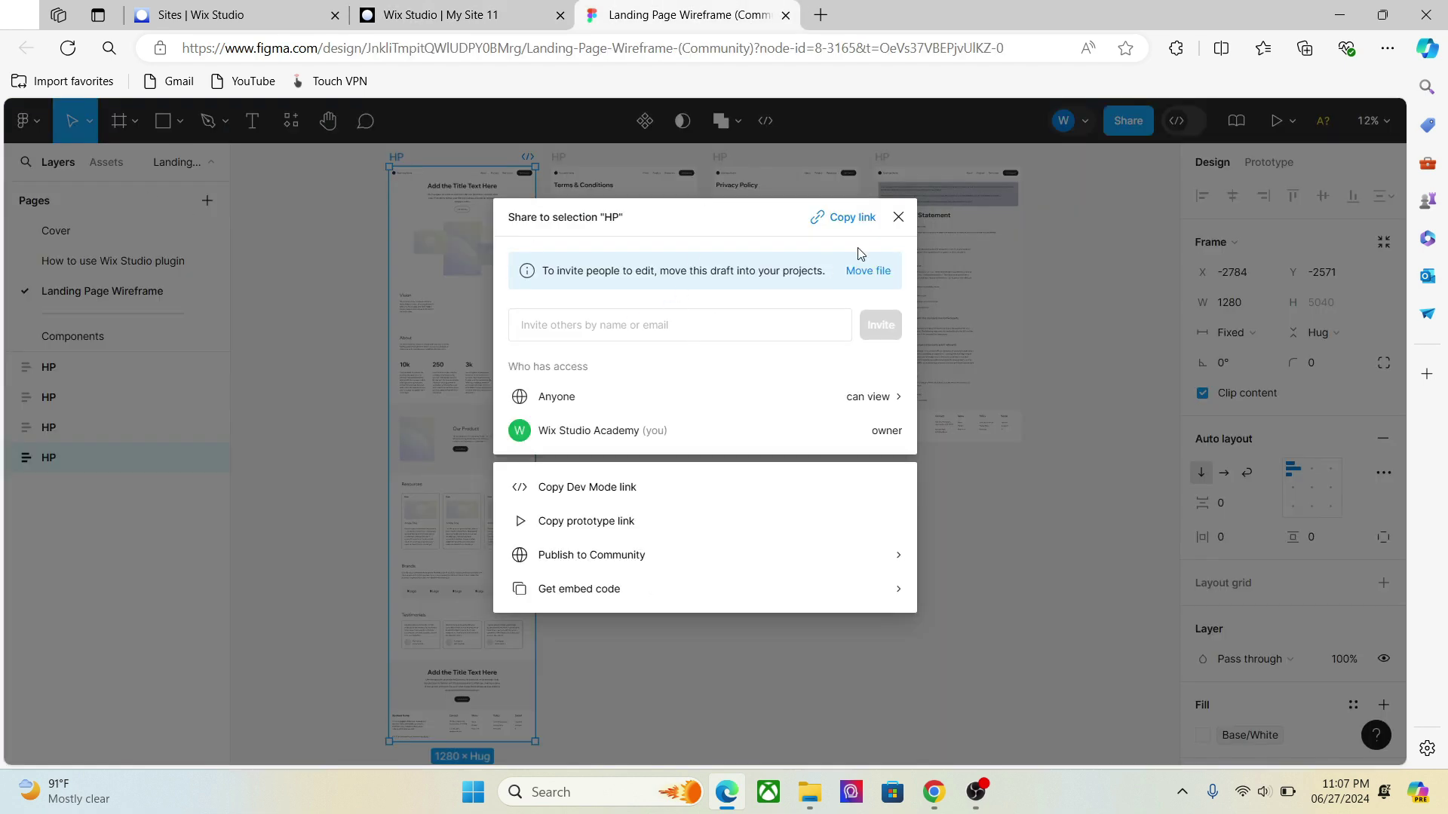
pyautogui.click(898, 217)
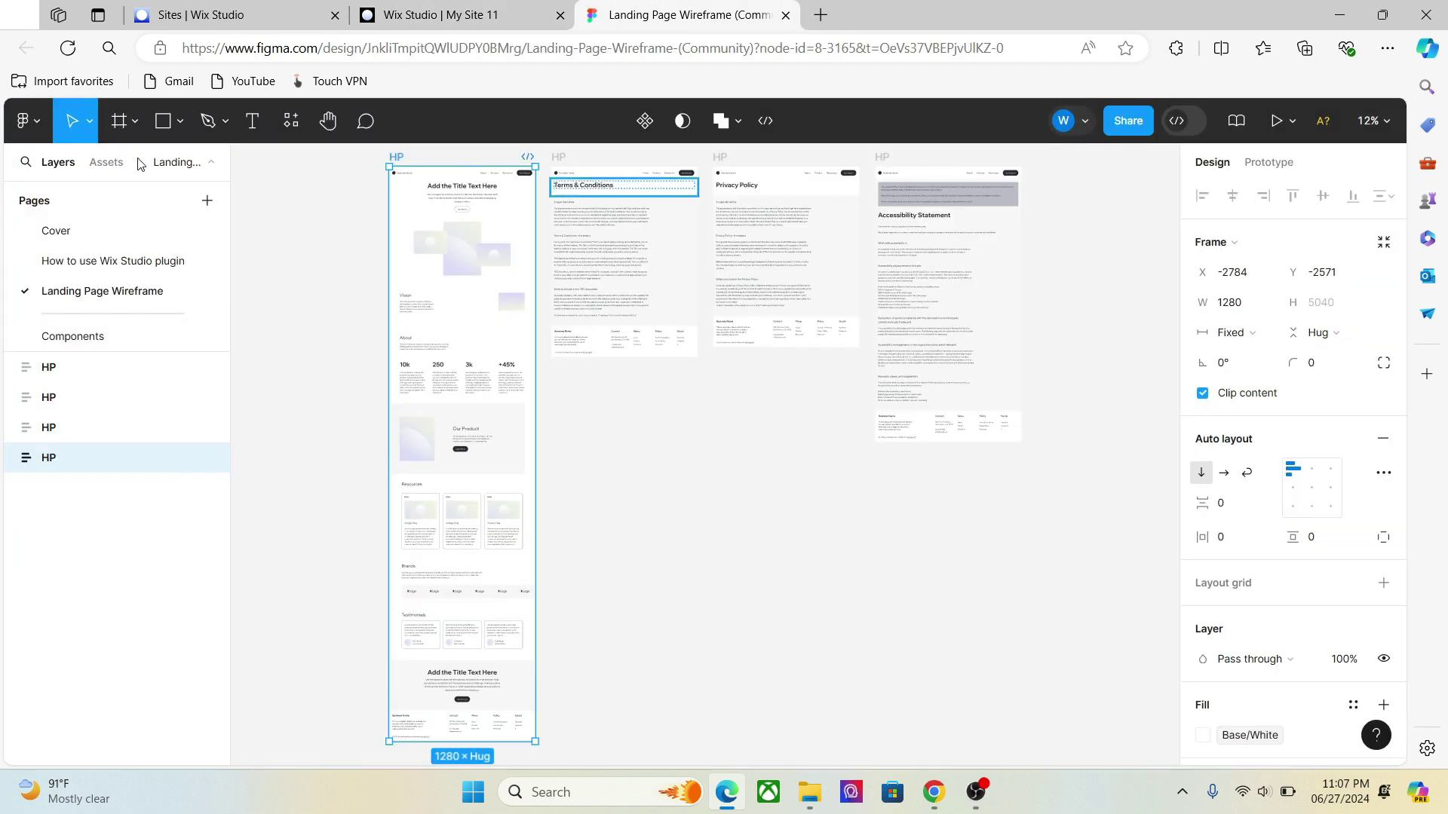
pyautogui.click(27, 123)
pyautogui.moveTo(121, 421)
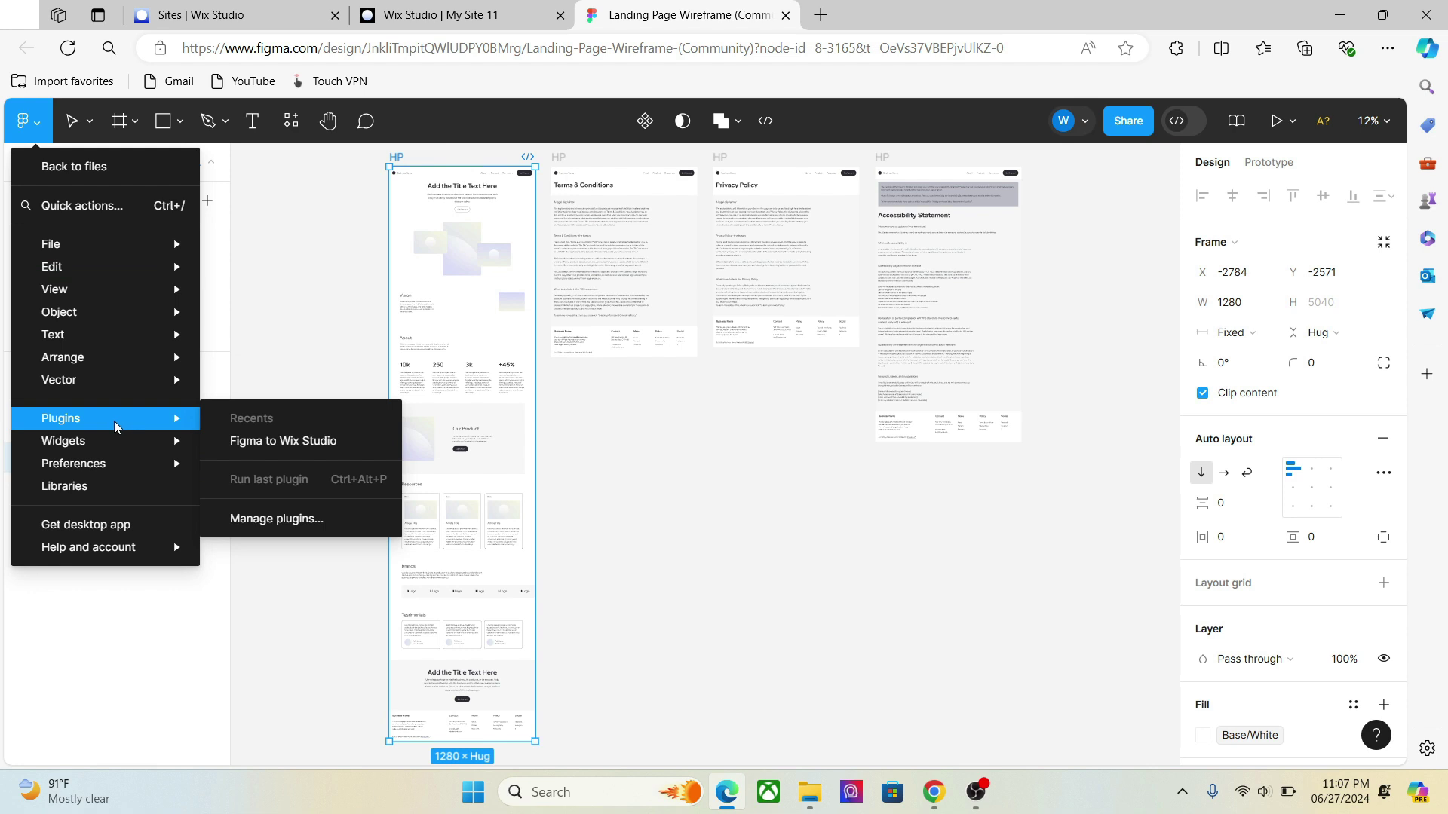
pyautogui.click(306, 443)
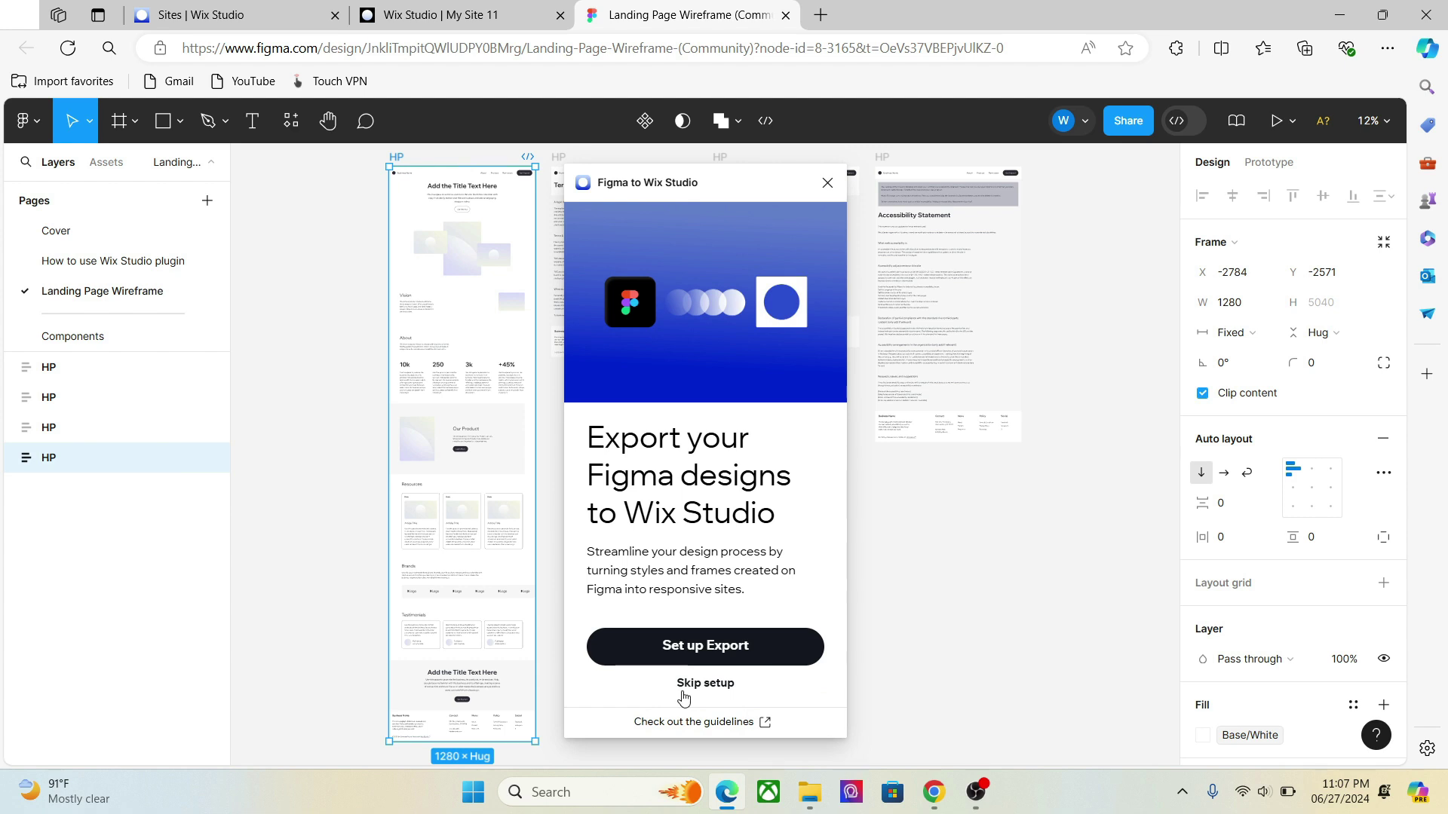
pyautogui.click(684, 687)
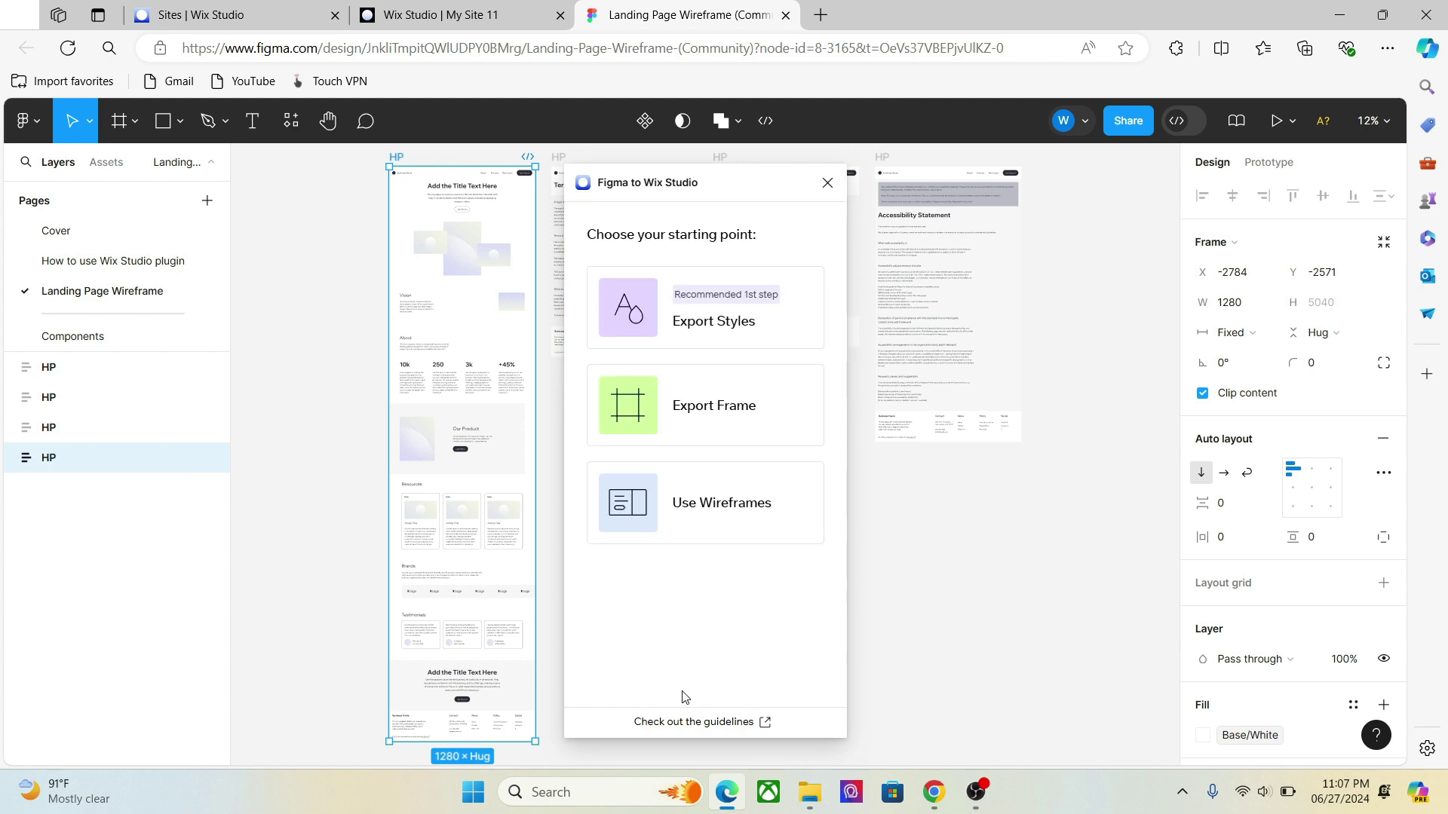
pyautogui.click(716, 327)
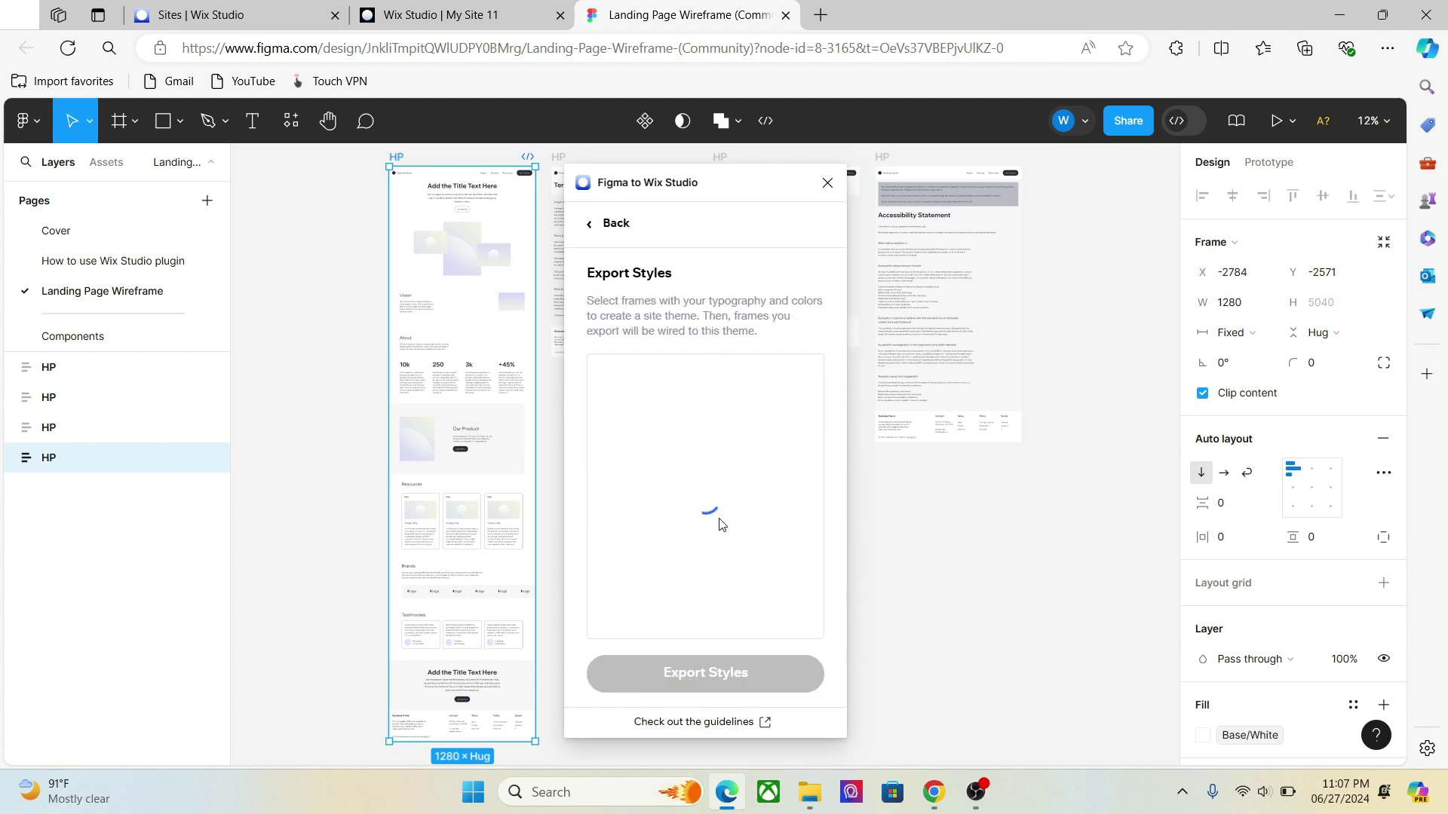
pyautogui.click(694, 671)
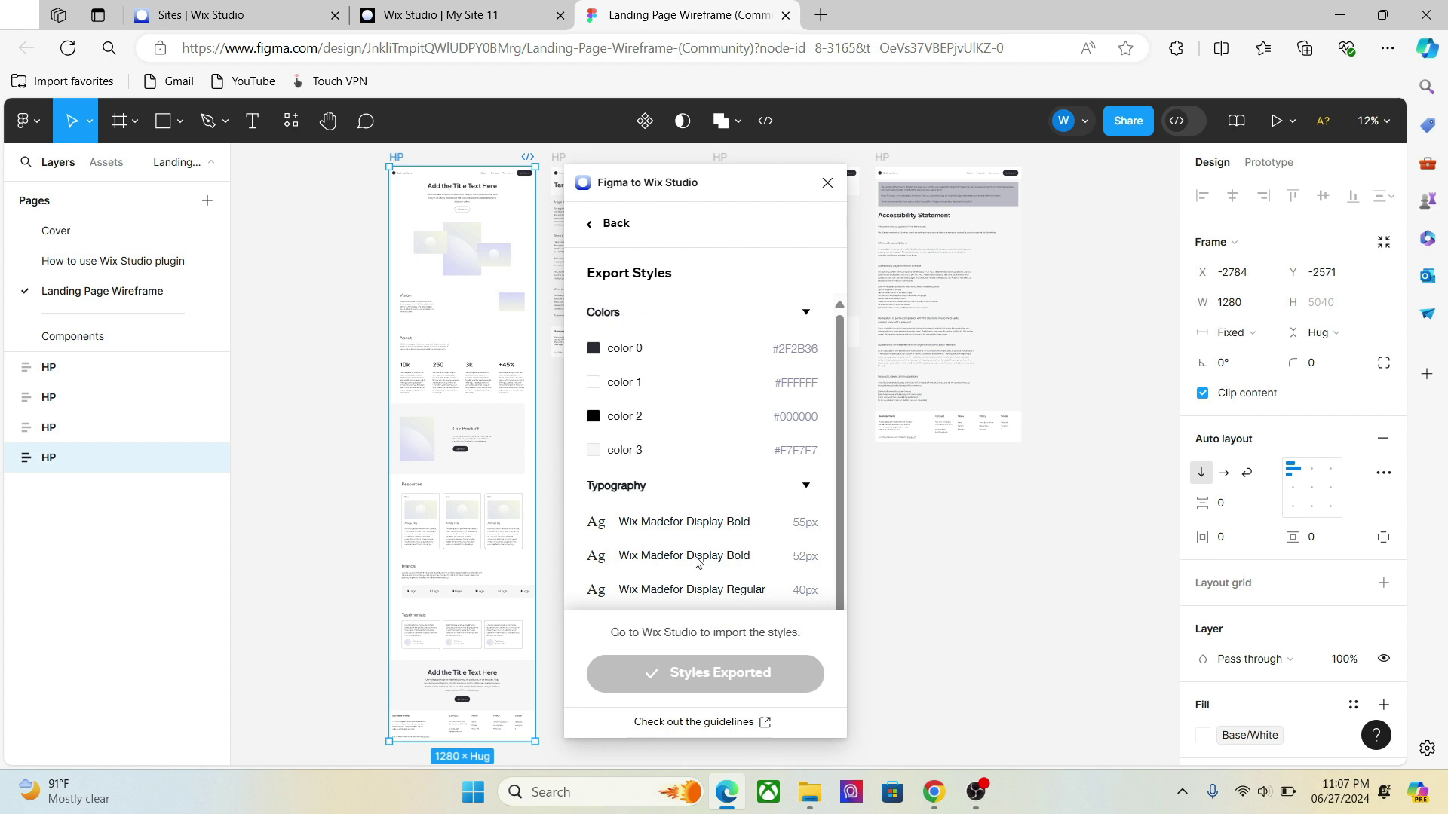
# Step: Export the selected 1280 px wide HP frame with the Figma to Wix Studio plugin
pyautogui.click(613, 224)
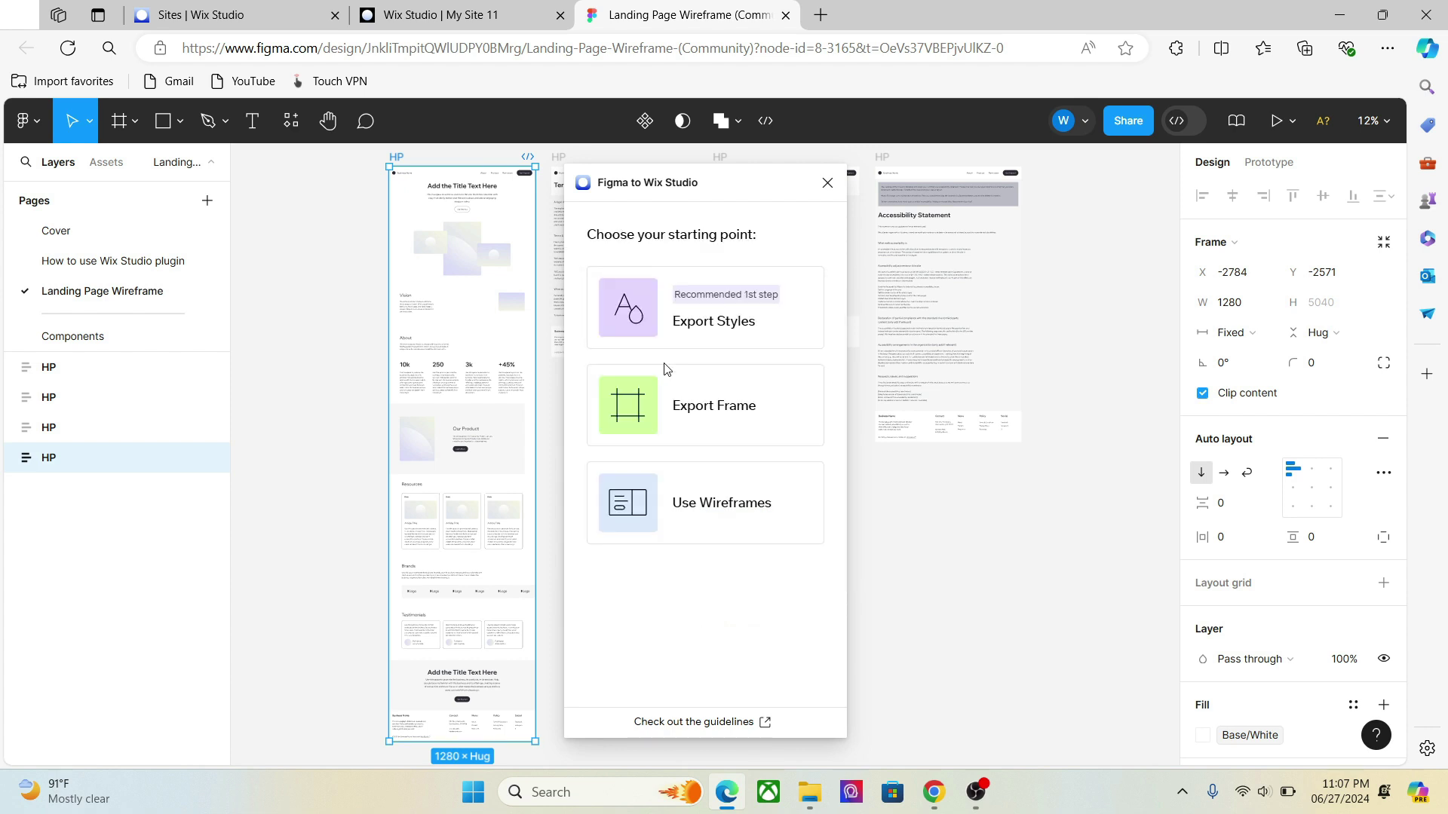
pyautogui.click(690, 391)
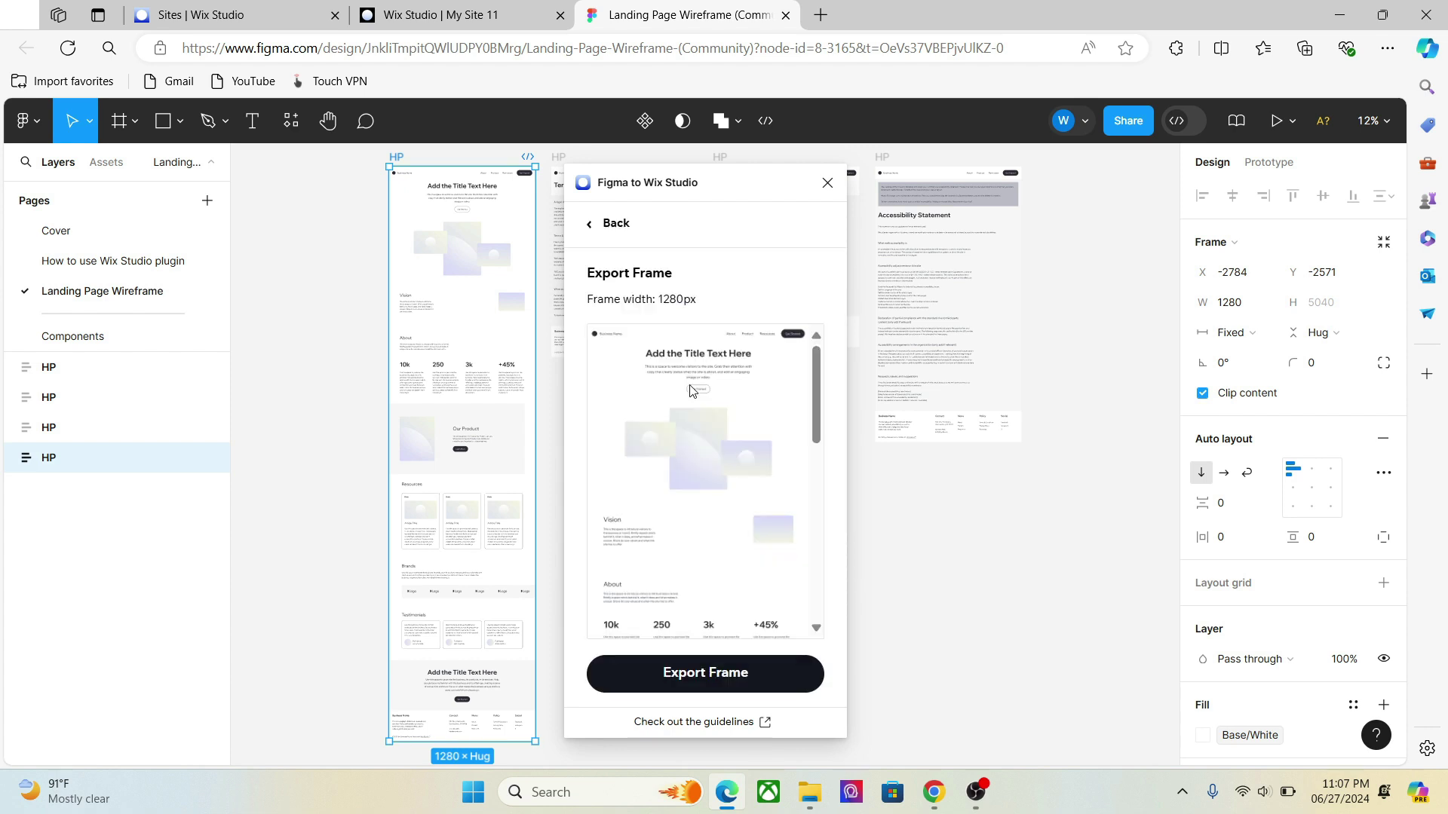
pyautogui.click(726, 677)
# Step: Switch to Wix Studio, refresh the Figma import, and add the wireframe frame to the site as a Page
pyautogui.click(445, 15)
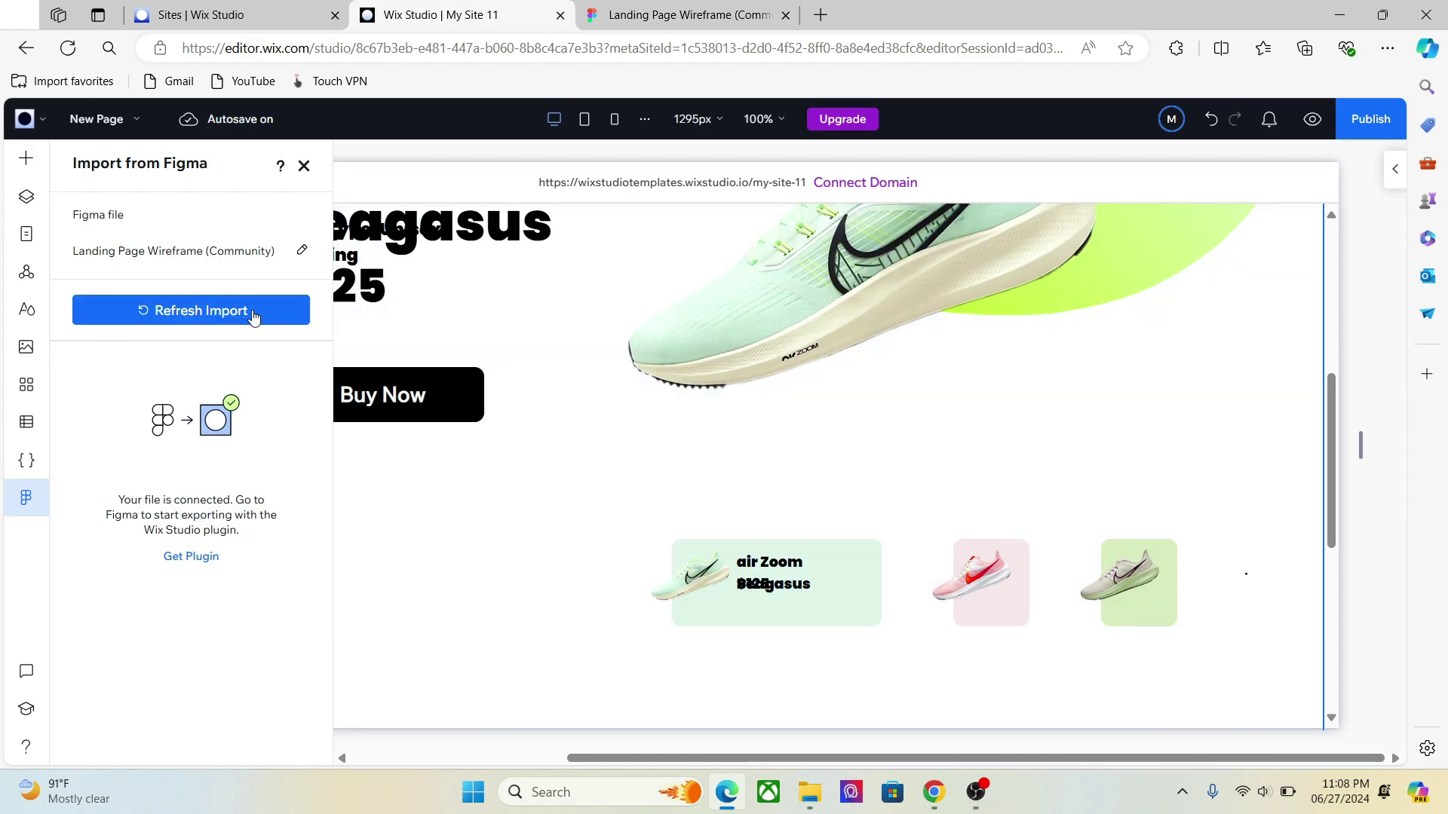
pyautogui.click(254, 316)
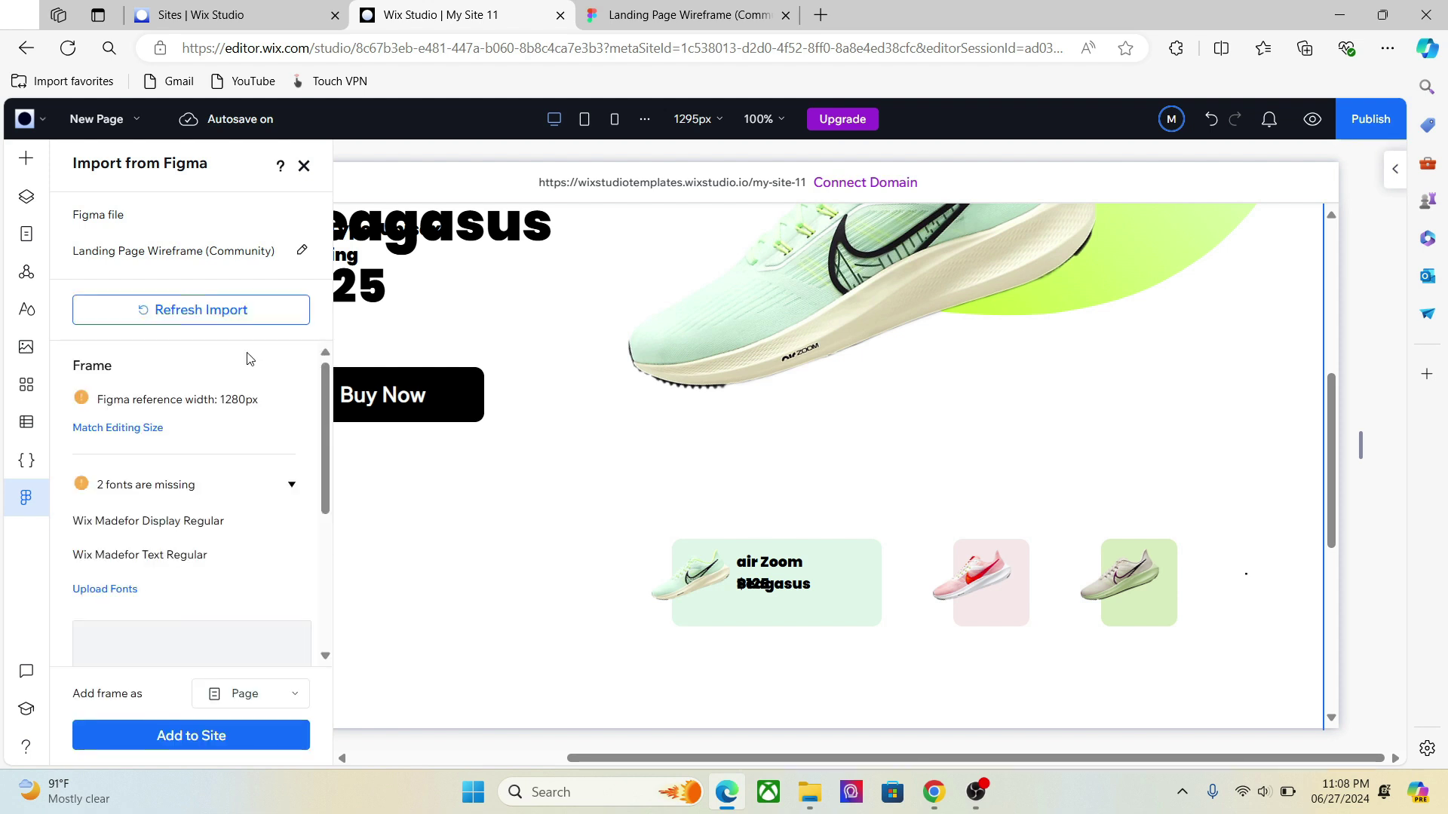
pyautogui.moveTo(319, 427); pyautogui.dragTo(315, 581)
pyautogui.moveTo(299, 418)
pyautogui.mouseDown()
pyautogui.moveTo(297, 554)
pyautogui.moveTo(305, 423)
pyautogui.mouseUp()
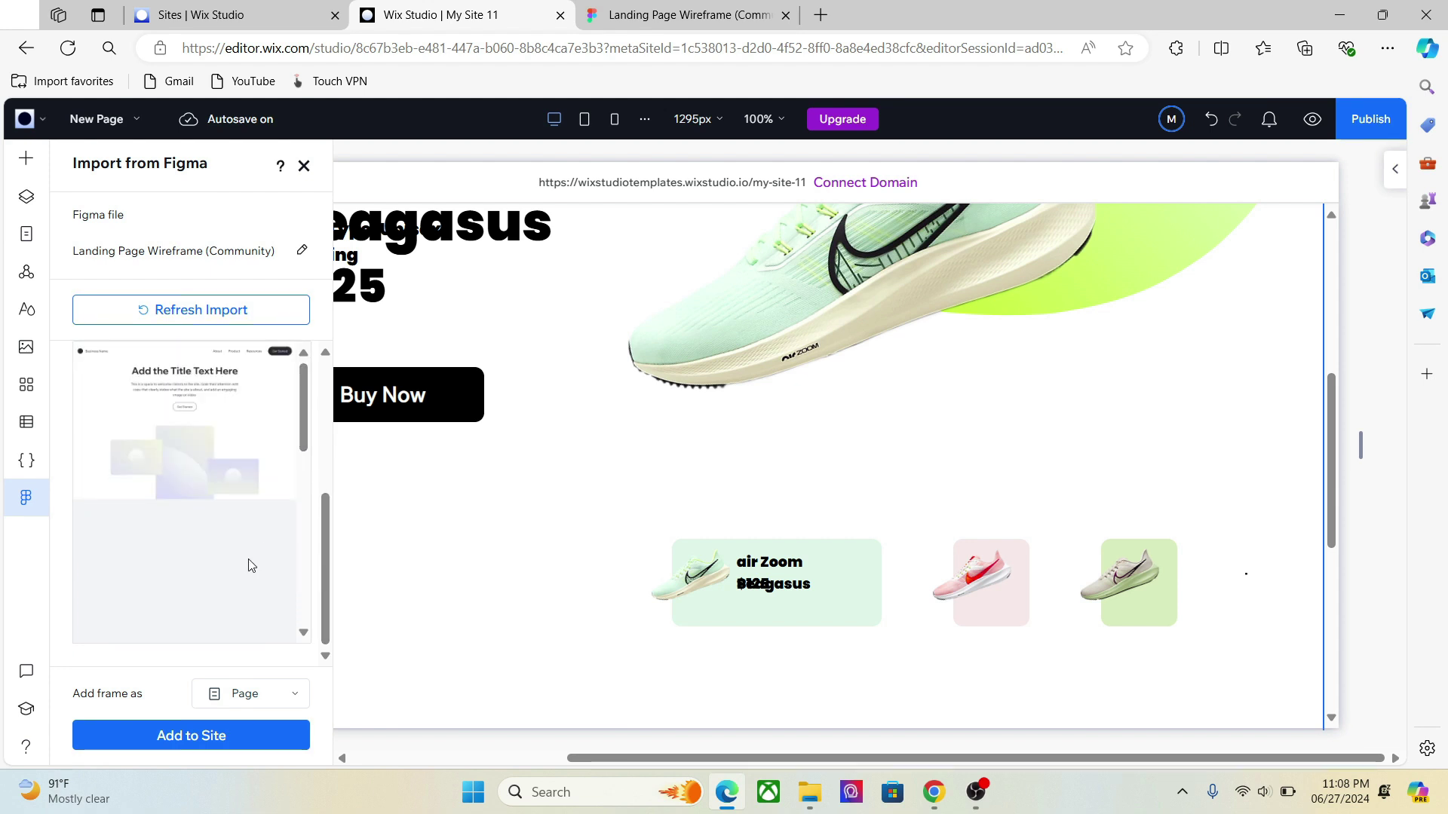
pyautogui.click(248, 695)
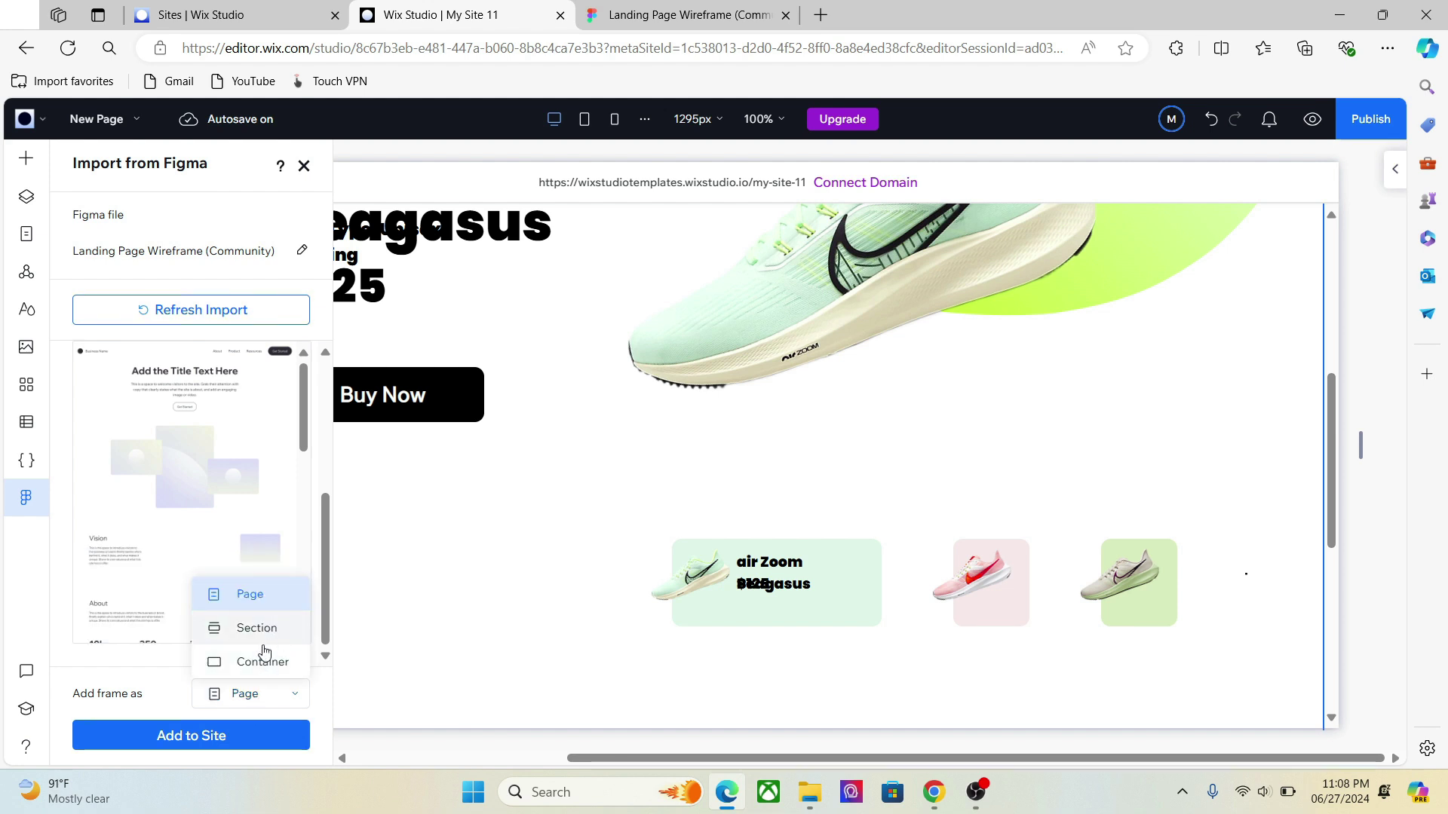
pyautogui.click(248, 701)
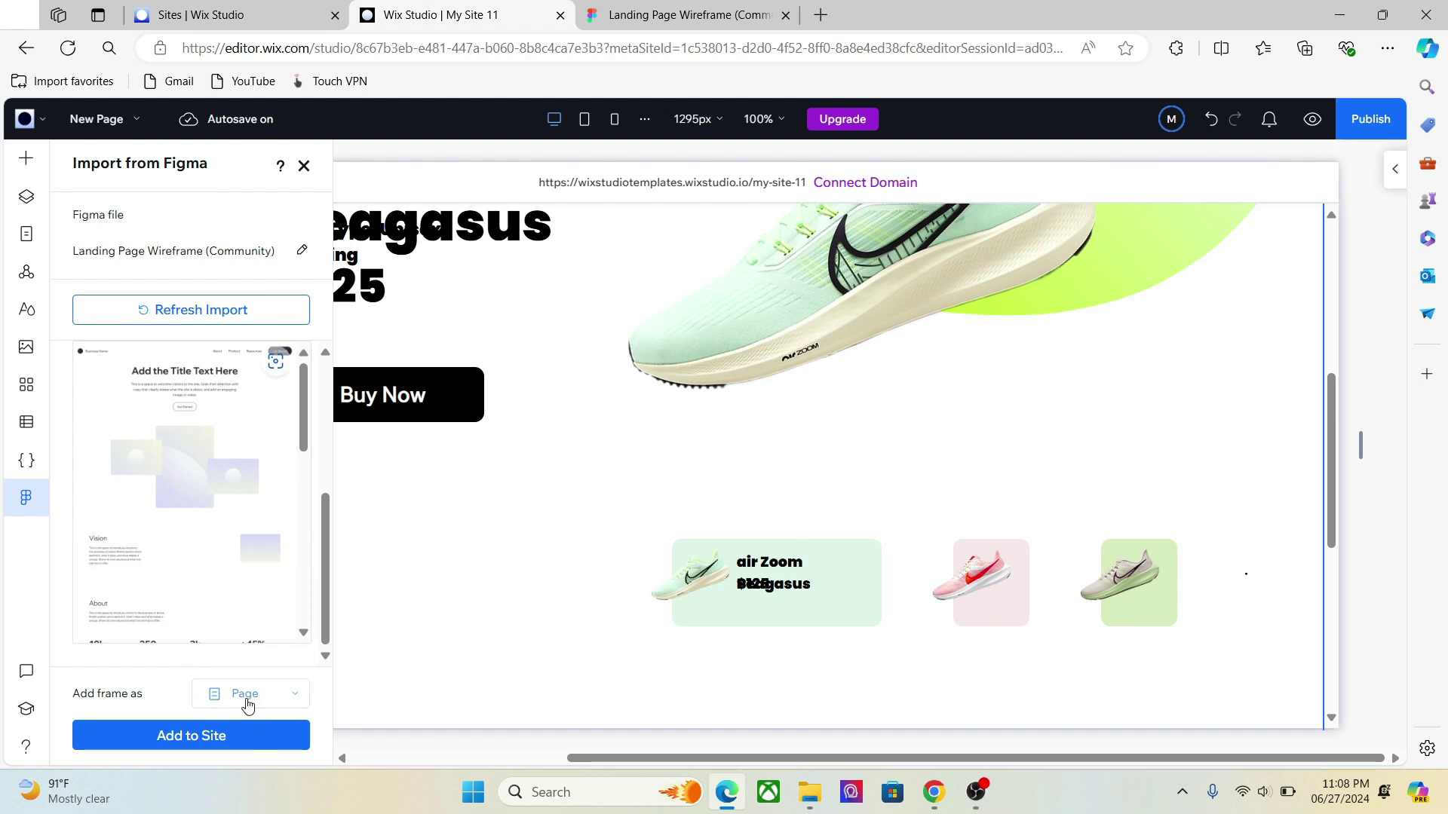
pyautogui.click(211, 743)
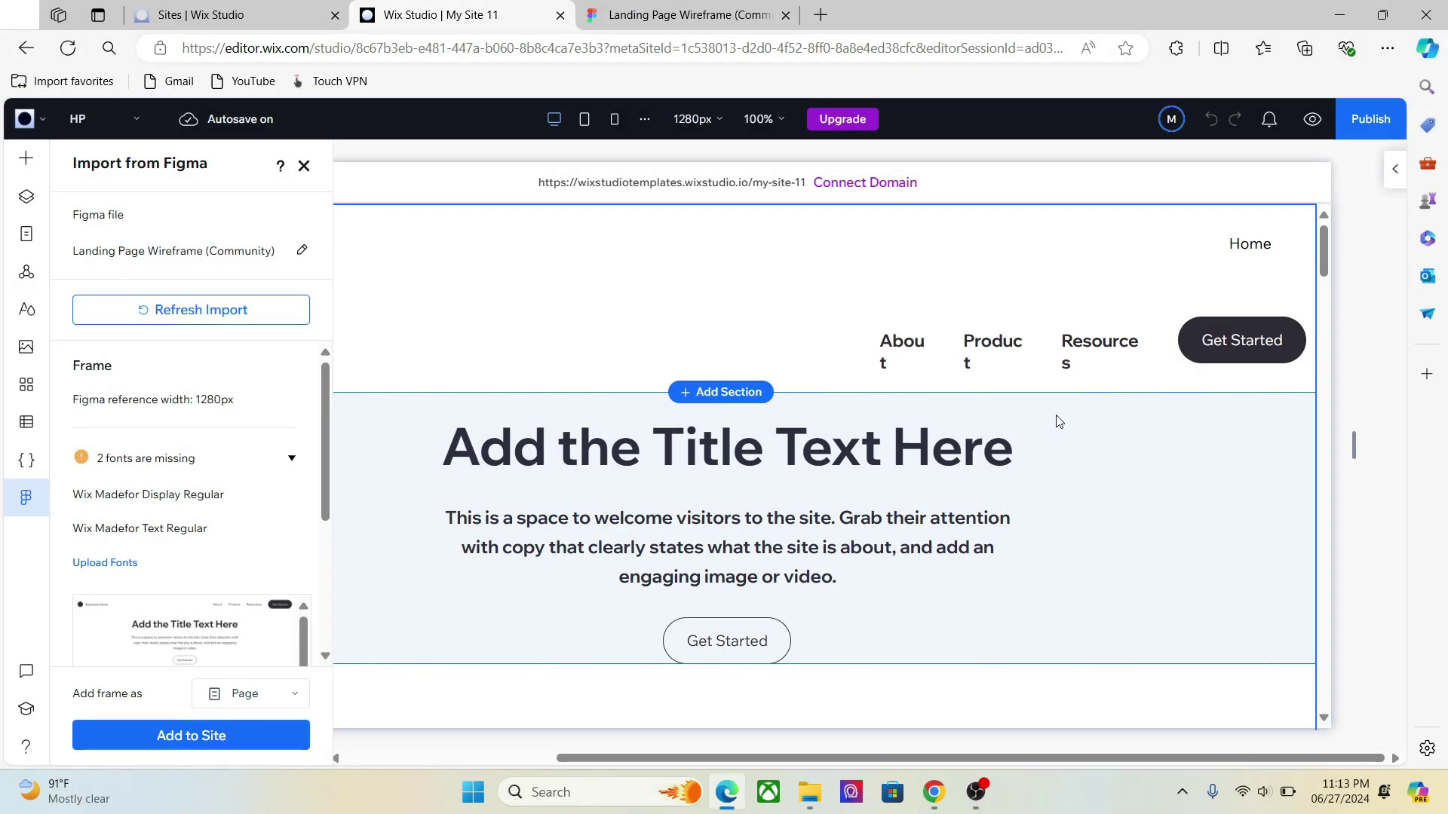
# Step: Examine the hero text and images of the imported HP page, closing the Figma import panel
pyautogui.scroll(-5, 1299, 291)
pyautogui.click(1308, 293)
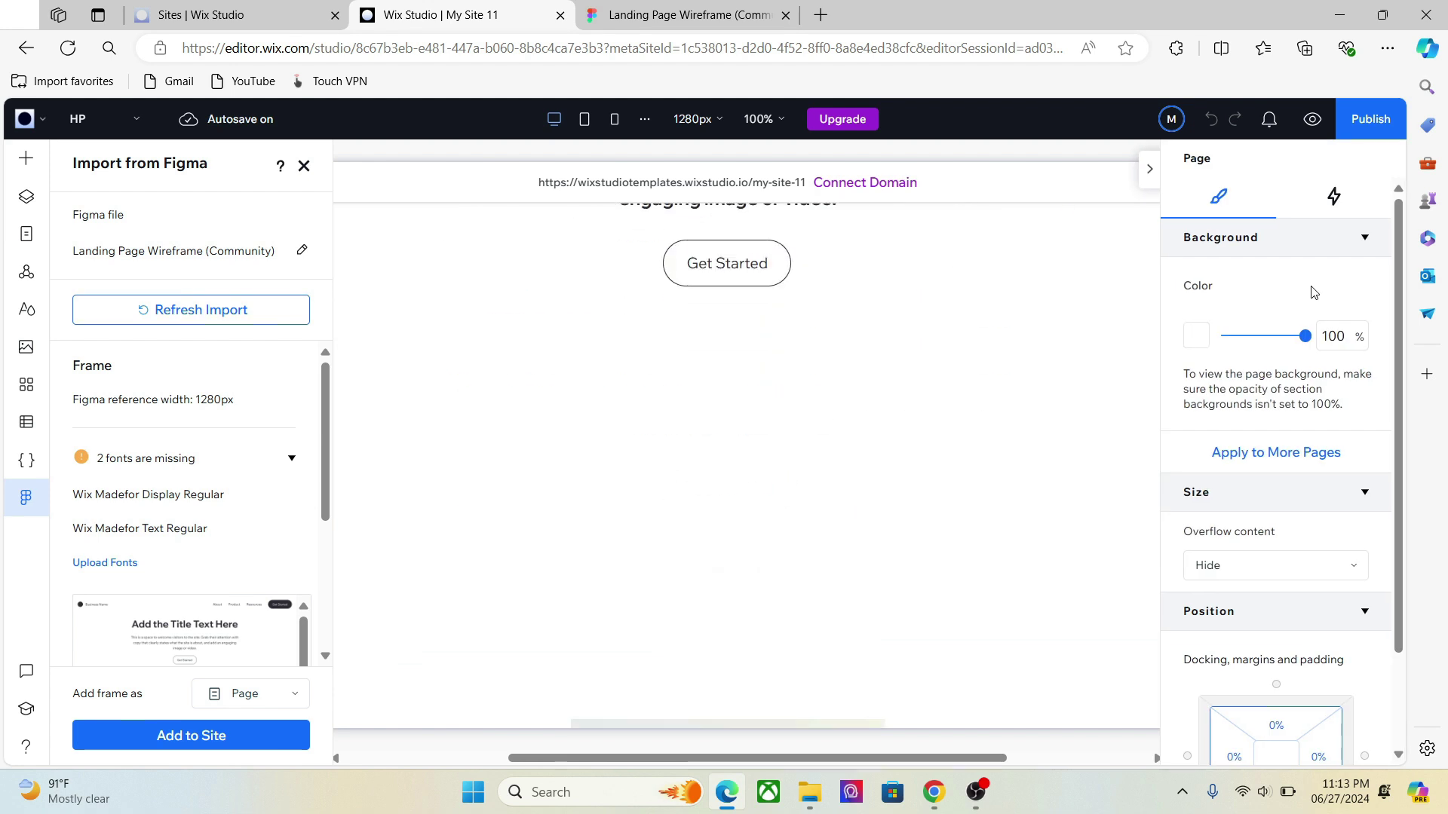
pyautogui.click(1145, 166)
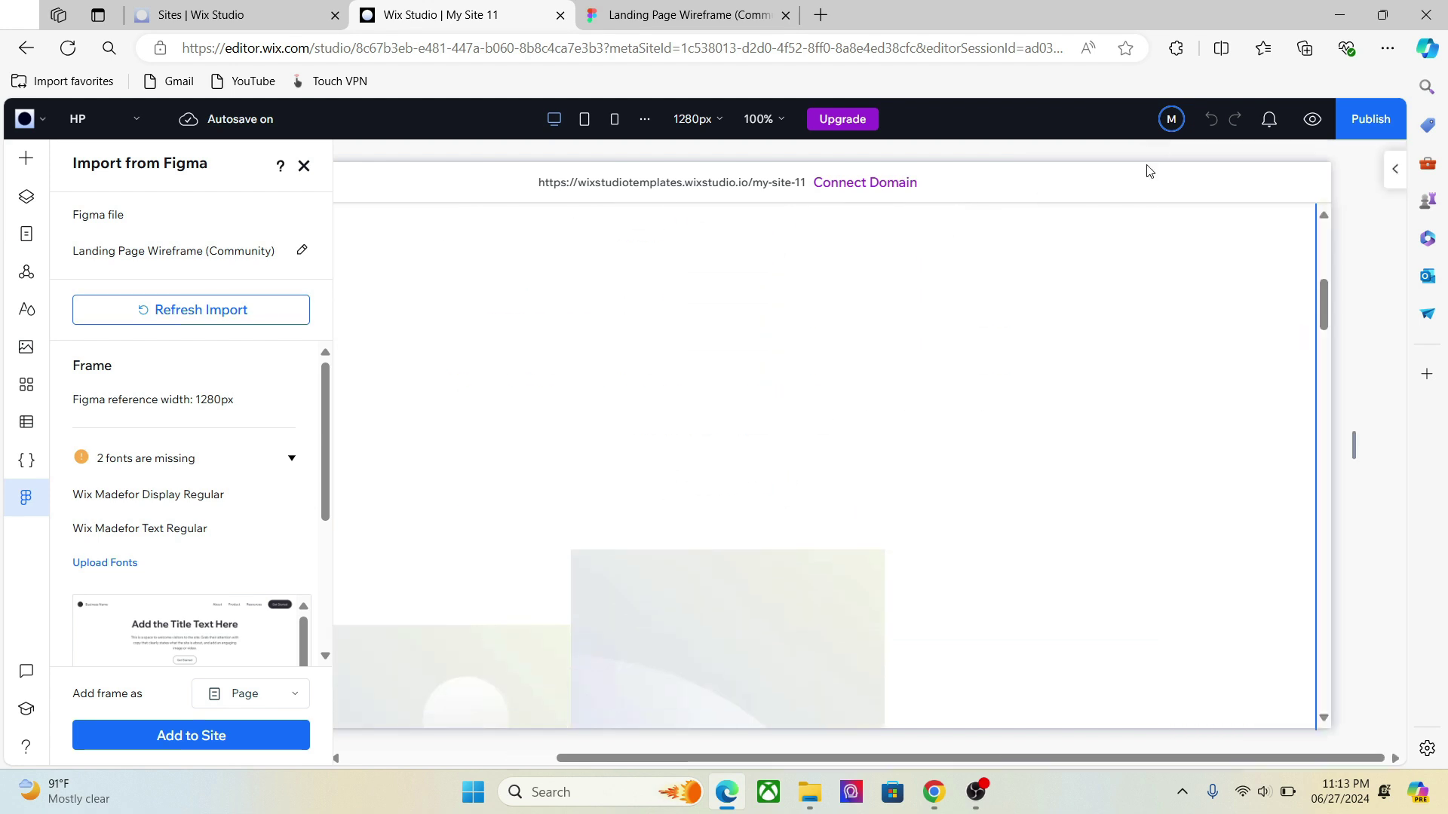
pyautogui.moveTo(1321, 301)
pyautogui.mouseDown()
pyautogui.moveTo(1323, 240)
pyautogui.moveTo(1337, 258)
pyautogui.moveTo(1322, 314)
pyautogui.mouseUp()
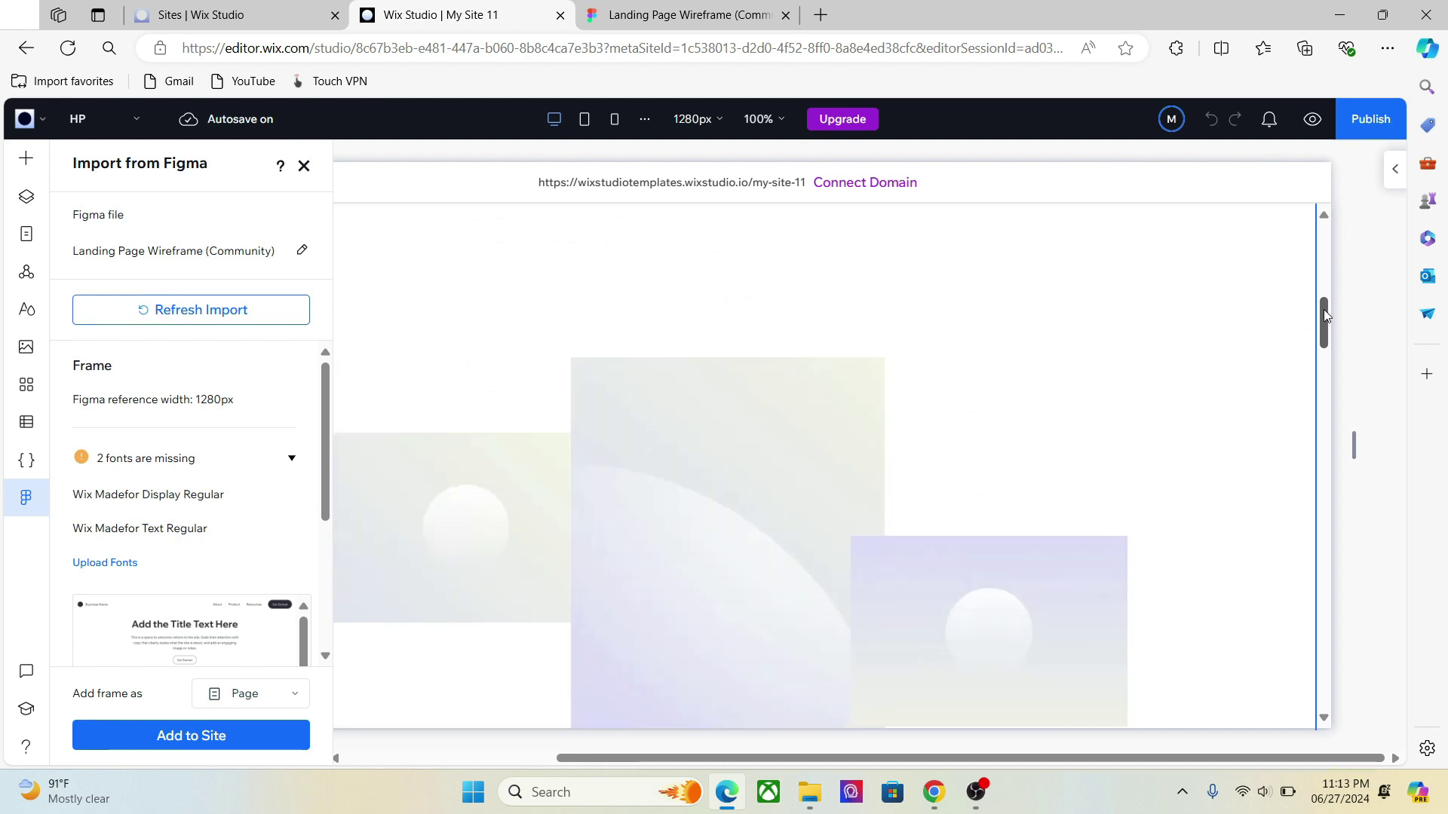
pyautogui.click(305, 168)
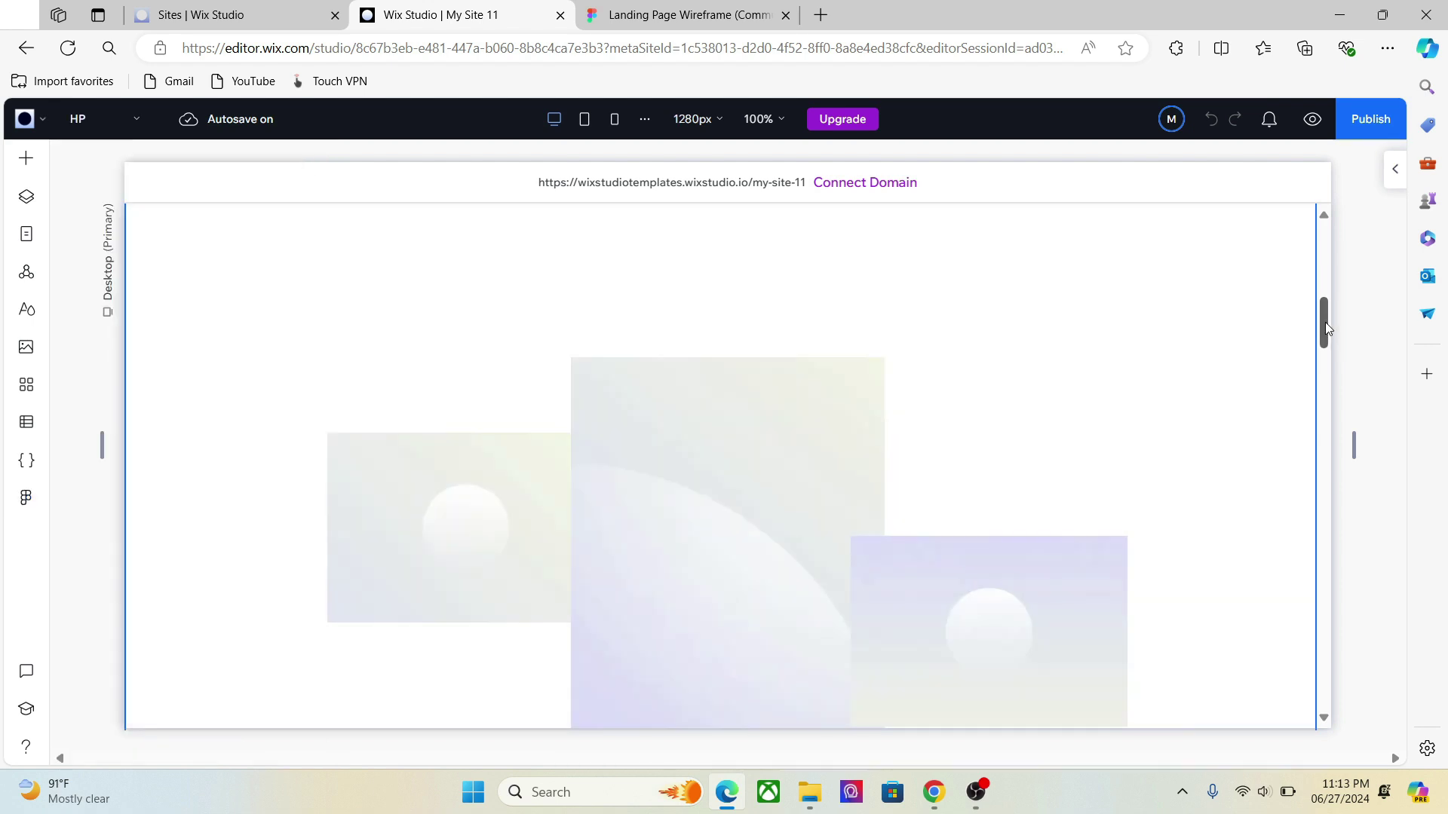
pyautogui.moveTo(1324, 322); pyautogui.dragTo(1322, 210)
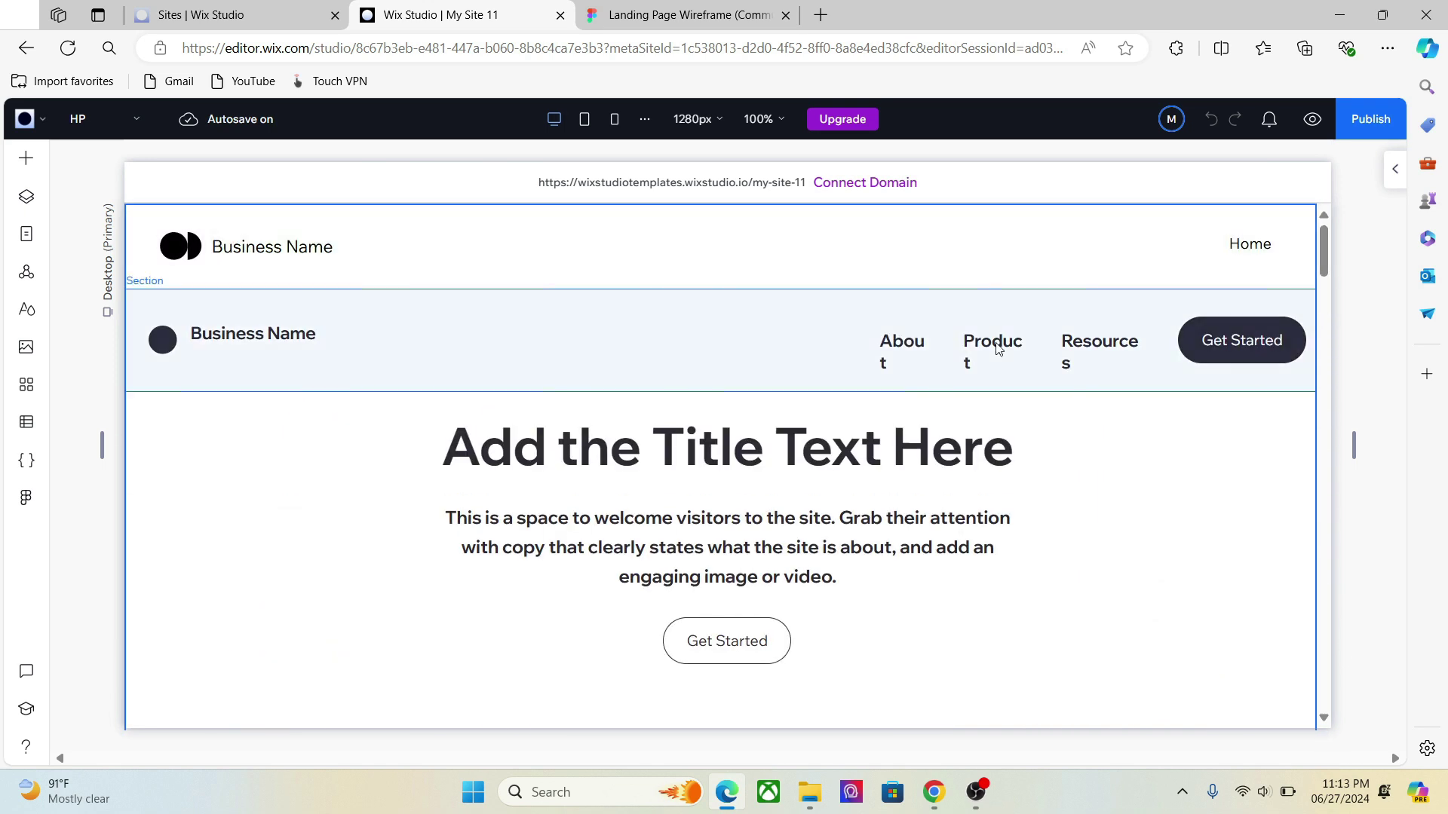
# Step: Widen the About, Product and Resources texts in the imported header so each fits on one line
pyautogui.click(962, 348)
pyautogui.click(961, 348)
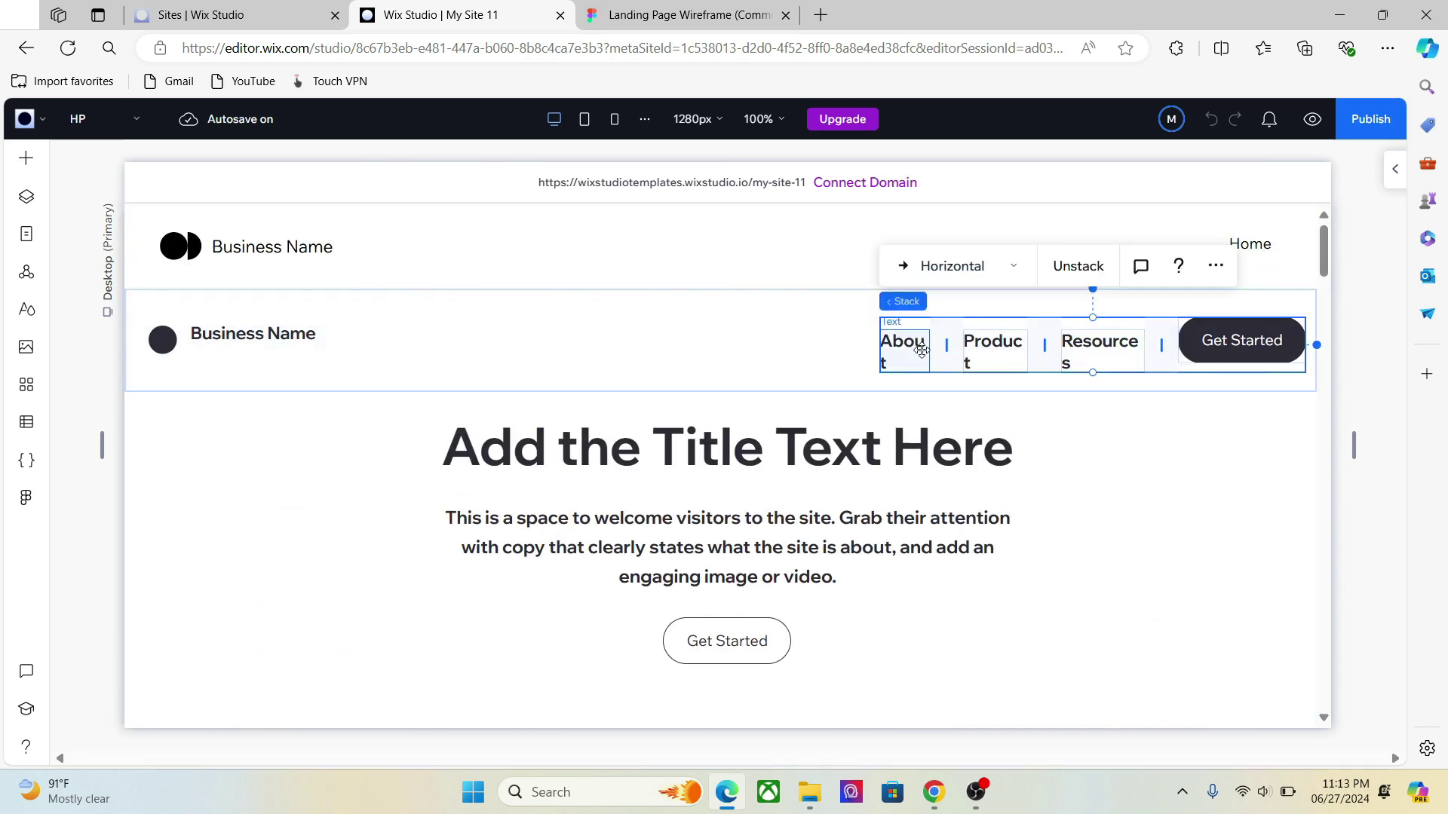
pyautogui.click(922, 349)
pyautogui.moveTo(930, 350); pyautogui.dragTo(942, 348)
pyautogui.moveTo(1025, 353); pyautogui.dragTo(1042, 353)
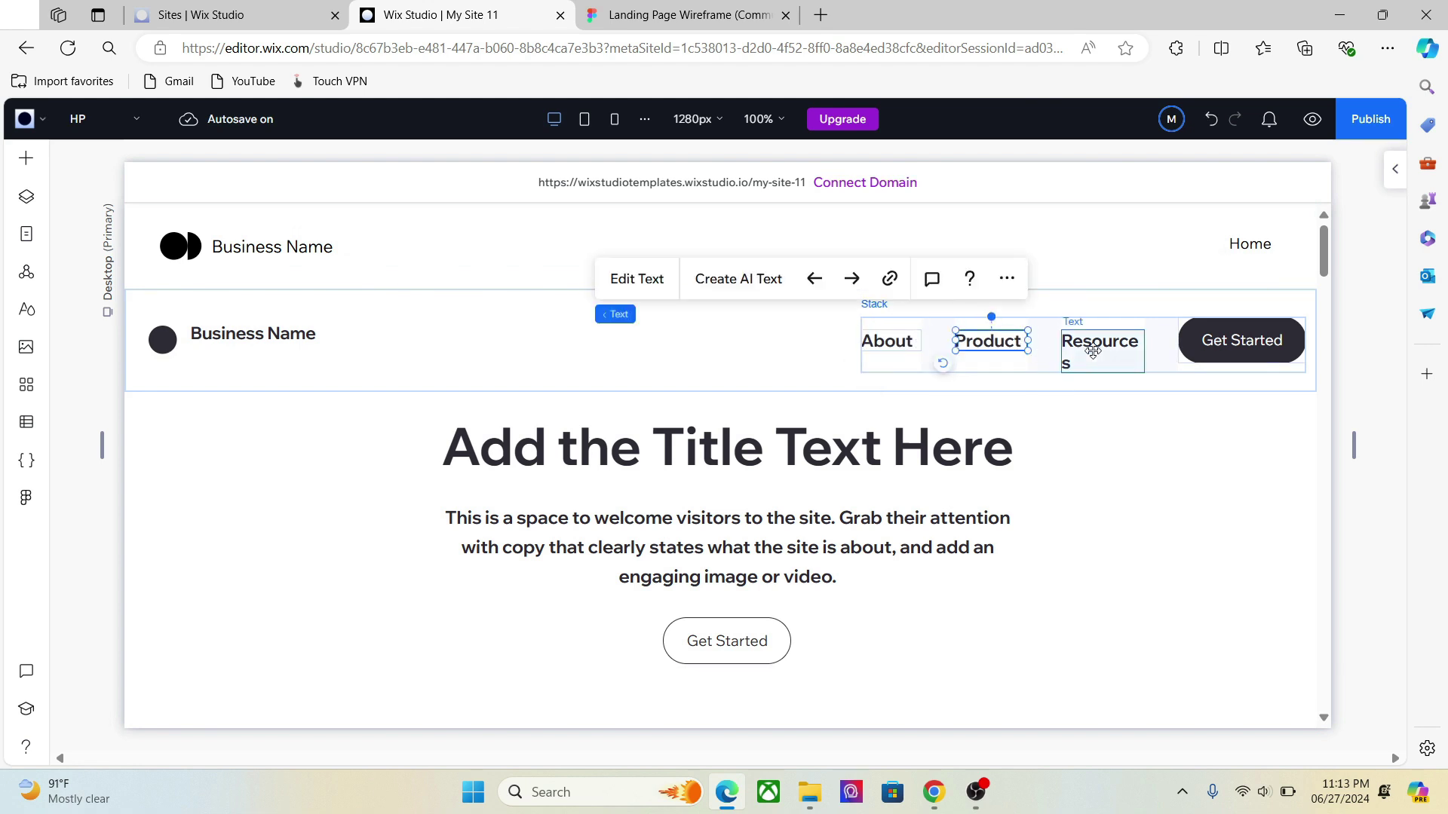
pyautogui.click(1092, 351)
pyautogui.moveTo(1144, 351); pyautogui.dragTo(1165, 354)
# Step: Inspect the header's Get Started button, navigation stack and Business Name text, and look down the page to the About section
pyautogui.click(1226, 345)
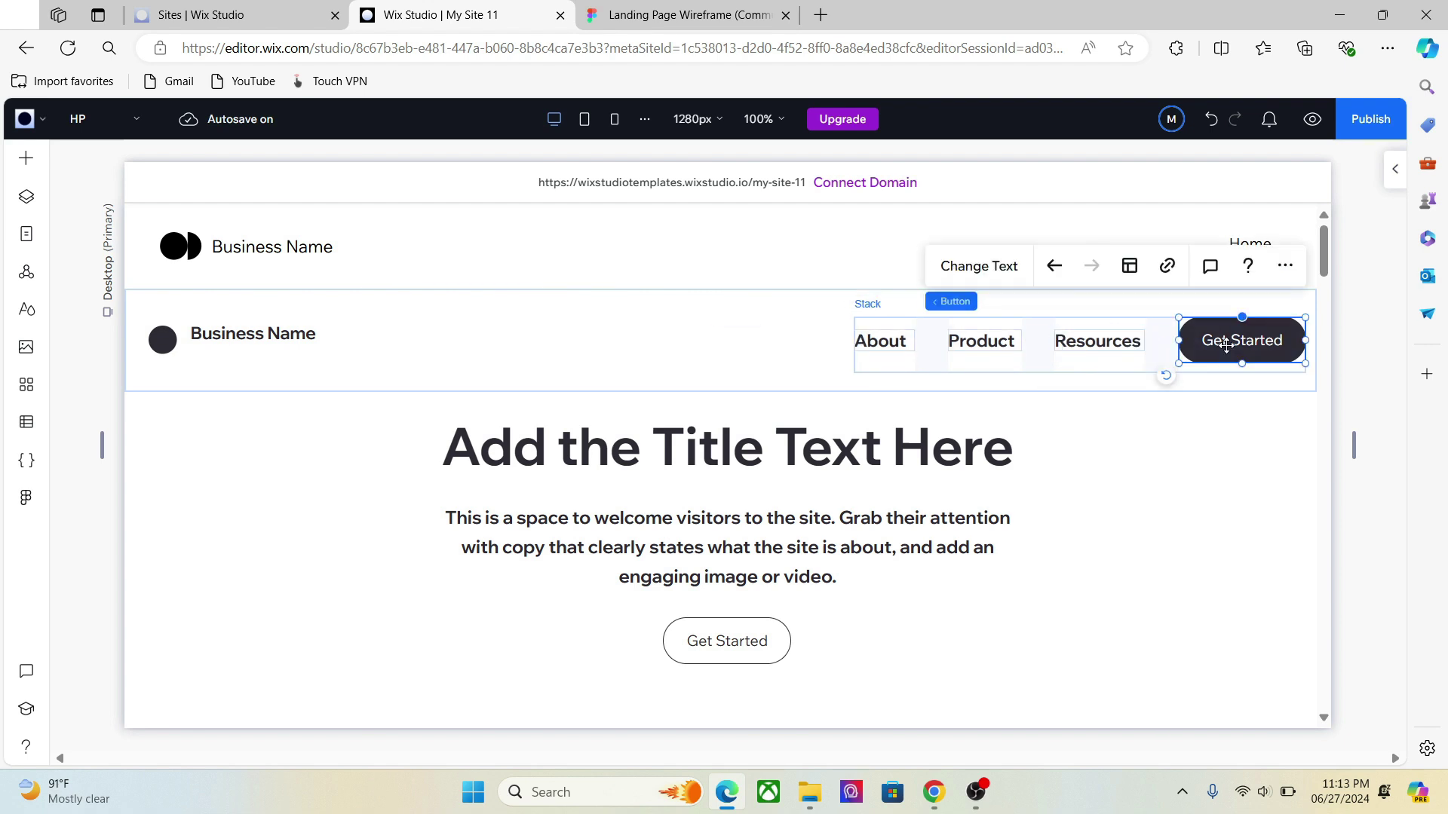
pyautogui.press('Escape')
pyautogui.click(1254, 345)
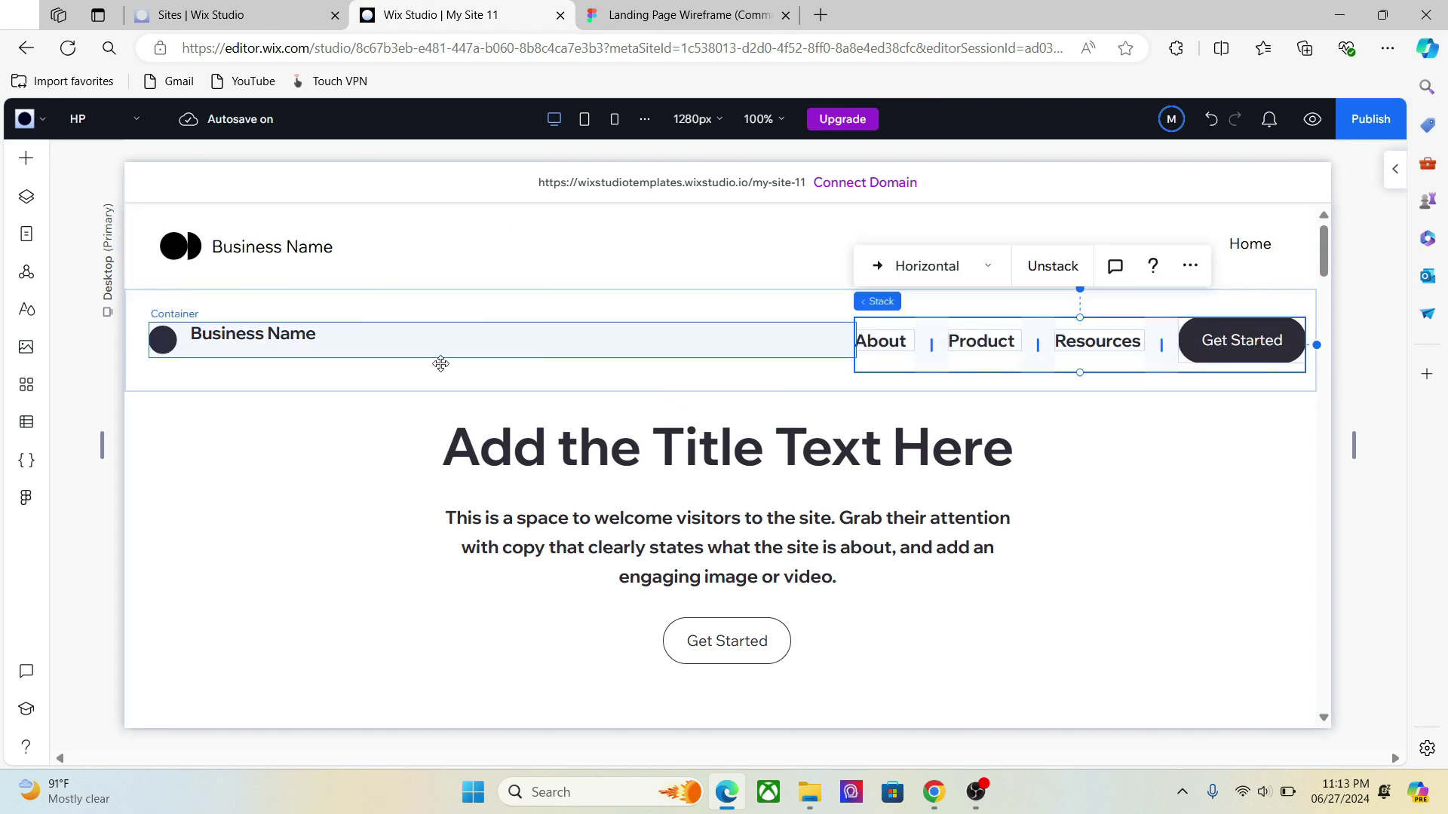
pyautogui.click(255, 336)
pyautogui.click(255, 335)
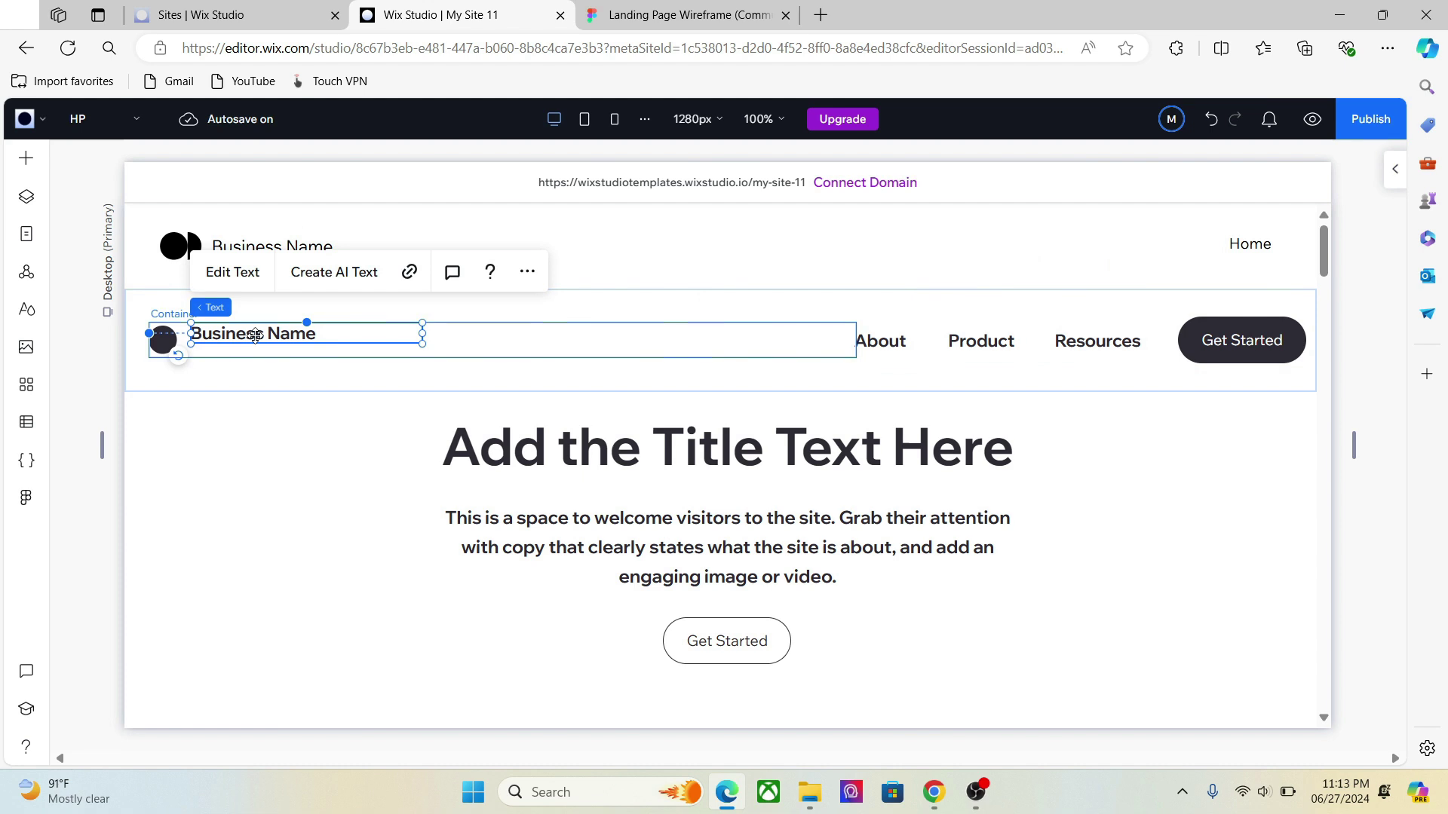
pyautogui.moveTo(1321, 252); pyautogui.dragTo(1322, 383)
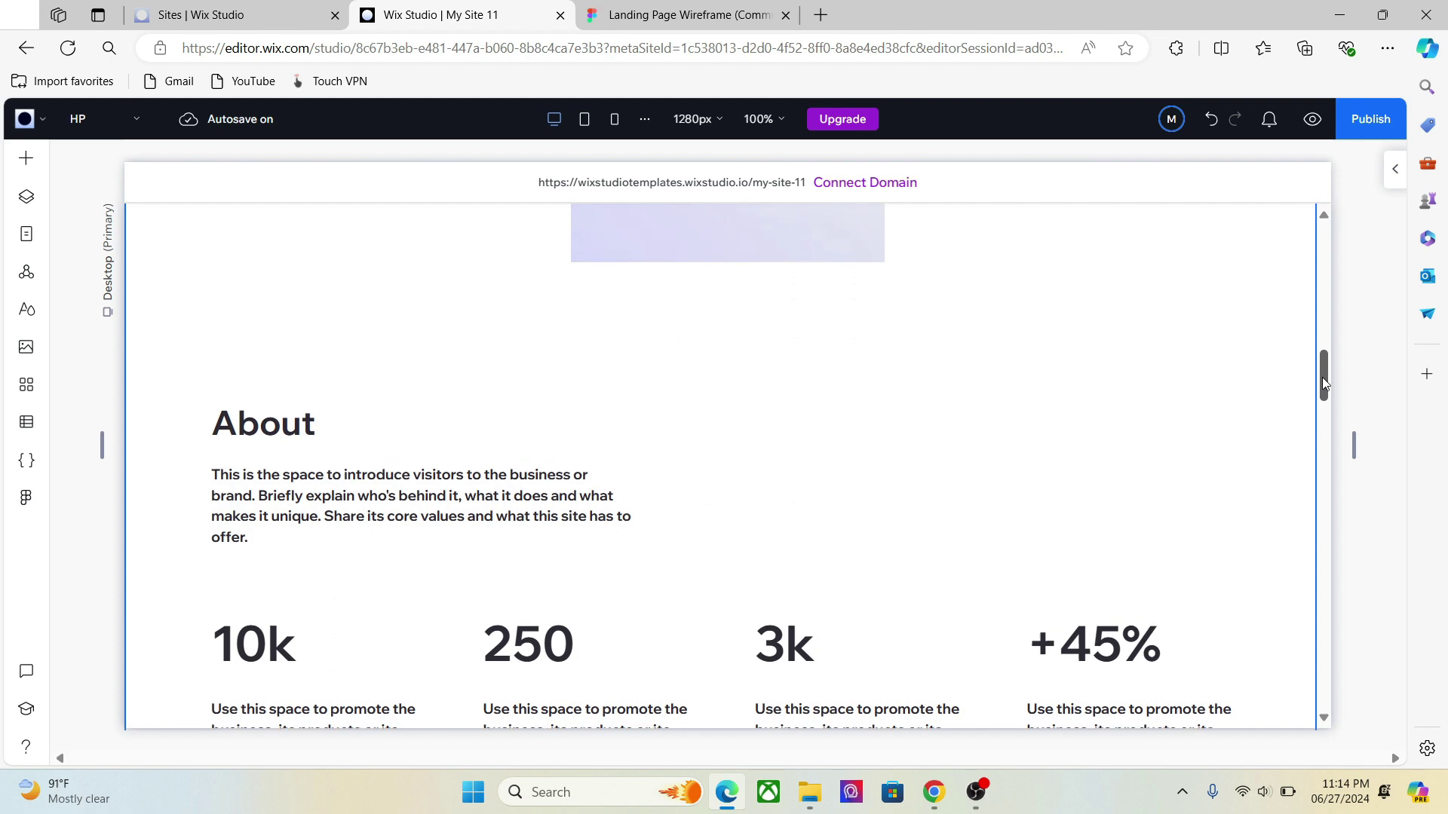